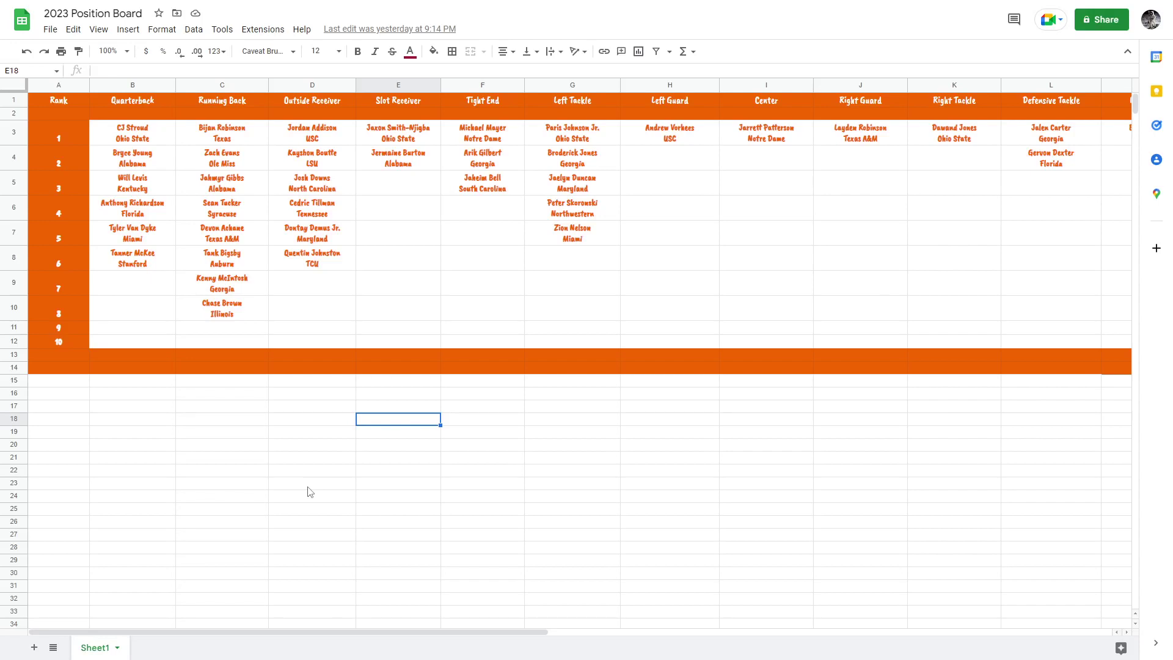
Undo the last edit, scroll back across the board, and select the top quarterback in B3.
key("ctrl+z")
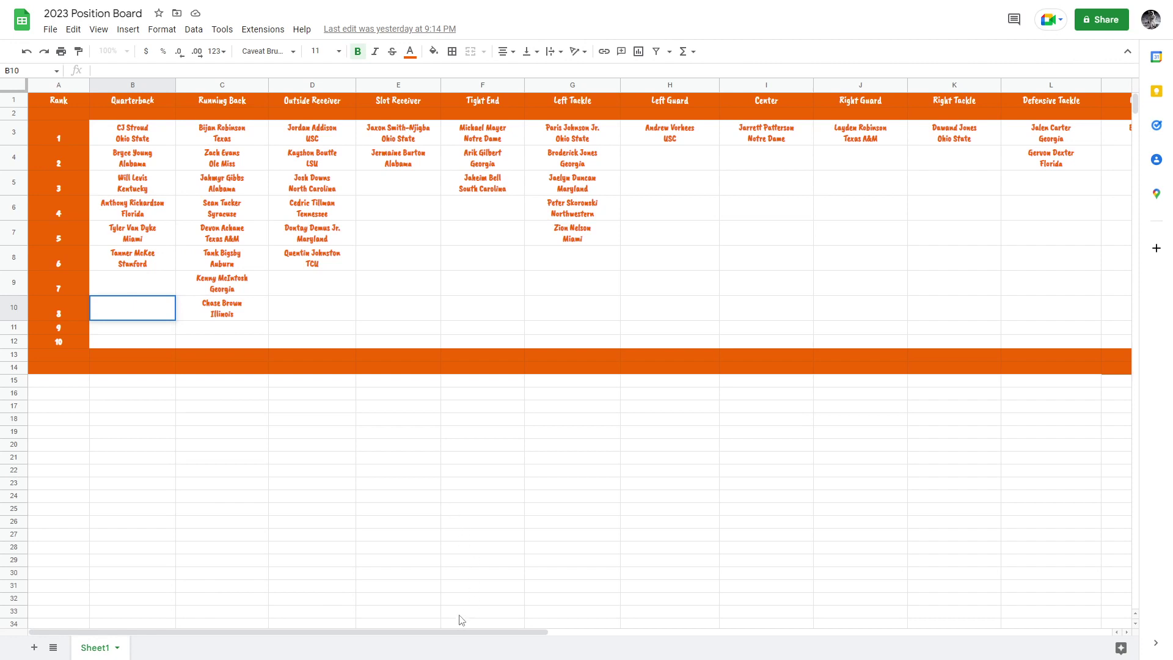
left_click_drag(437, 631, 849, 584)
left_click(791, 354)
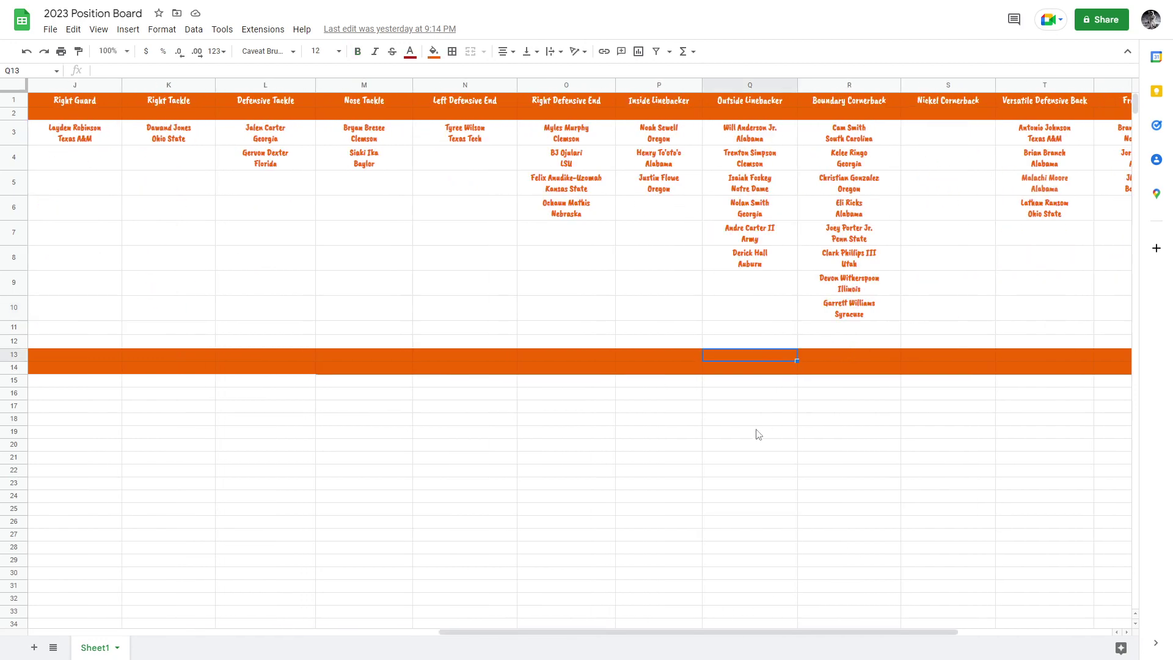
left_click_drag(663, 636, 663, 556)
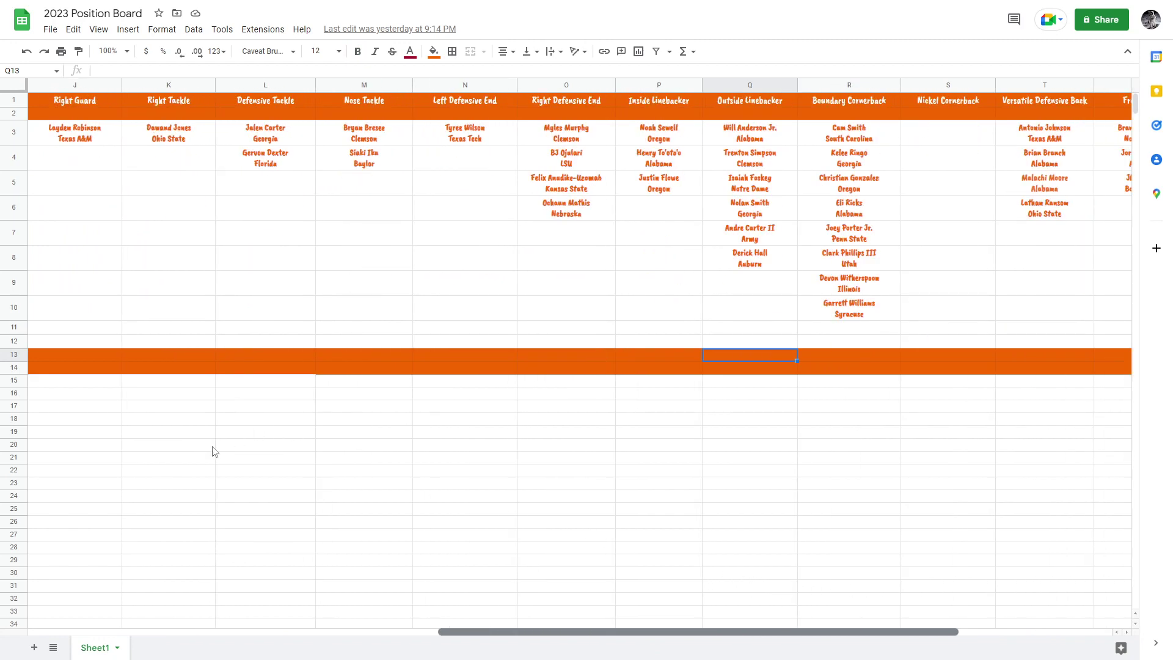
left_click(792, 627)
left_click_drag(791, 632, 329, 650)
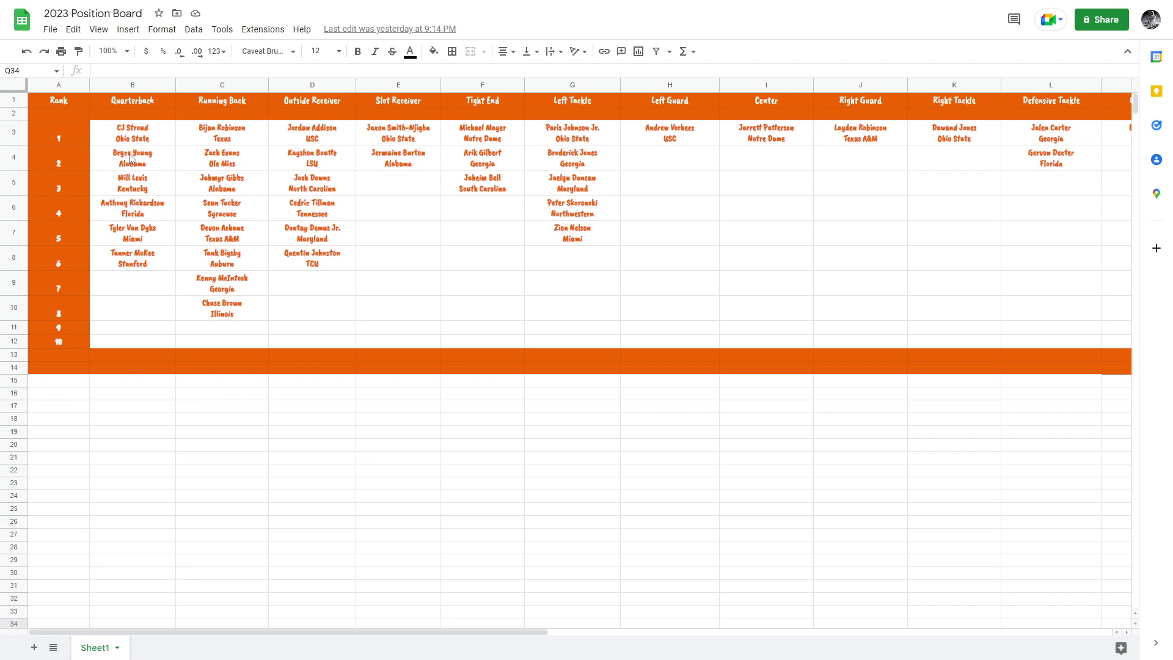
scroll(129, 158, "right", 10)
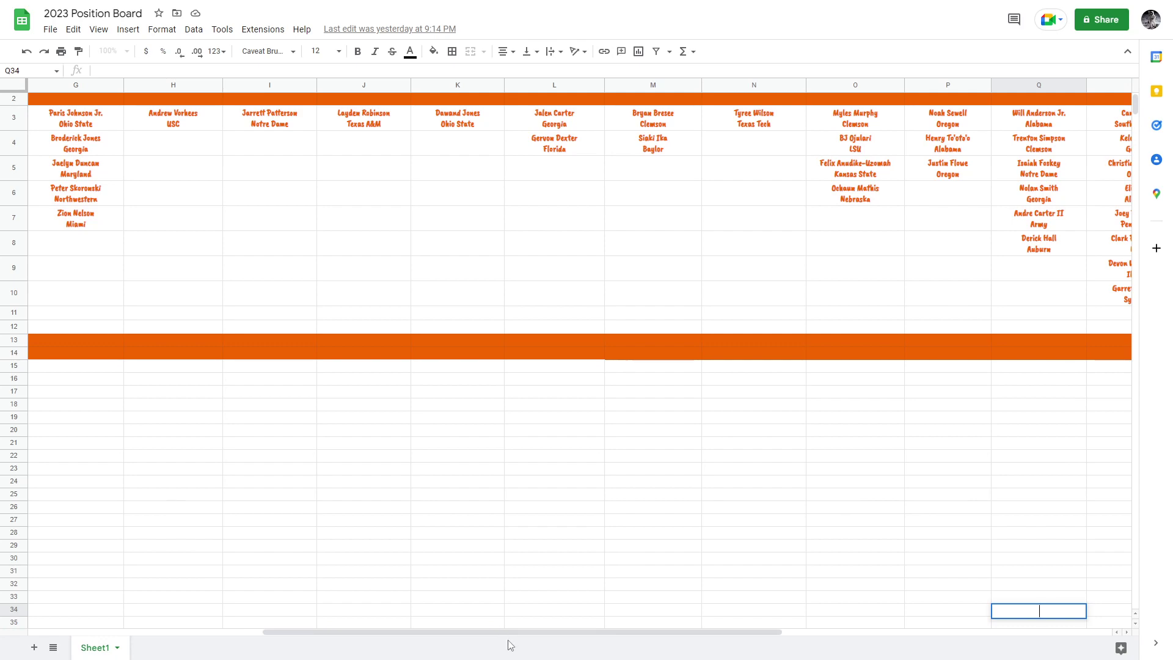
left_click_drag(518, 629, 284, 629)
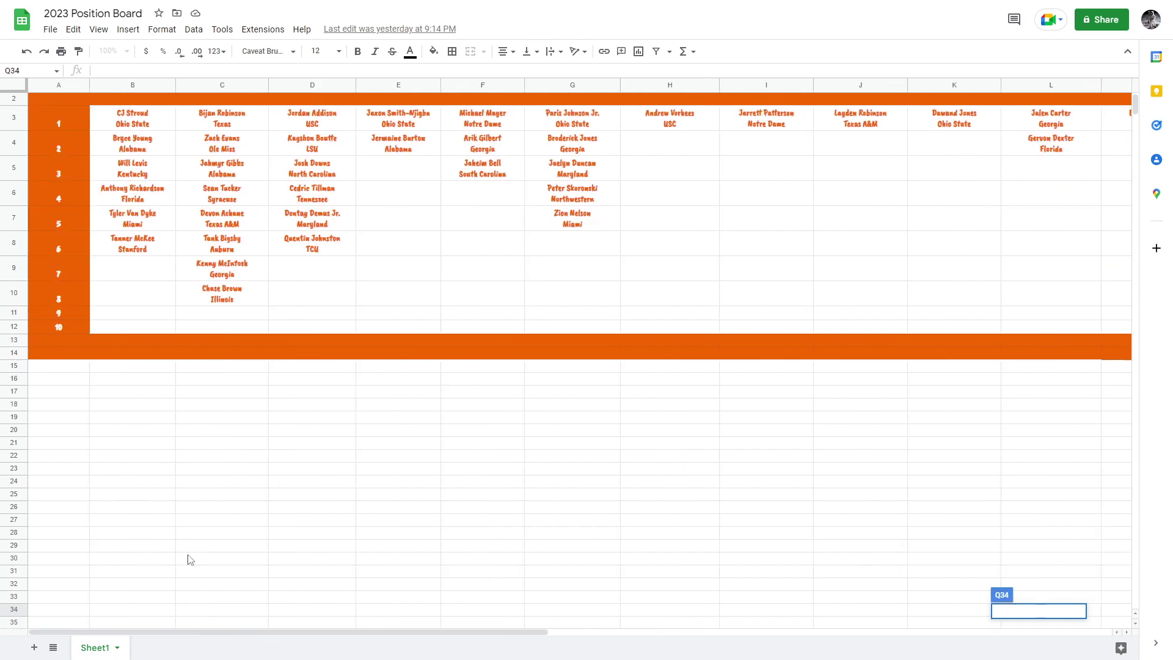
scroll(255, 309, "up", 1)
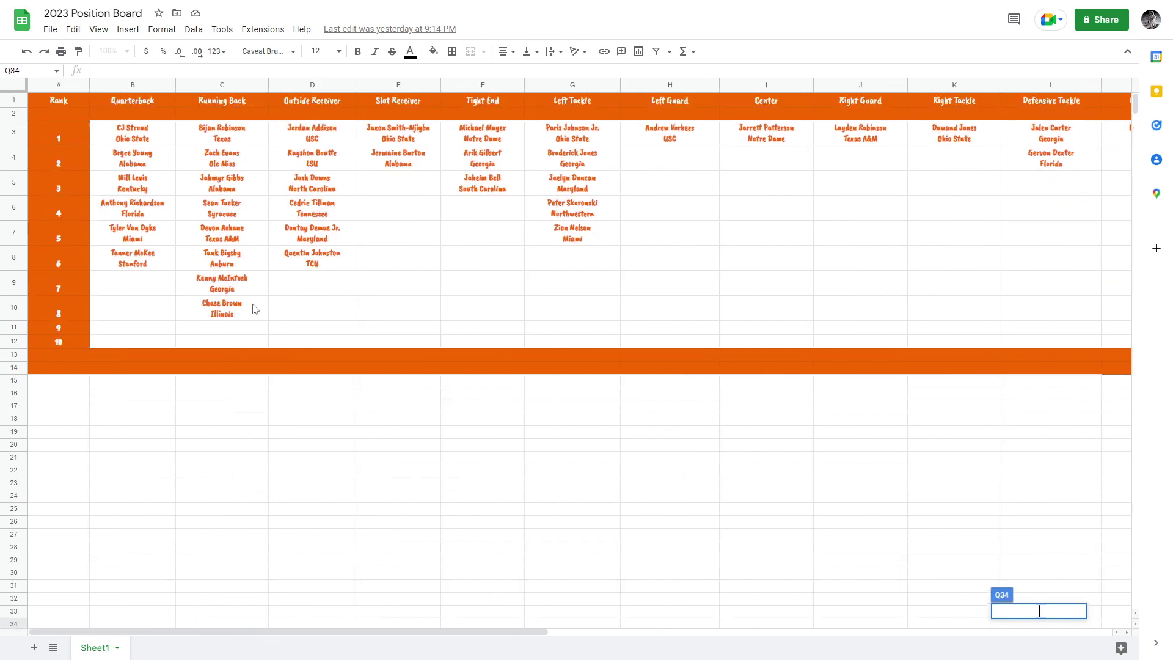
left_click(133, 142)
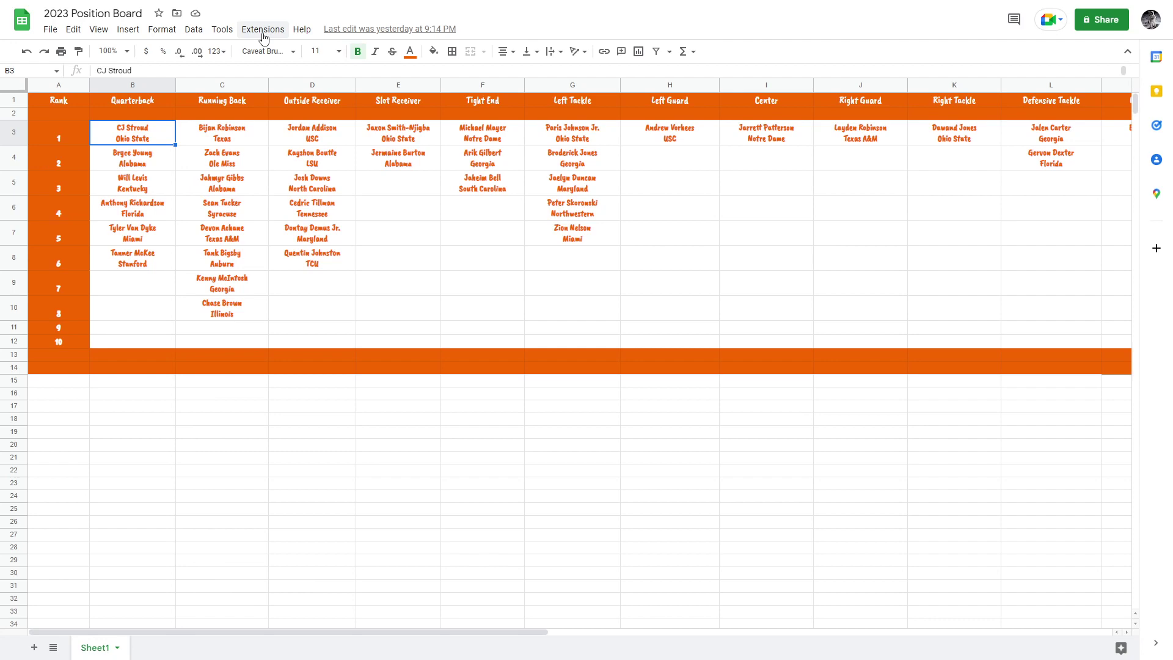
Briefly leave and re-enter full screen, then reselect the top quarterback in B3.
key("F11")
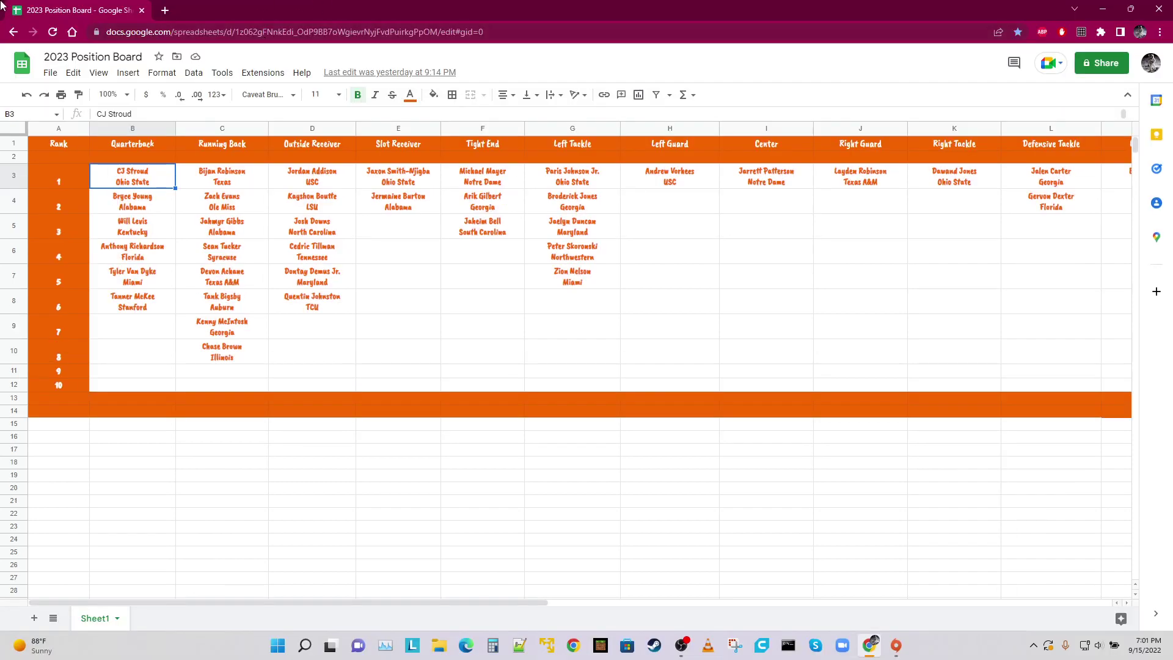
left_click(165, 9)
key("ctrl+w")
key("F11")
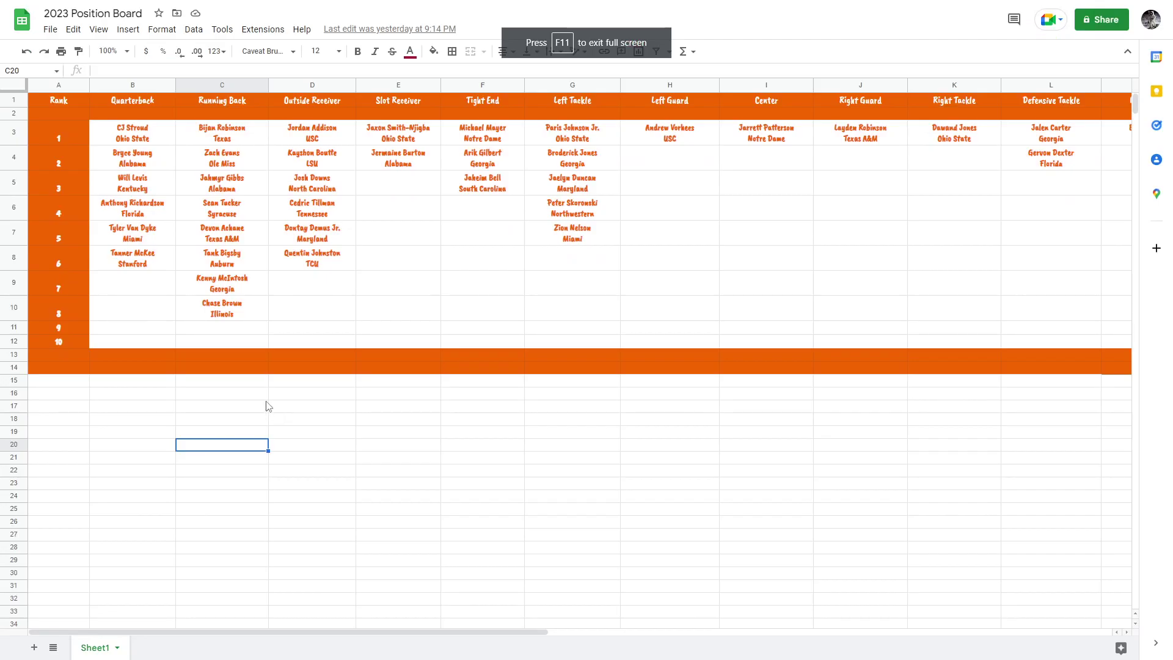
left_click(130, 143)
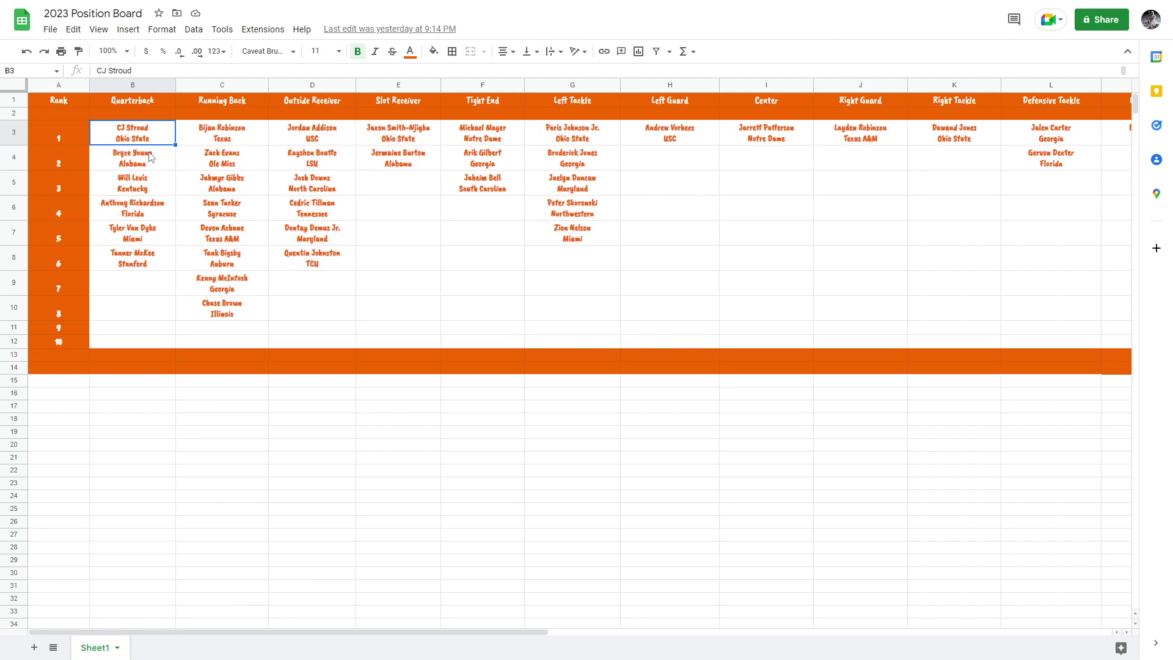
Review the quarterback column from B4 down to the sixth-ranked quarterback.
left_click(150, 157)
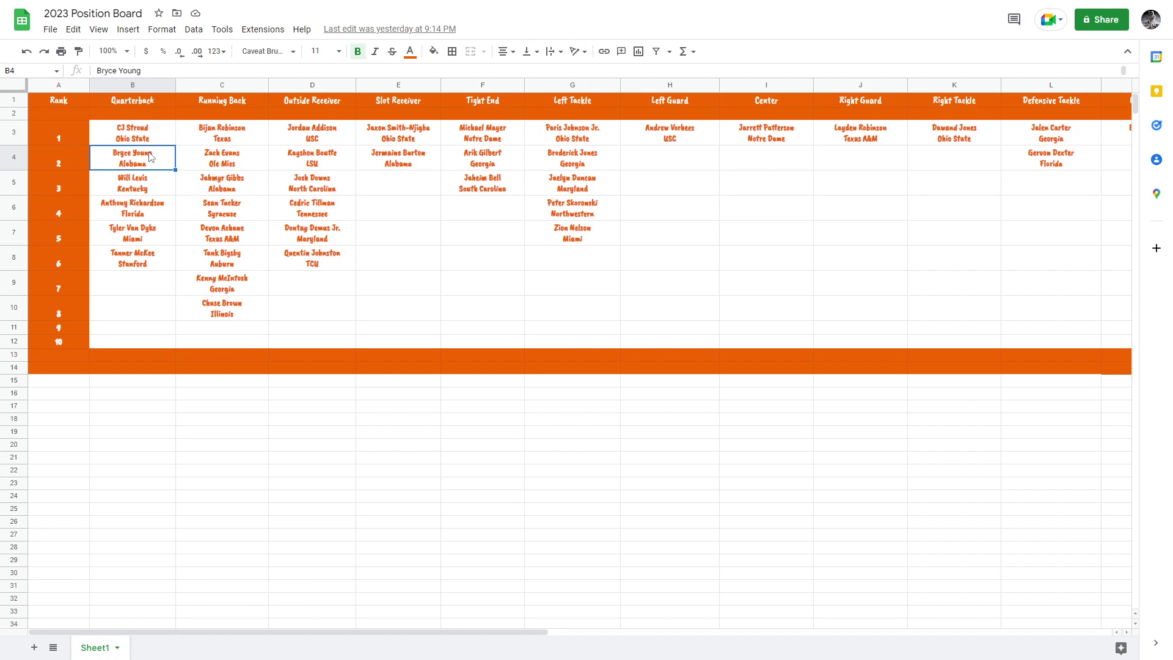
key("Up")
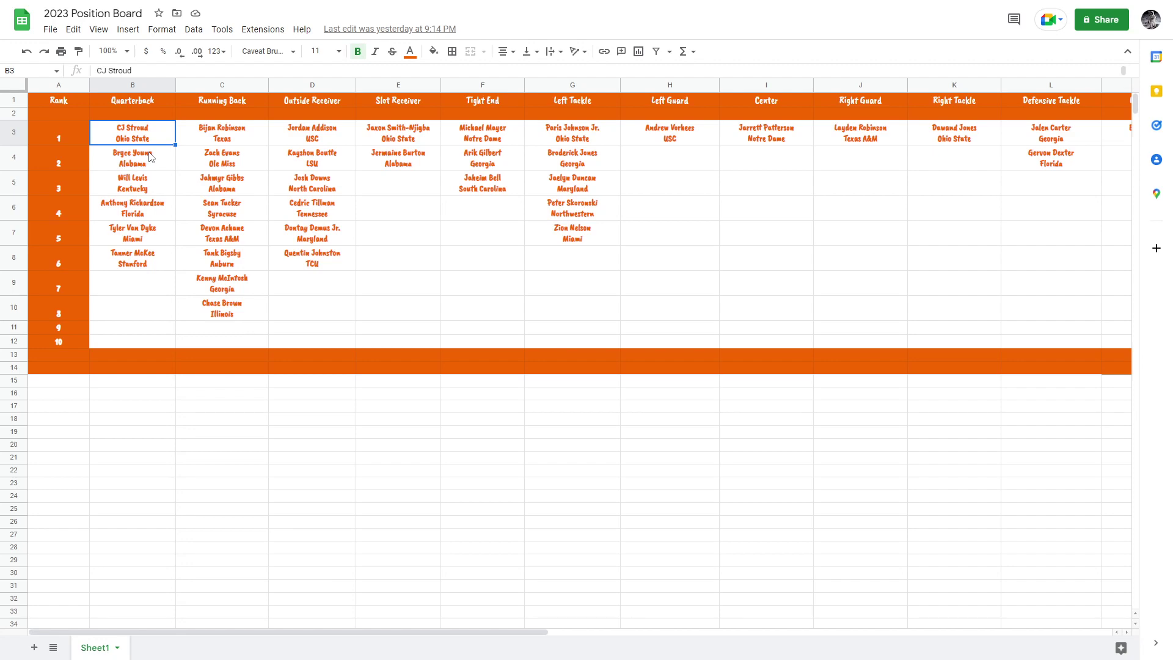
left_click(149, 157)
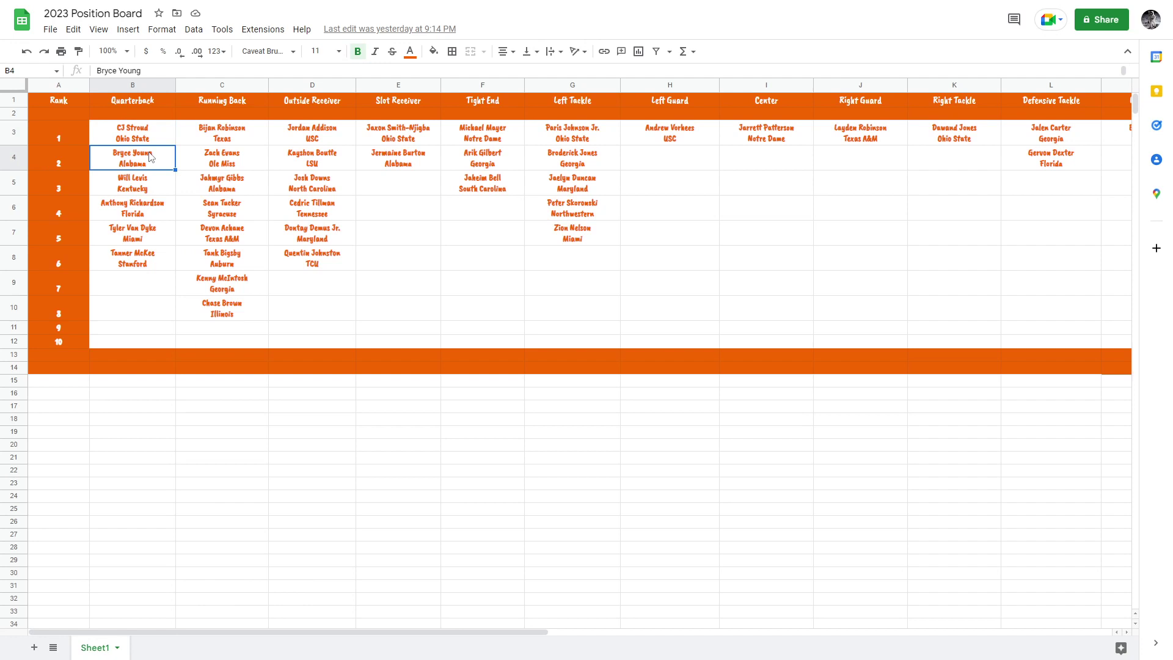
key("Down")
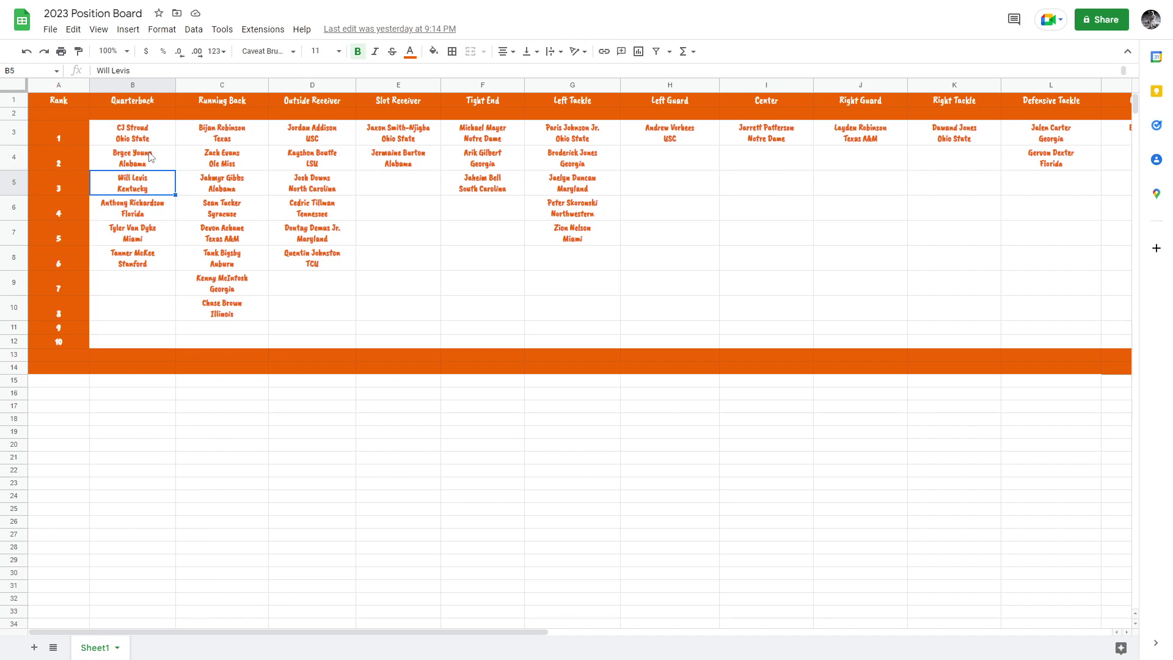
key("Down")
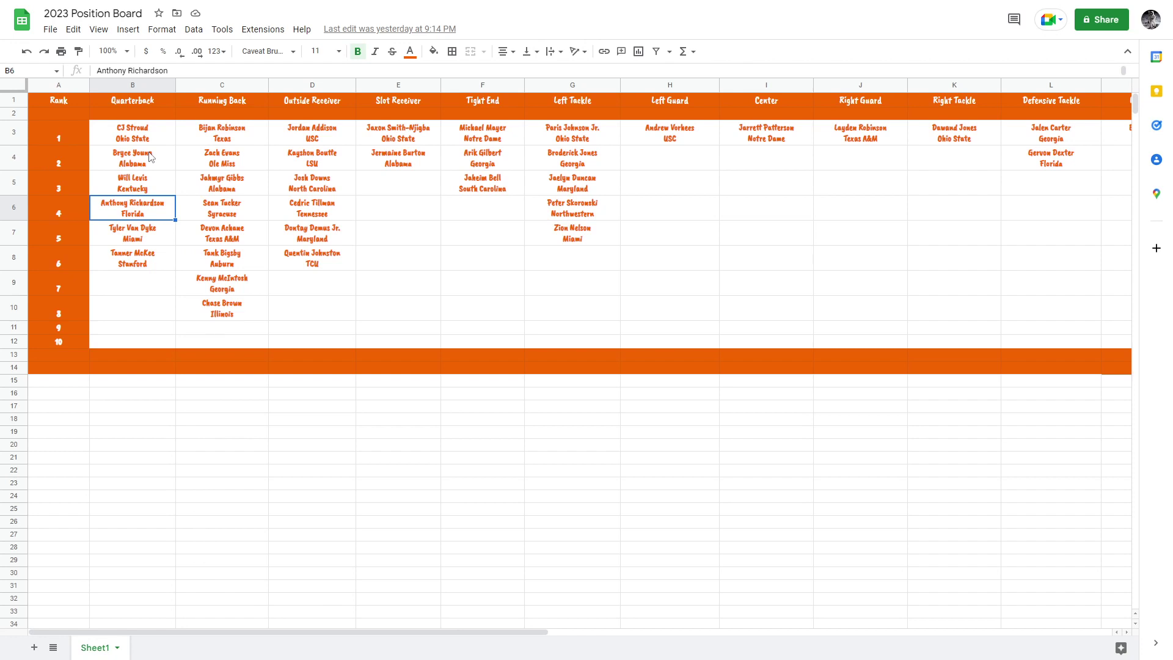
key("Up")
key("Up")
key("Down")
key("Down")
key("Down")
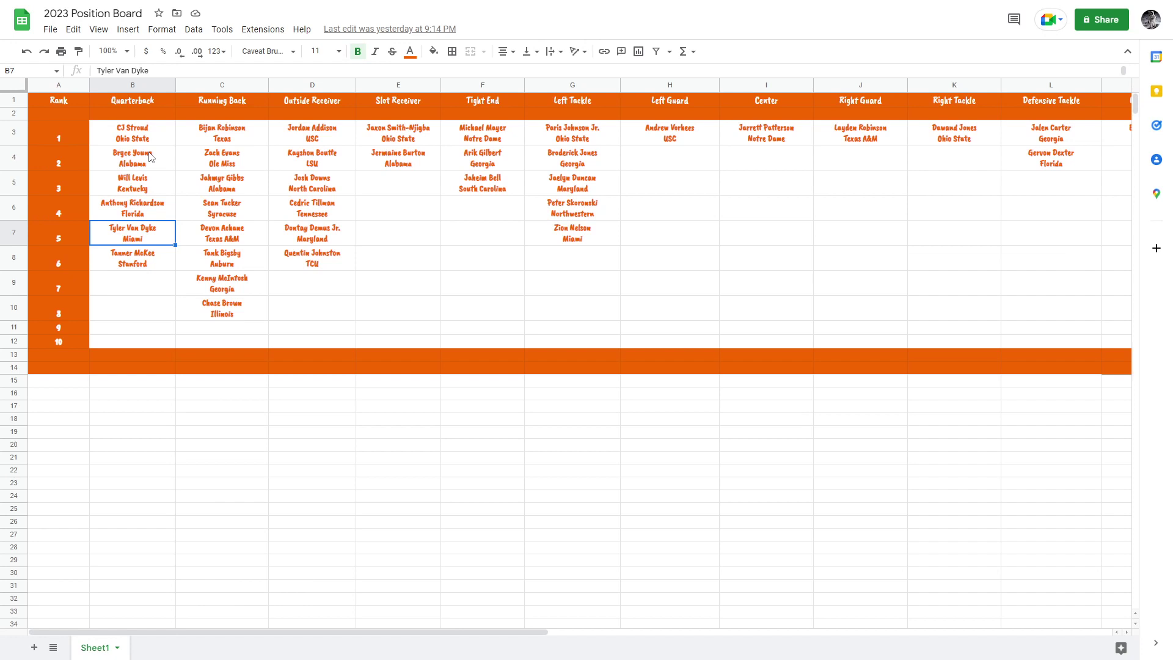
key("Down")
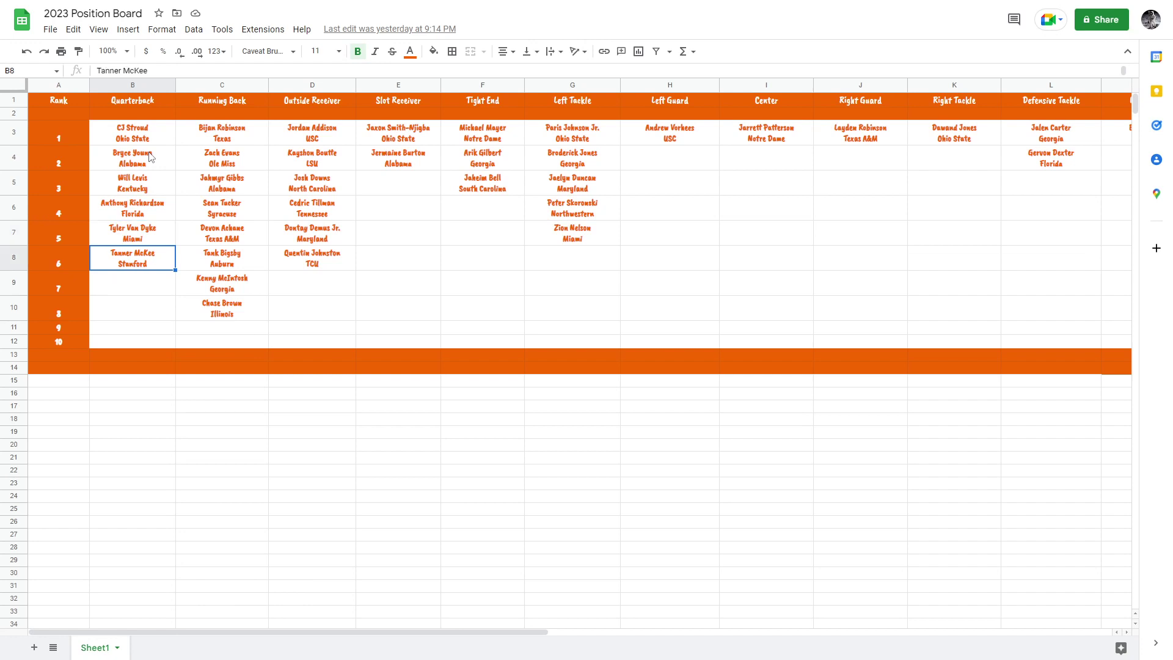
key("Up")
key("Up")
key("Up")
key("Up")
key("Up")
key("Right")
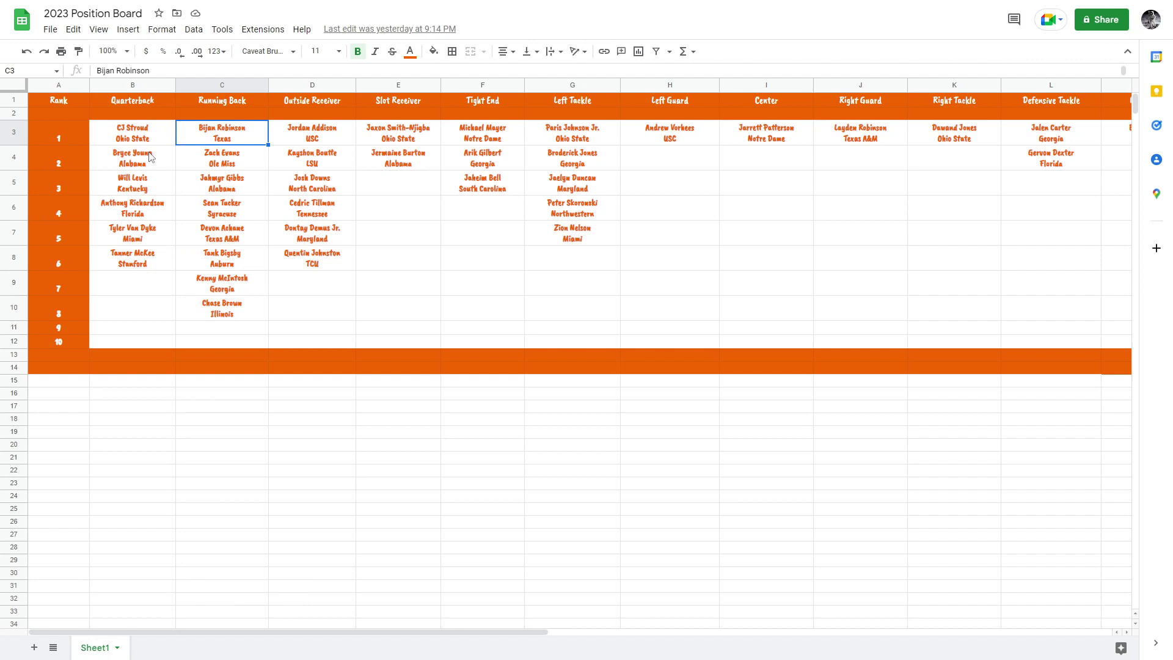
Paste the Official Board address into a new tab, check its top running back, and return.
left_click(556, 549)
key("F11")
left_click(164, 11)
key("Return")
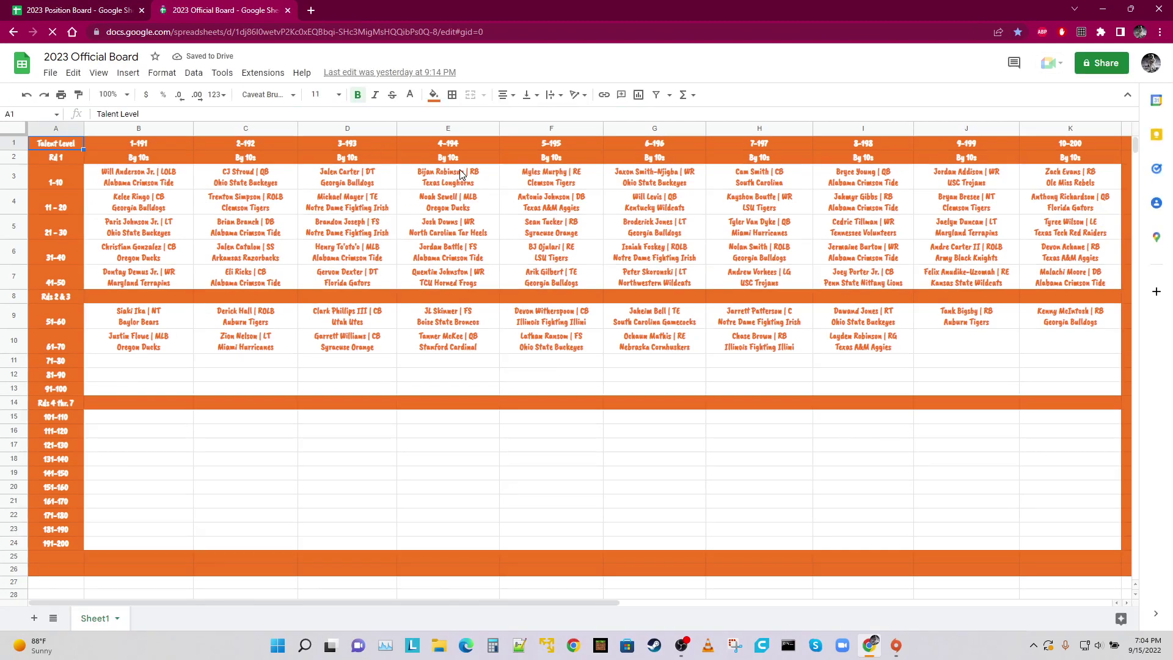
left_click(453, 186)
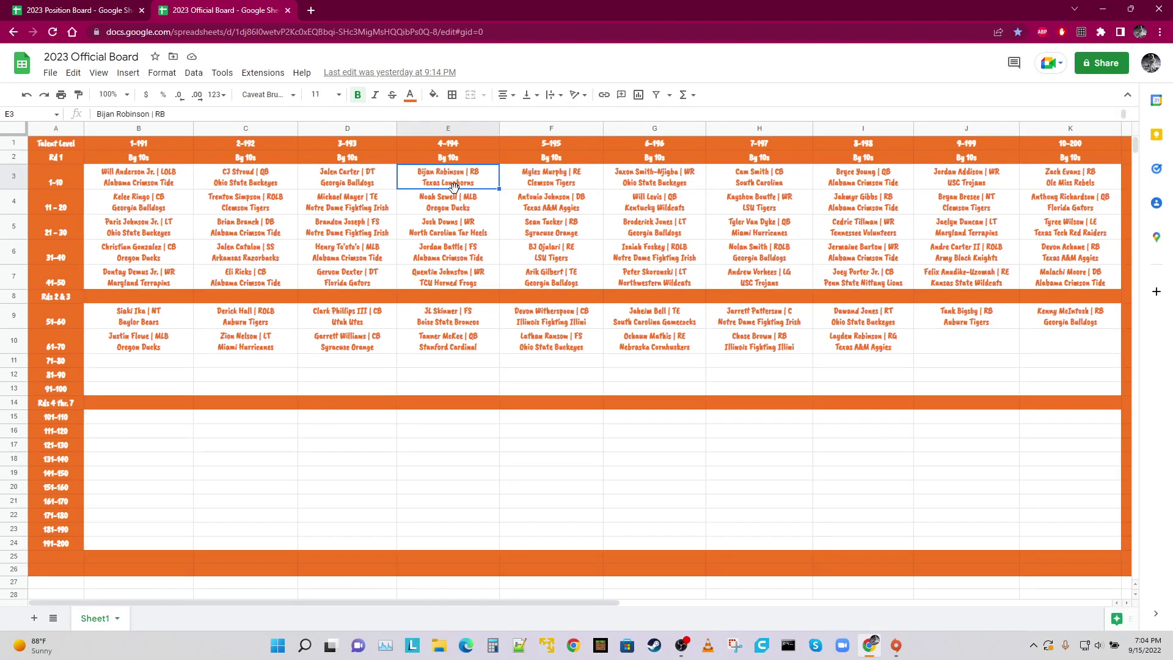
left_click(246, 178)
left_click(86, 10)
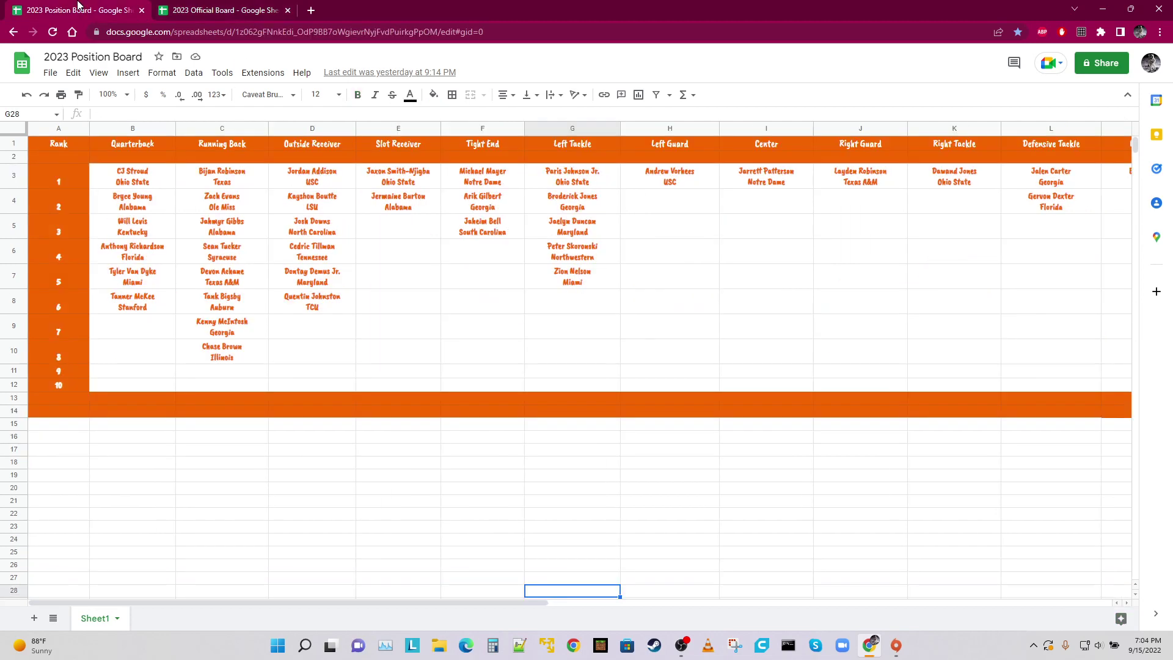
In full screen, review the Running Back column from C3, checking the second and sixth backs.
left_click(227, 501)
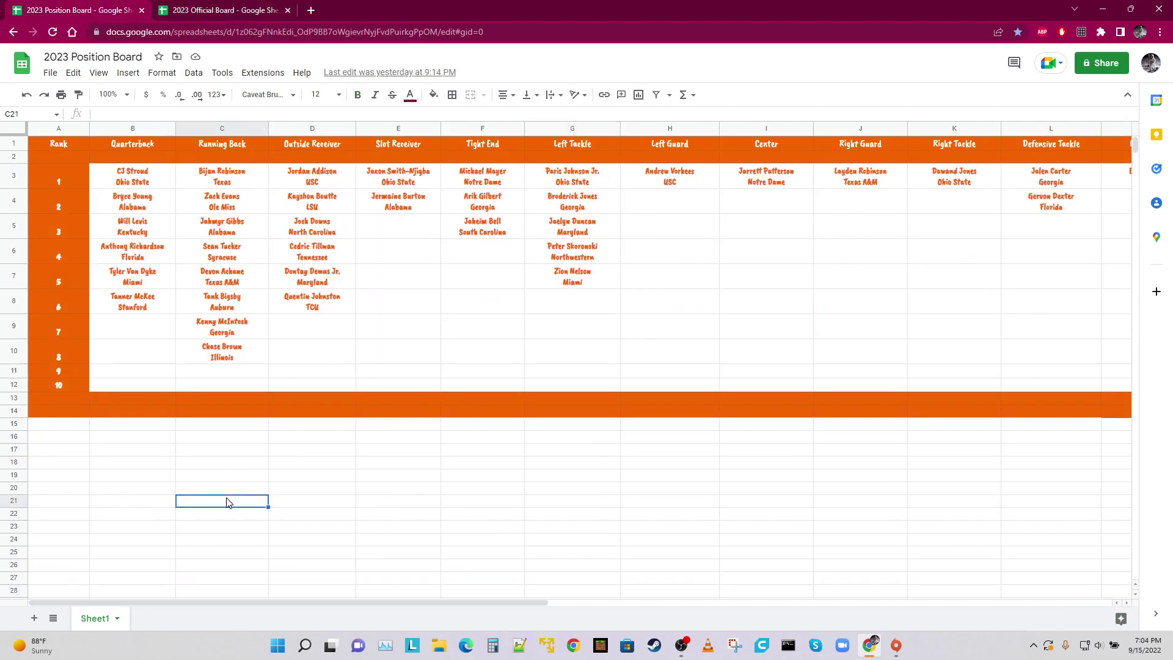
key("F11")
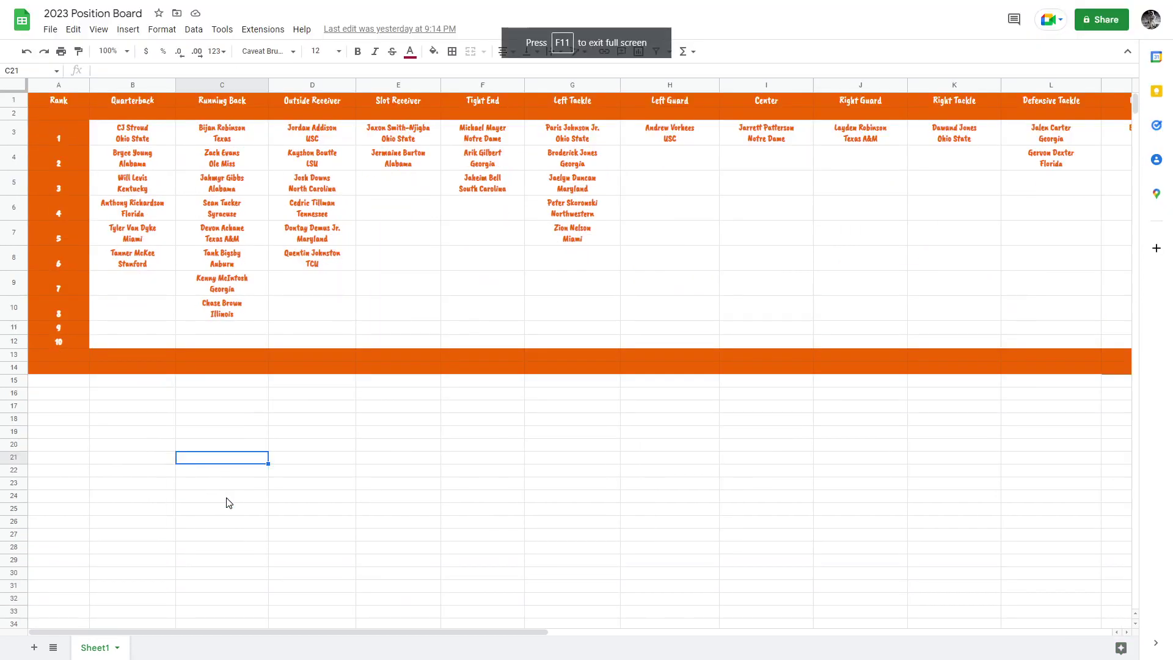
left_click(216, 141)
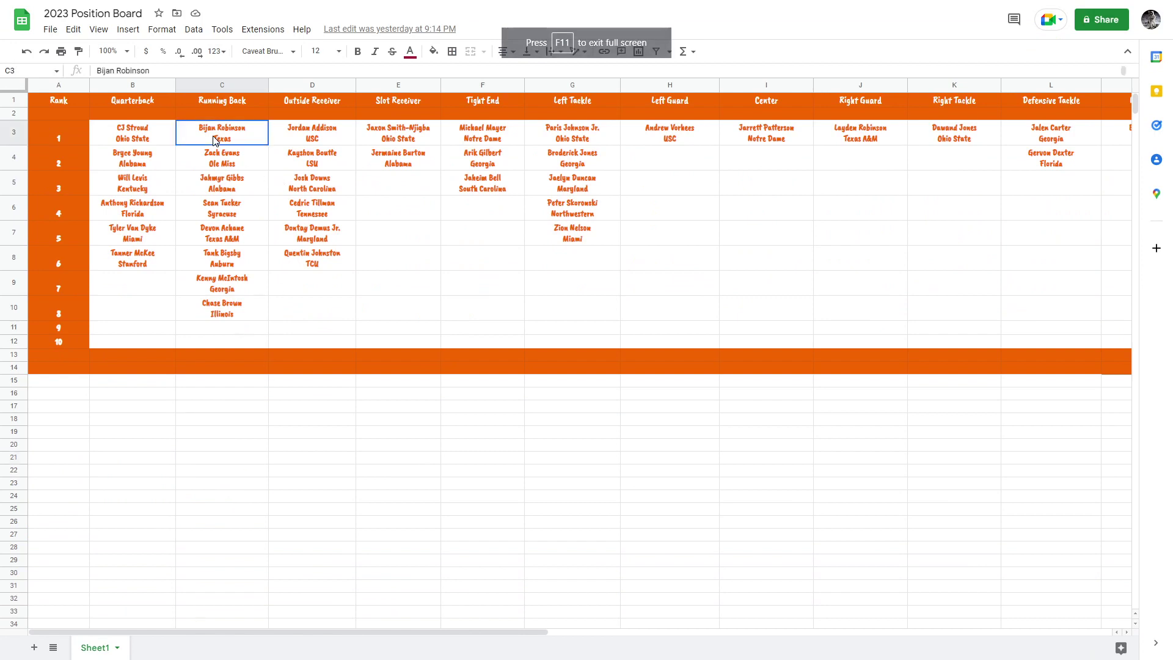
key("Down")
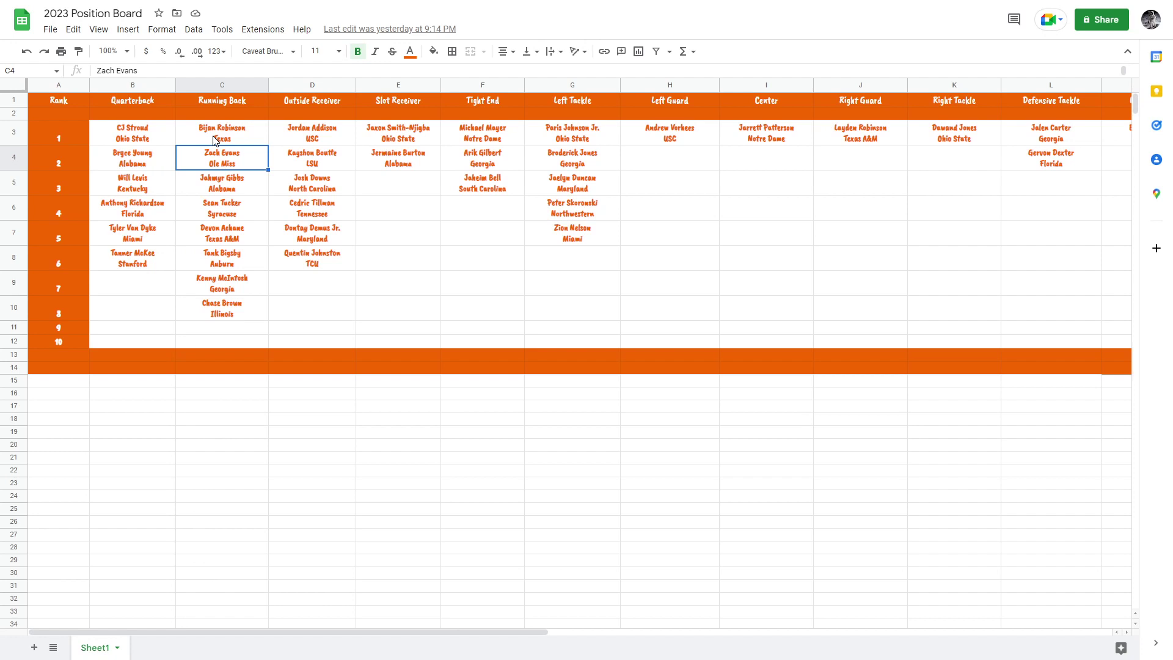
left_click(198, 263)
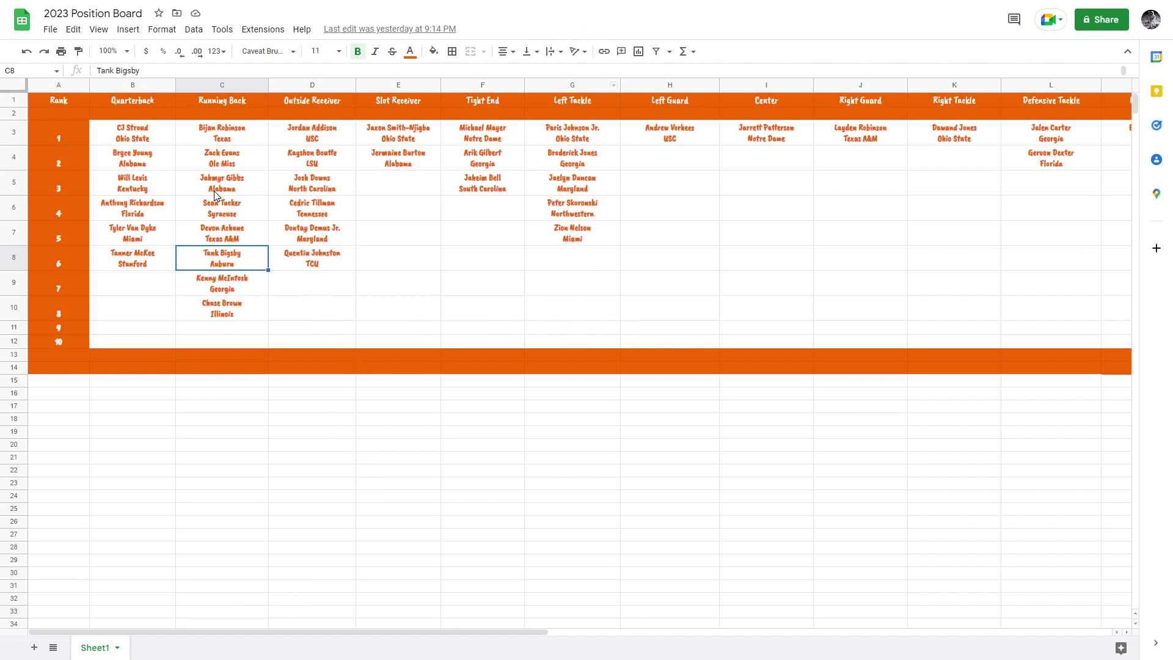
left_click(217, 169)
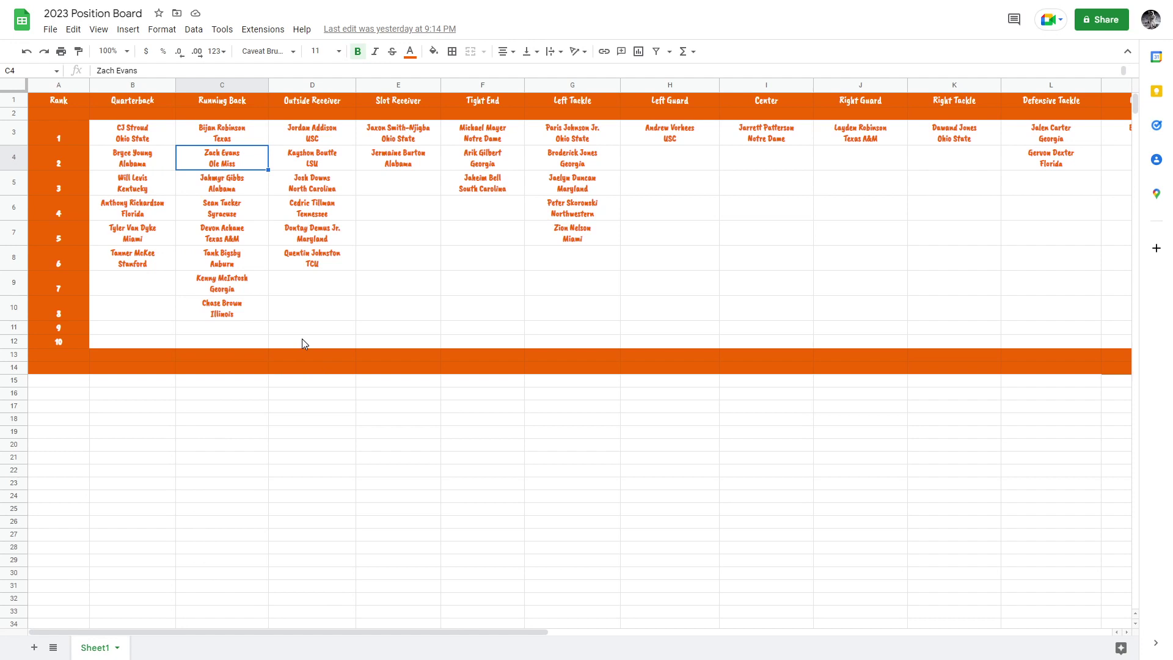
key("Down")
key("Down")
key("Down")
key("Down")
key("Down")
key("Up")
key("Up")
key("Up")
key("Up")
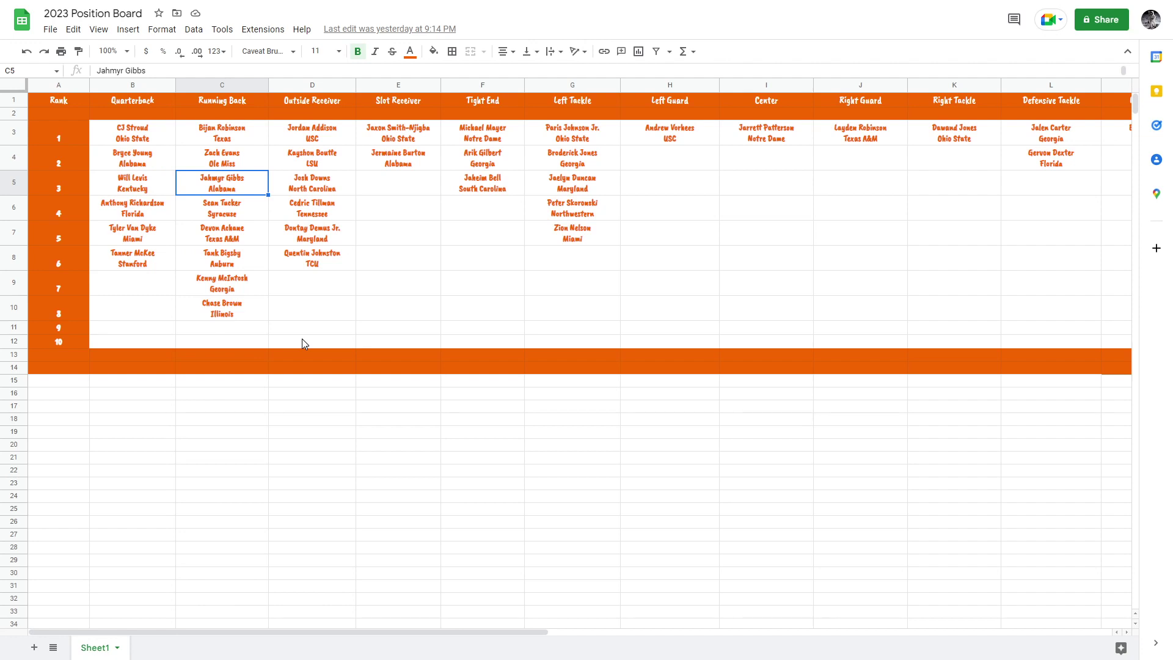
key("Down")
key("Down")
key("Down")
key("Down")
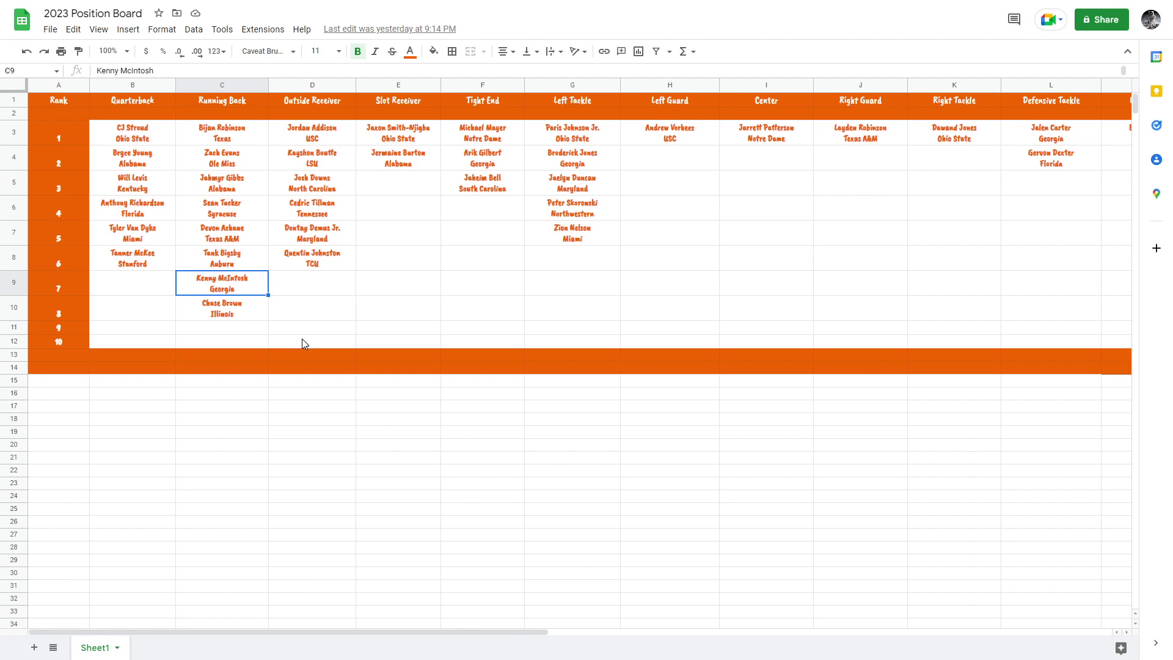
key("Up")
key("Up")
key("Up")
key("Up")
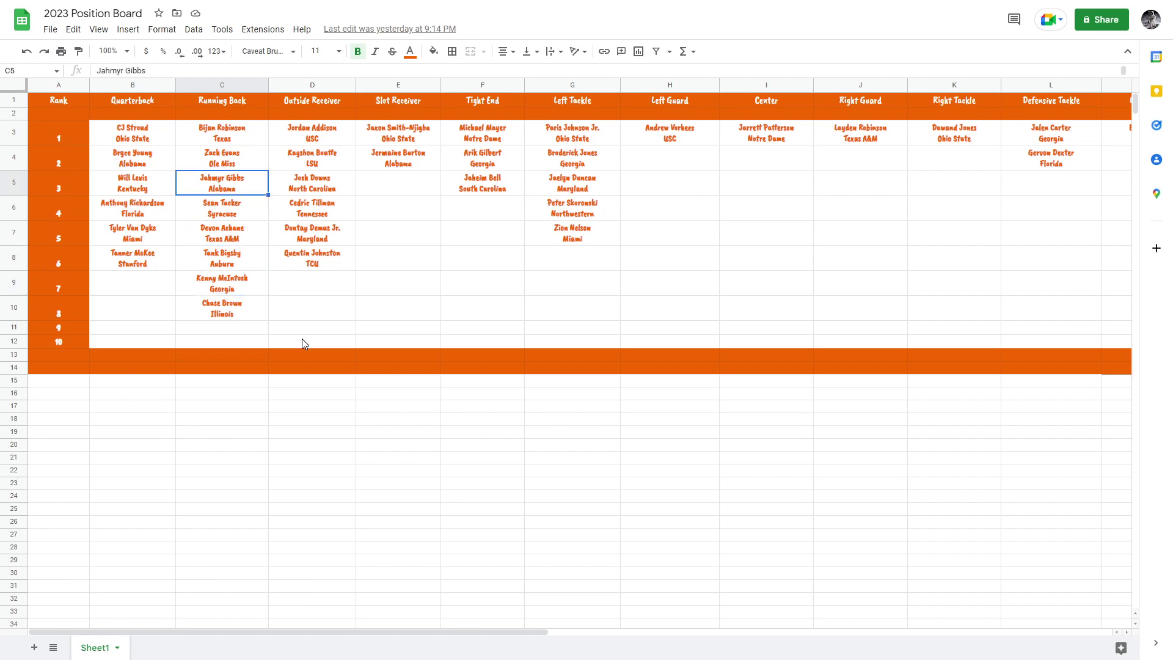
key("Down")
key("Up")
key("Down")
key("Down")
key("Down")
key("Down")
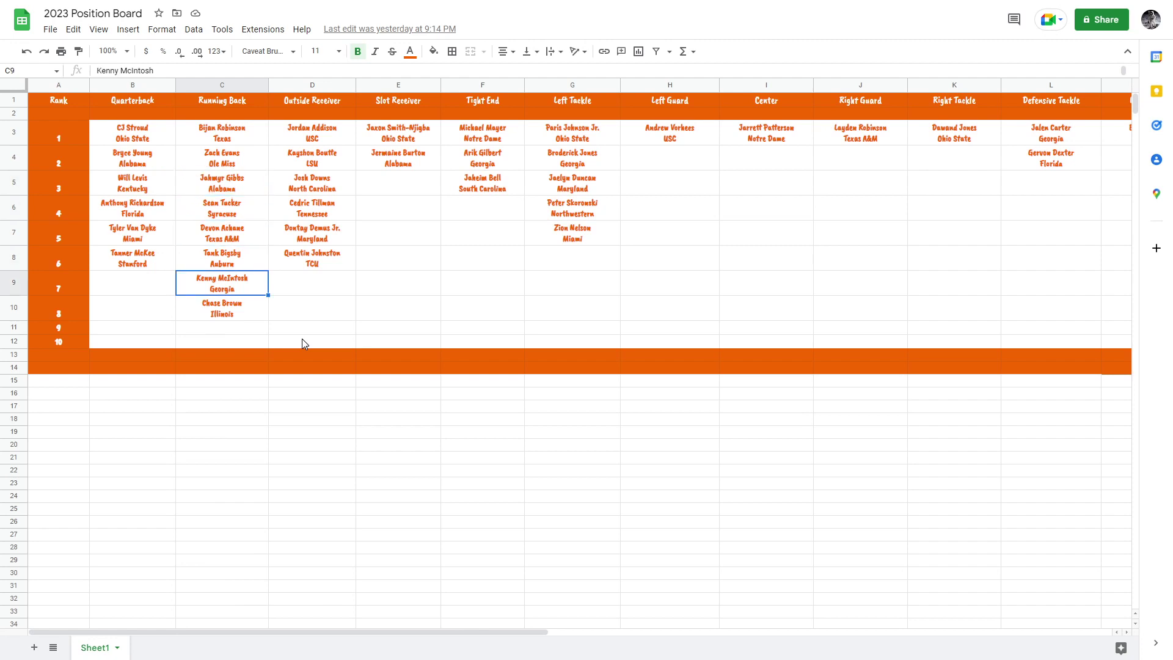
key("Up")
key("Down")
key("Up")
key("Up")
key("Up")
key("Up")
key("Up")
key("Up")
key("Right")
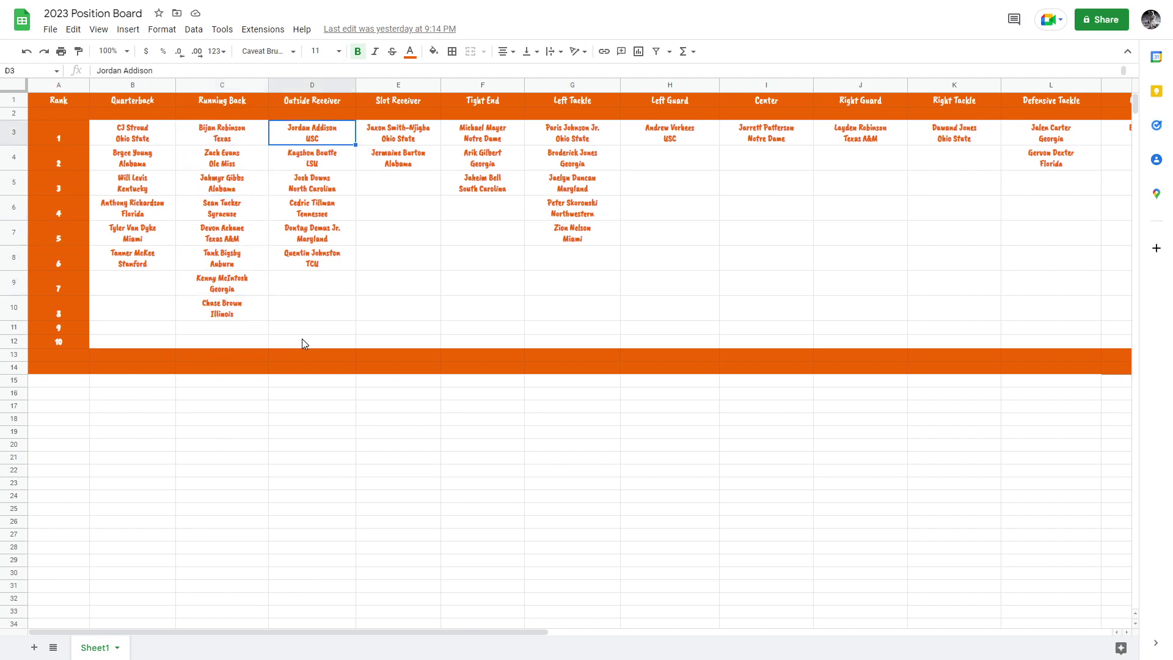
key("Right")
key("Left")
key("Right")
key("Left")
key("Down")
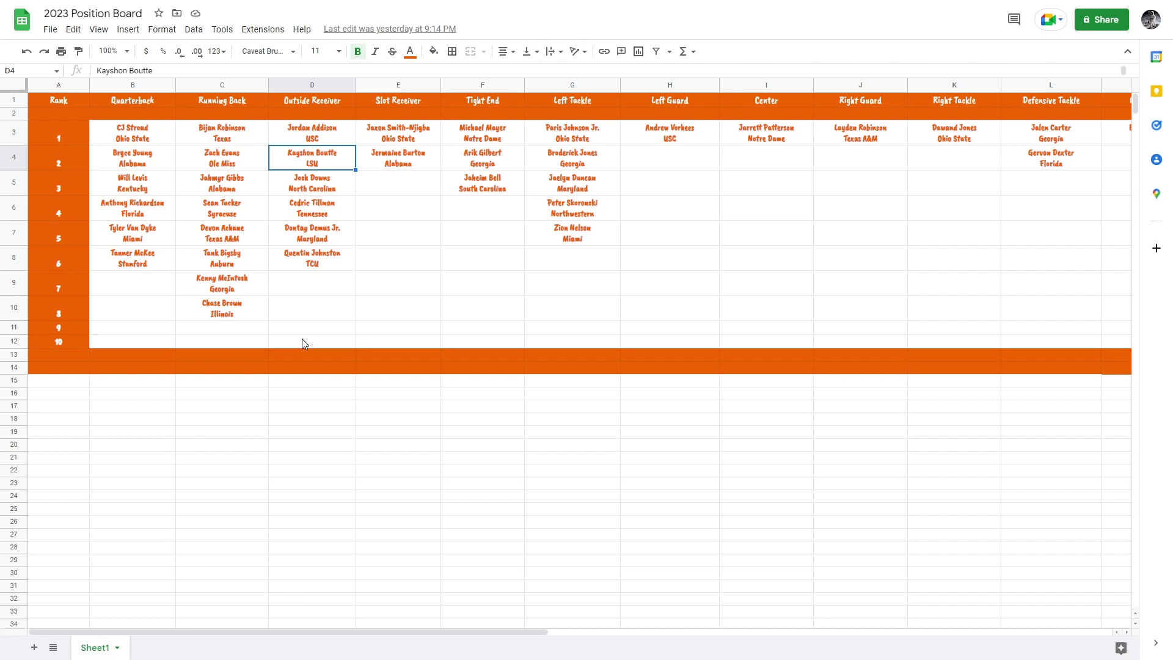
key("Down")
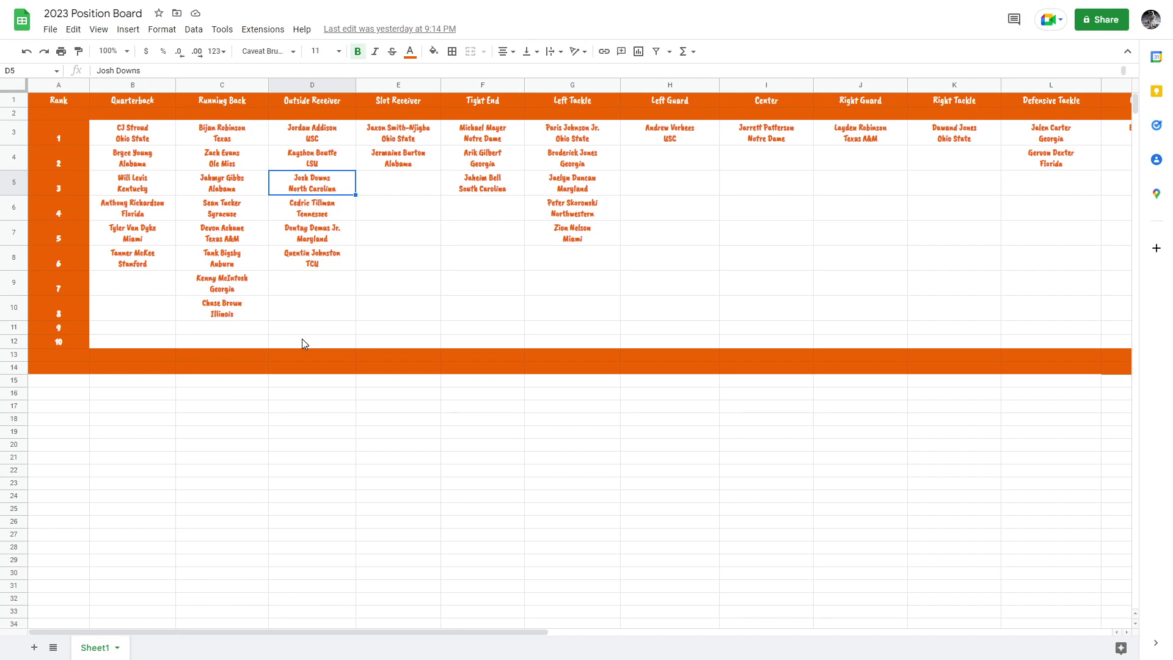
key("Down")
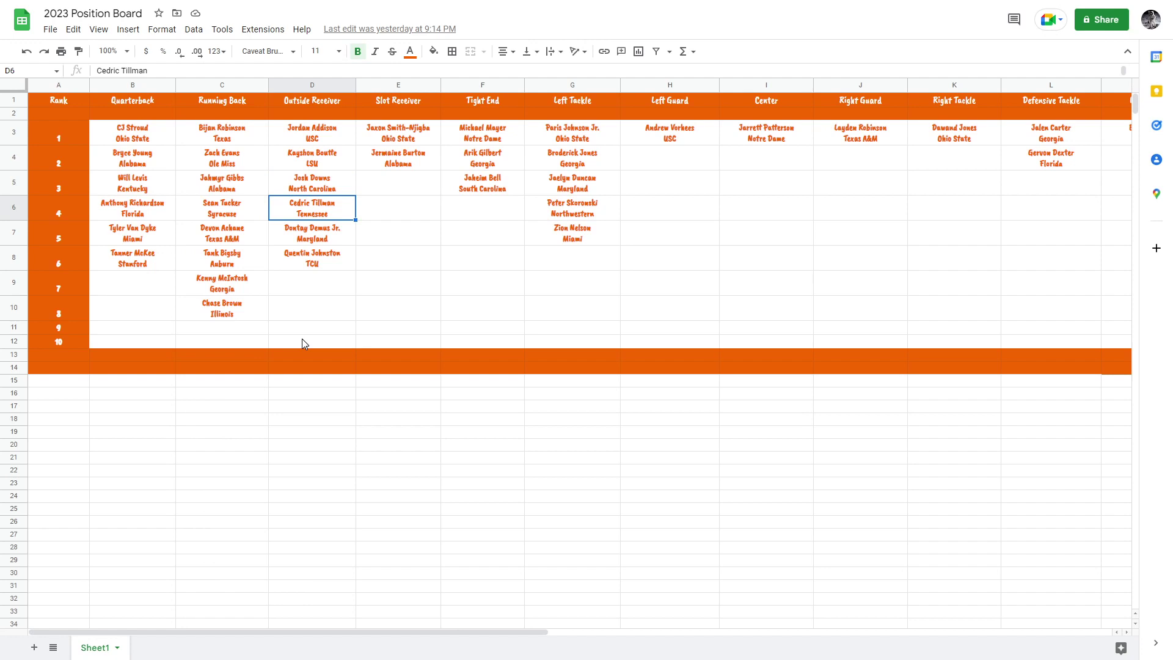
key("Up")
key("Up")
key("Down")
key("Down")
key("Down")
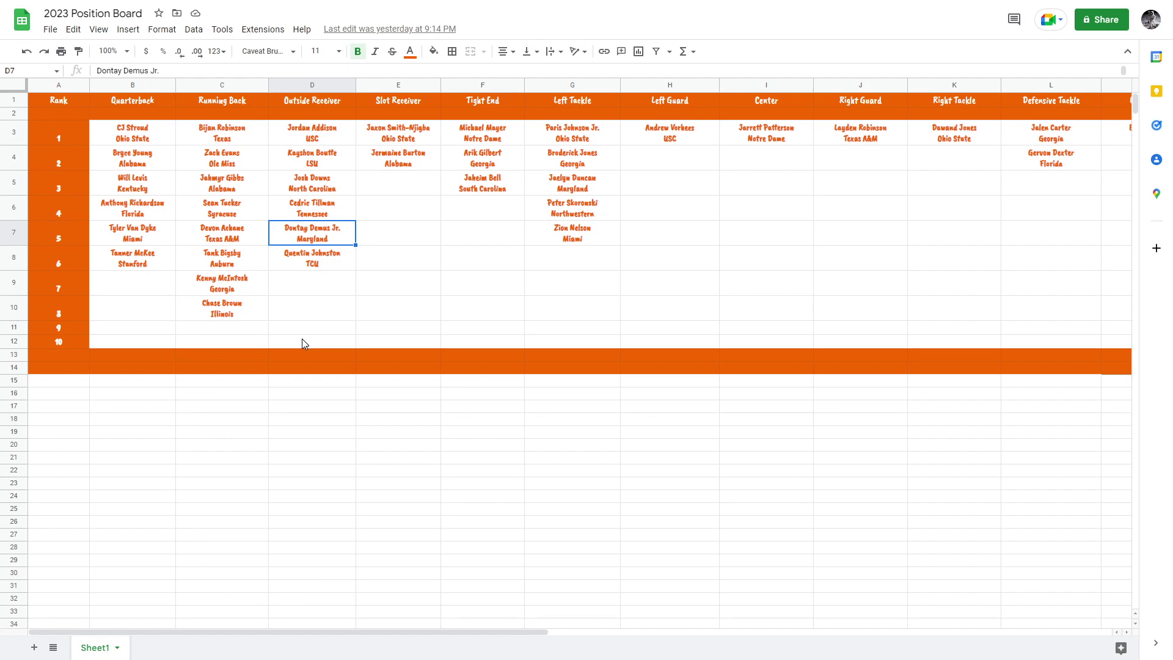
key("Down")
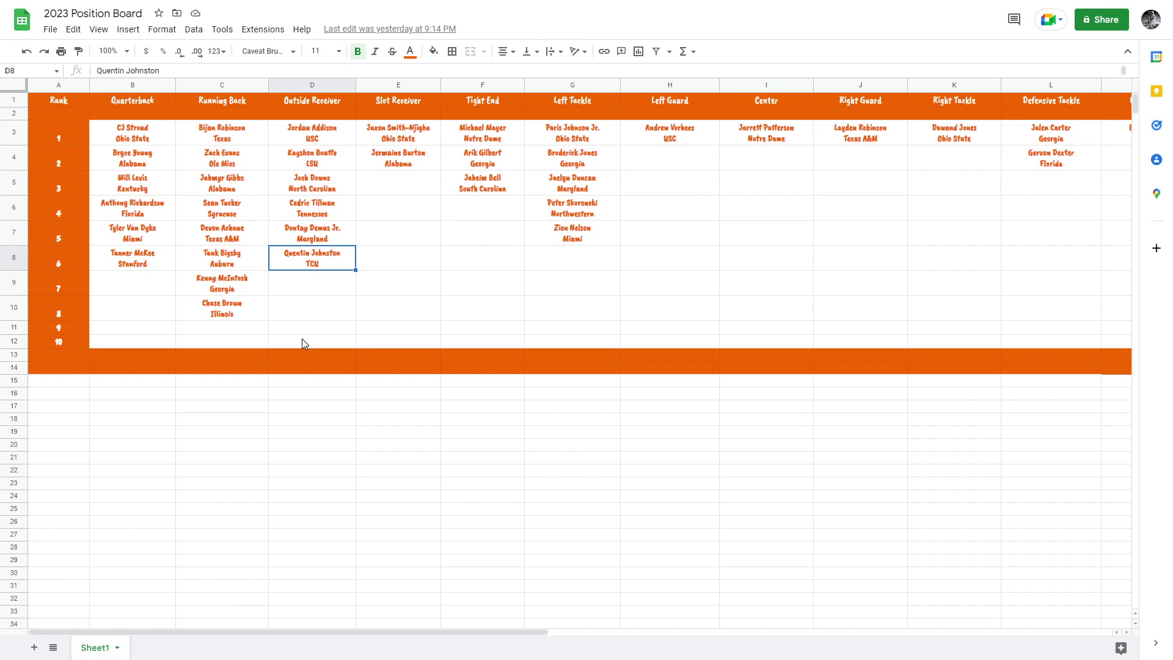
key("Up")
key("Up")
key("Up")
key("Up")
key("Up")
key("Right")
key("Left")
key("Left")
key("Right")
key("Down")
key("Down")
key("Down")
key("Down")
key("Down")
key("Up")
key("Up")
key("Up")
key("Up")
key("Up")
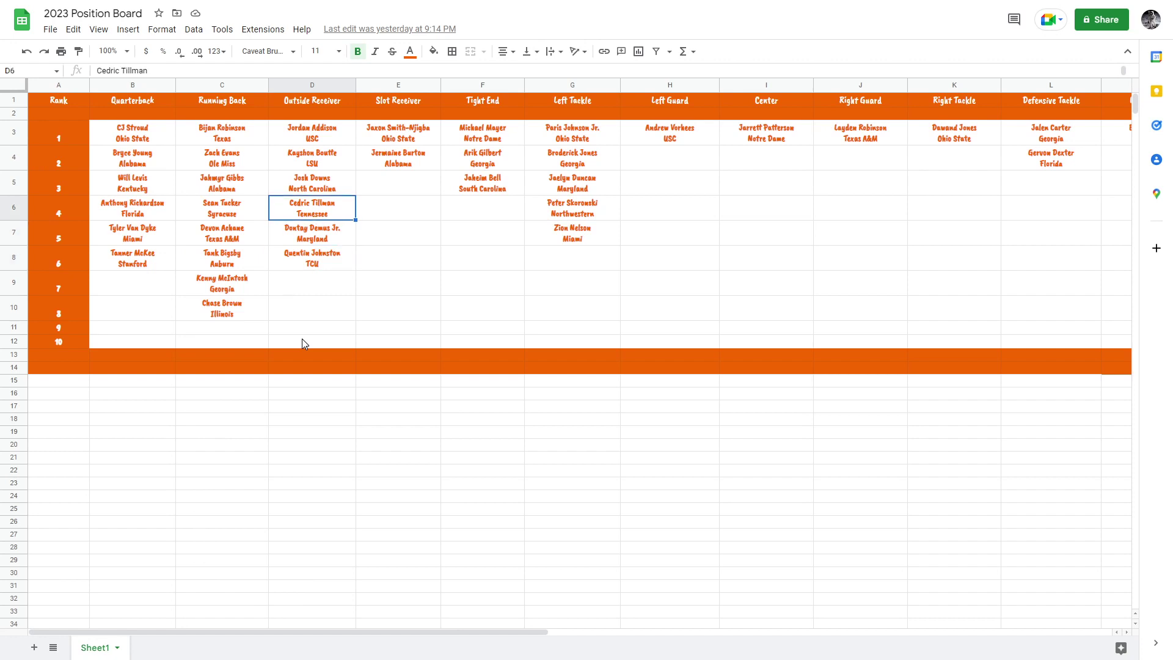
key("Right")
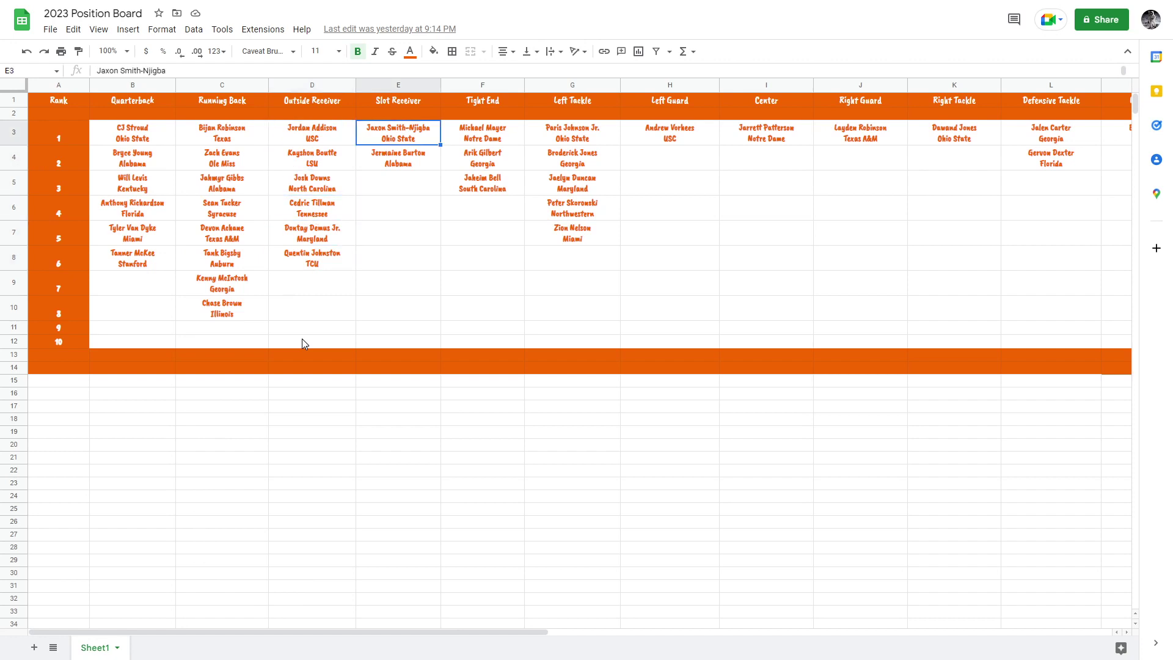
key("Down")
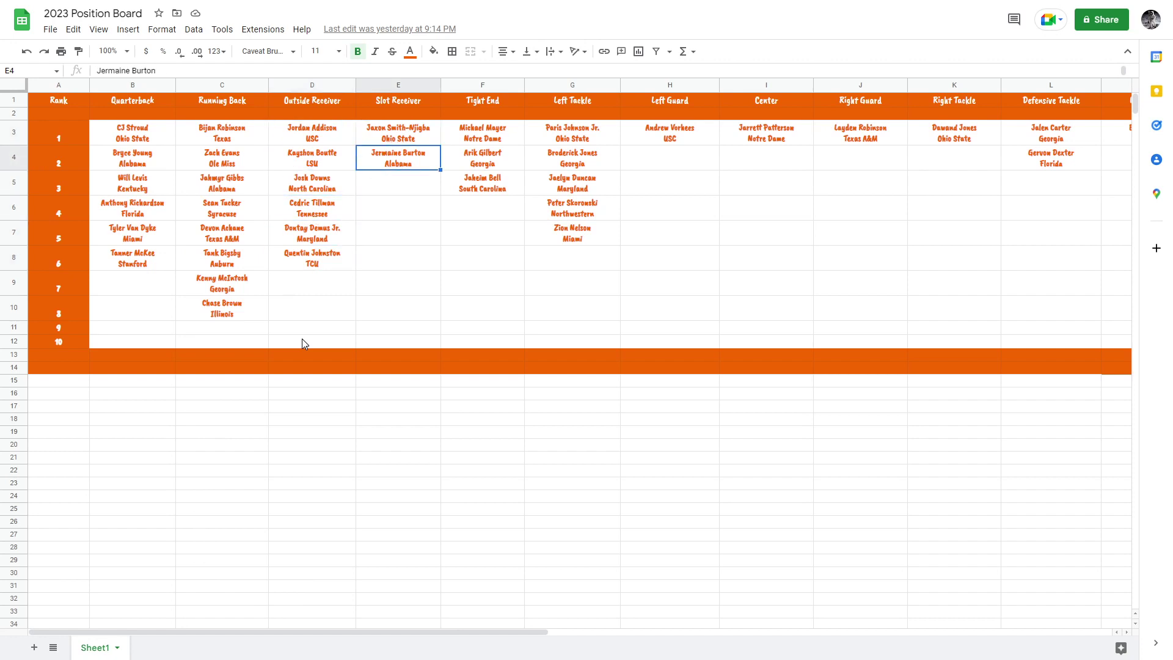
key("Up")
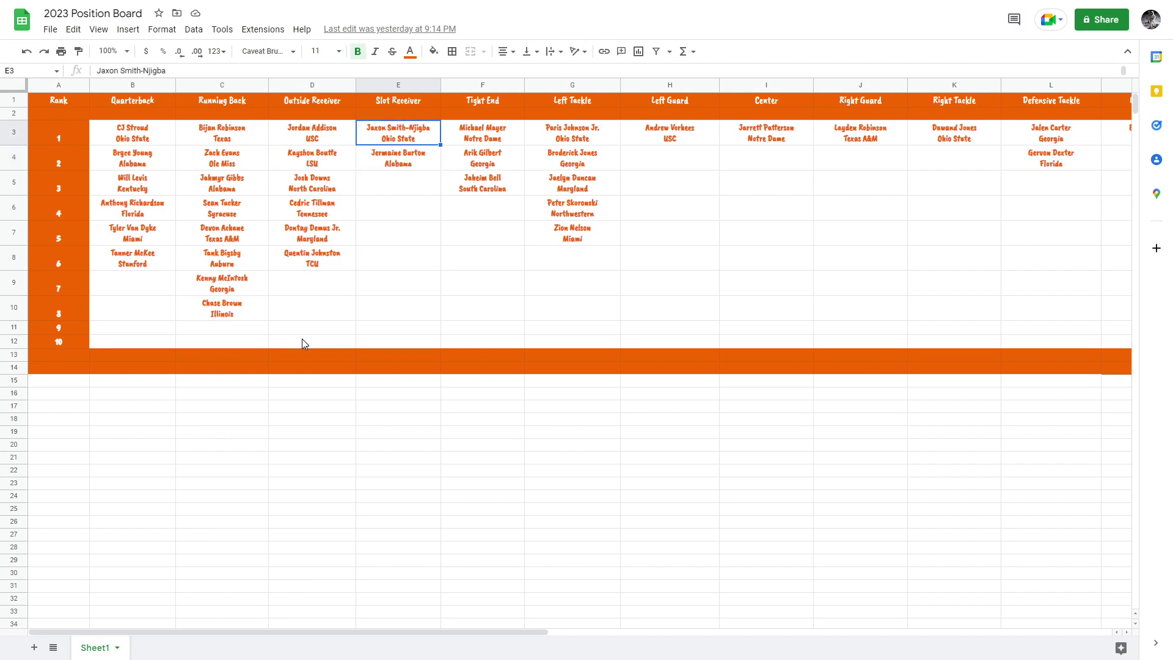
key("Down")
key("Up")
key("Right")
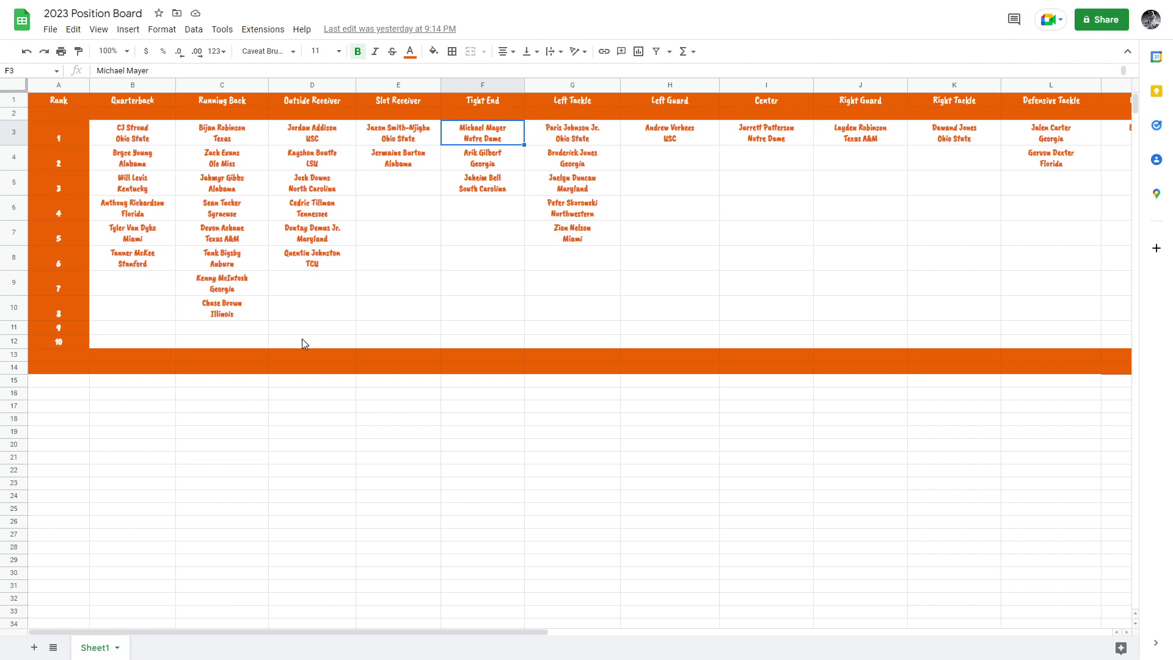
key("Down")
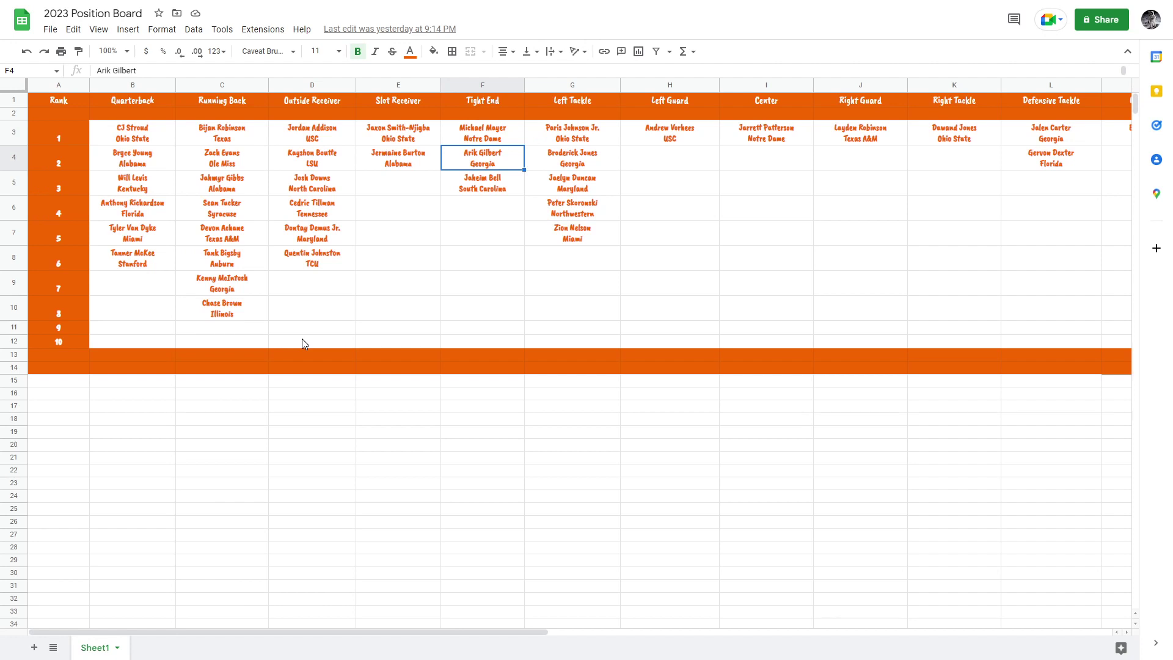
key("Up")
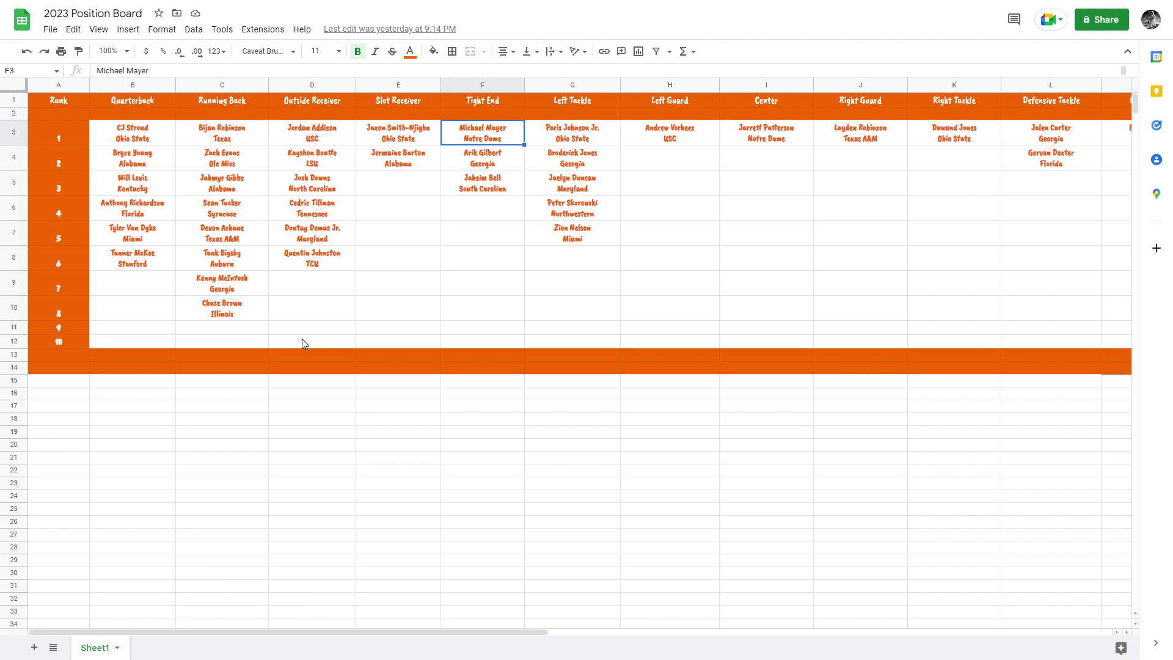
key("Down")
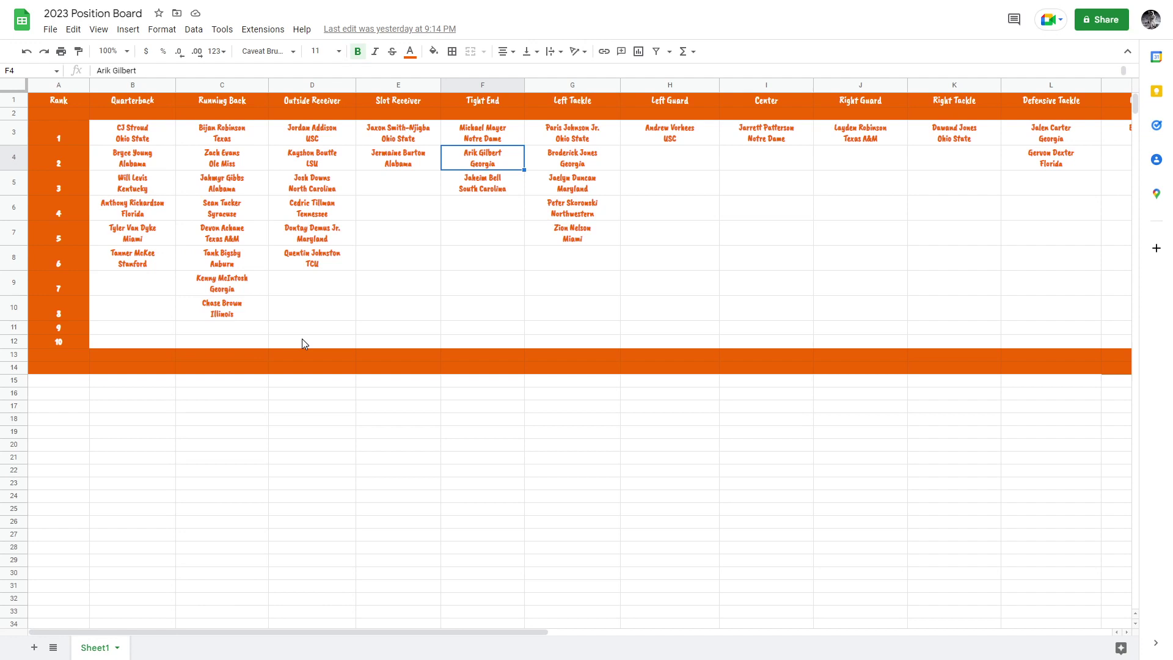
key("Down")
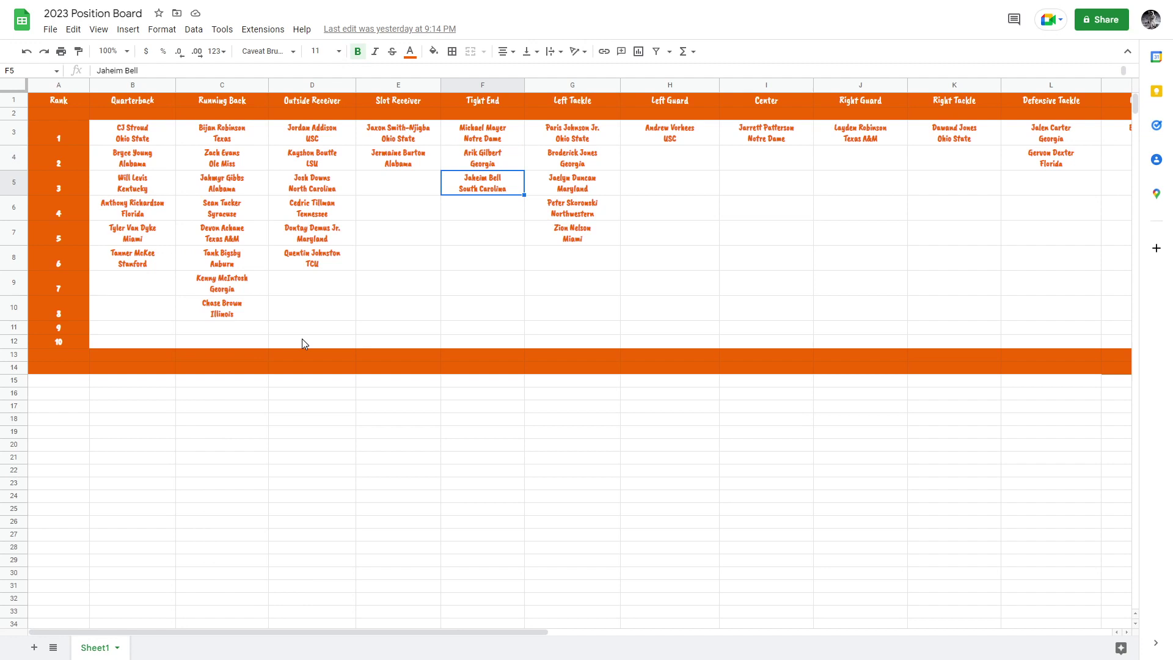
key("Right")
key("Up")
key("Up")
key("Left")
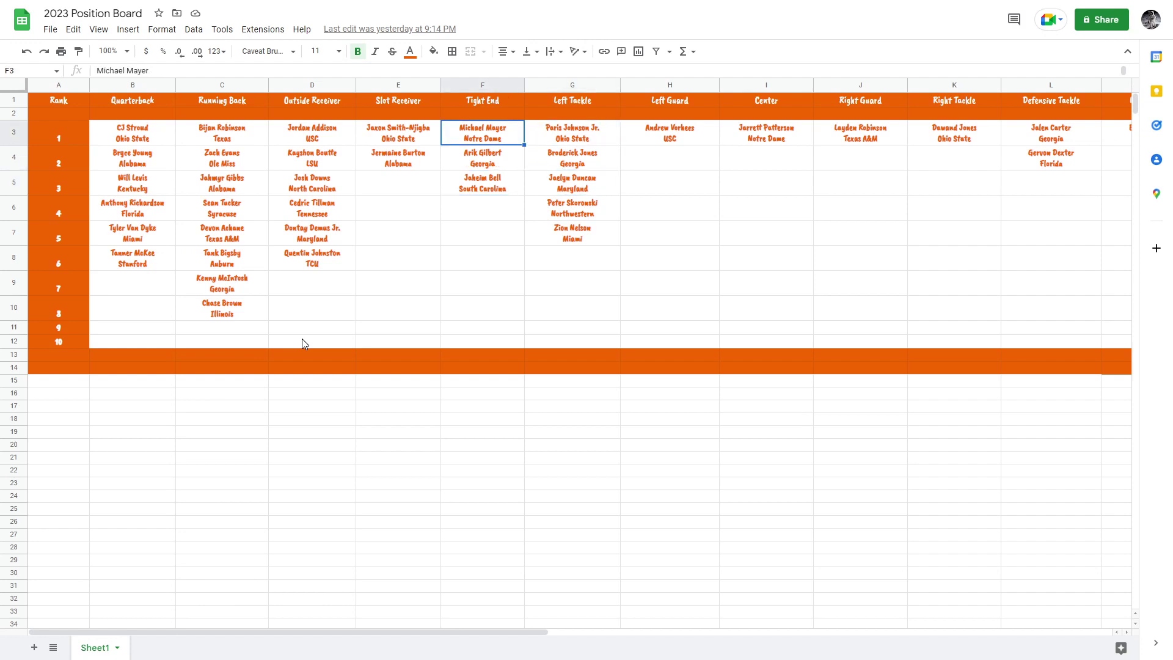
key("Right")
key("Left")
key("Right")
key("Right")
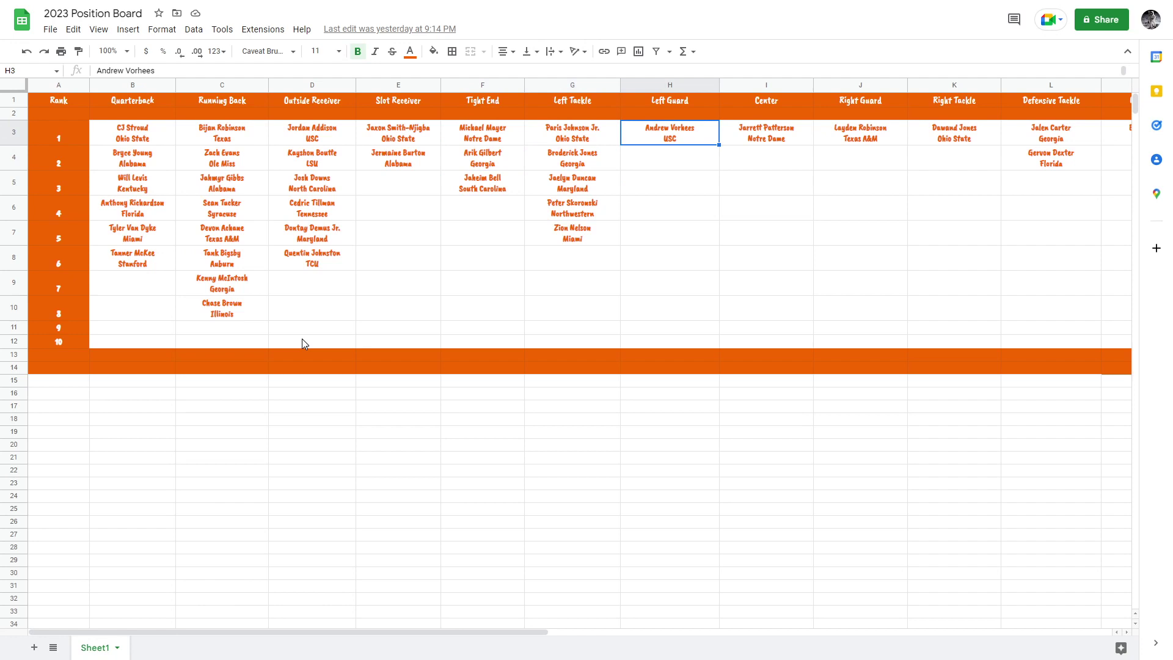
key("Right")
Check the Ohio State and Georgia prospects at the top of the Left Tackle column.
key("Left")
key("Left")
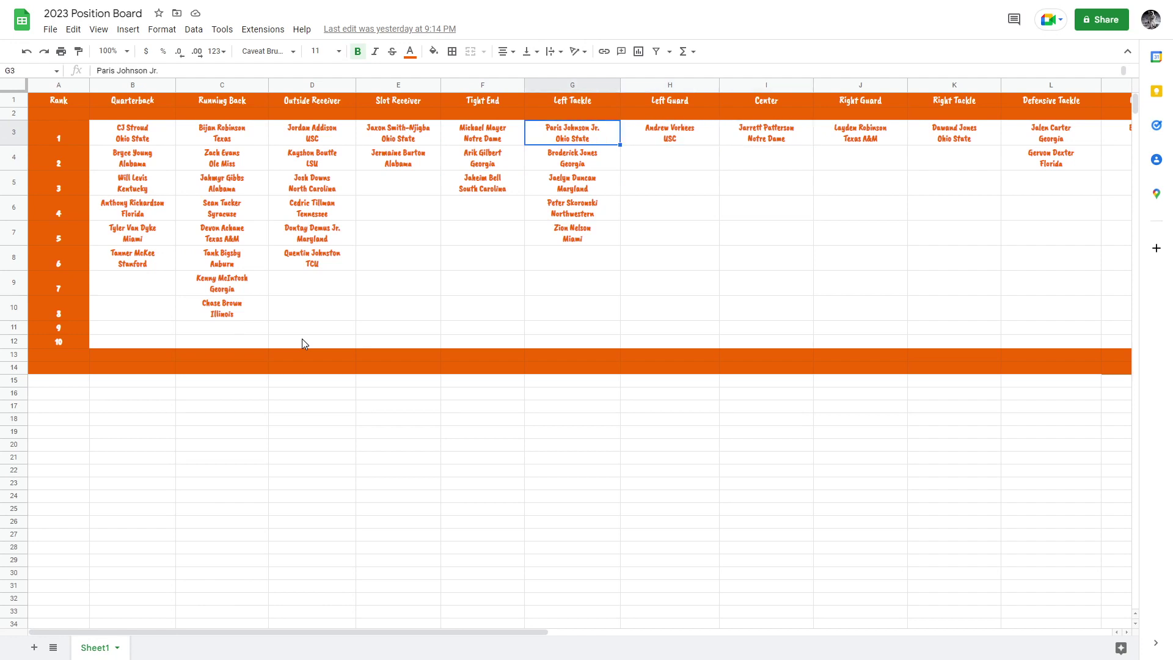
key("Down")
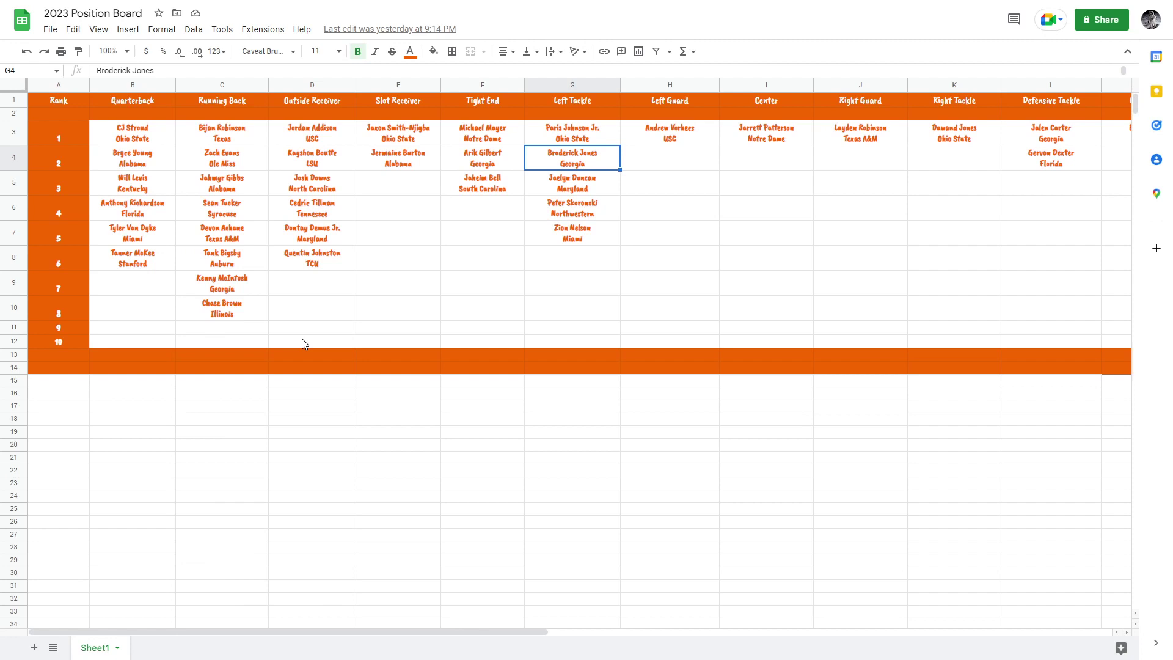
Search '2024 bo' in a new tab, open both 2024 boards, and view the Position Board.
key("F11")
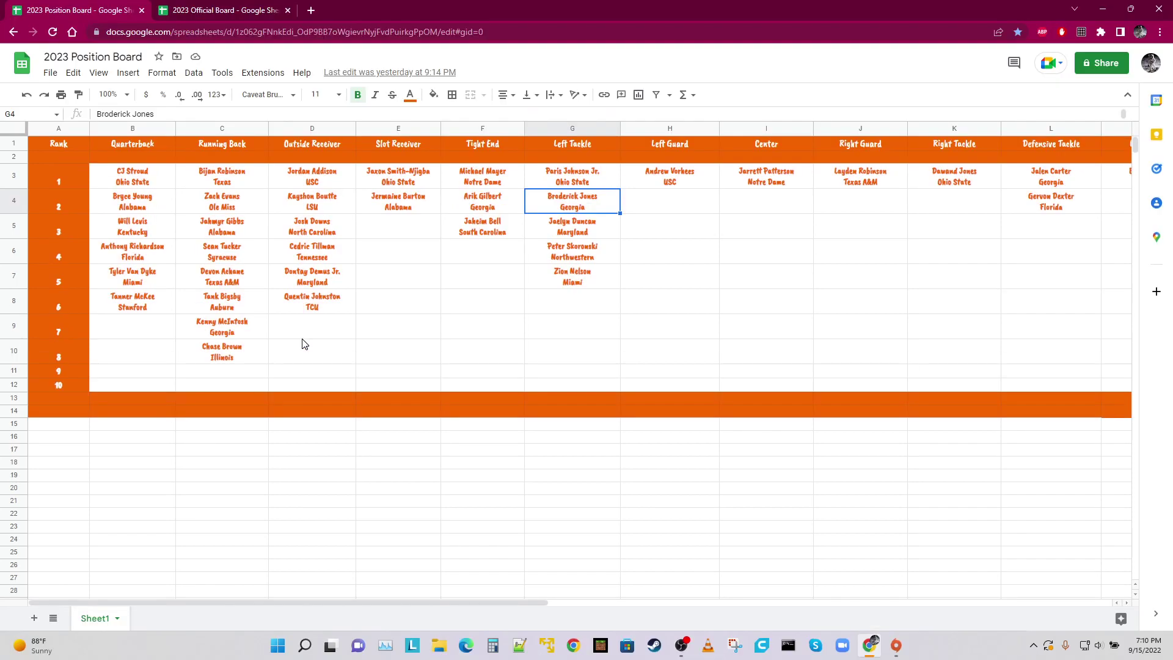
left_click(311, 6)
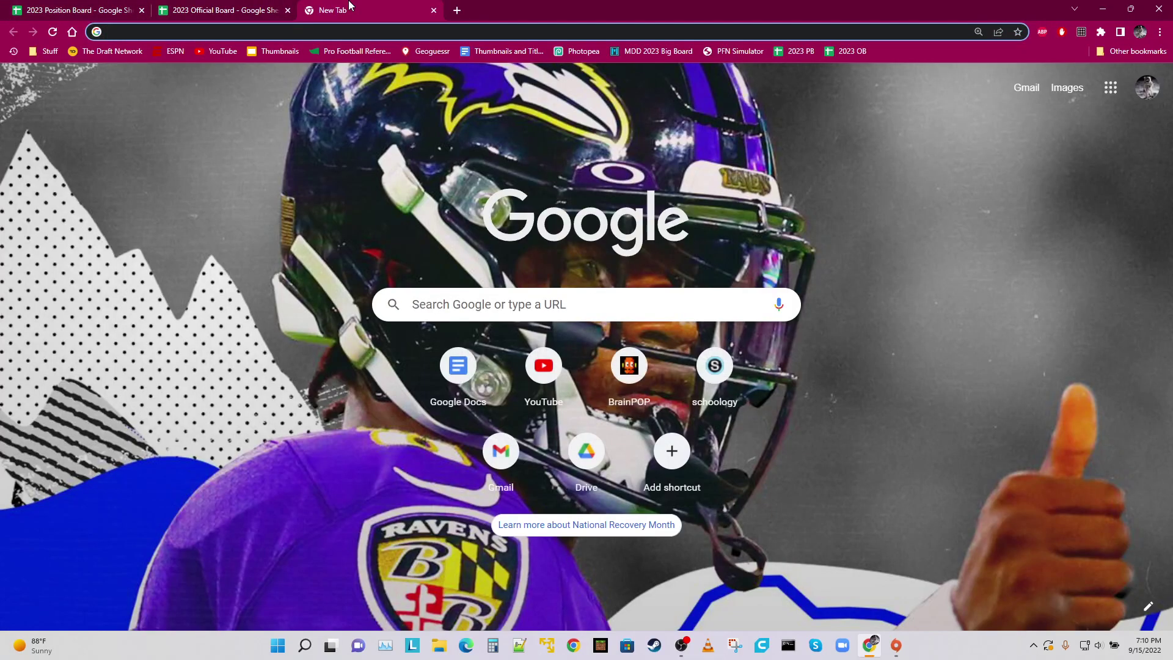
type("2024 bo")
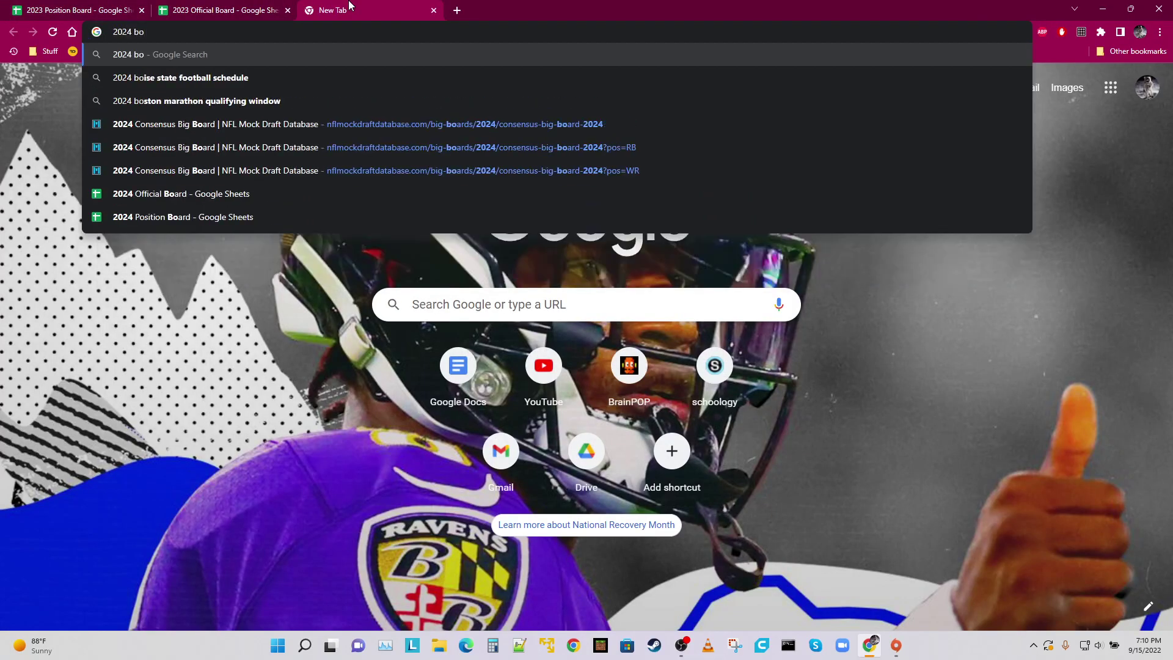
middle_click(157, 203)
middle_click(158, 220)
left_click(623, 11)
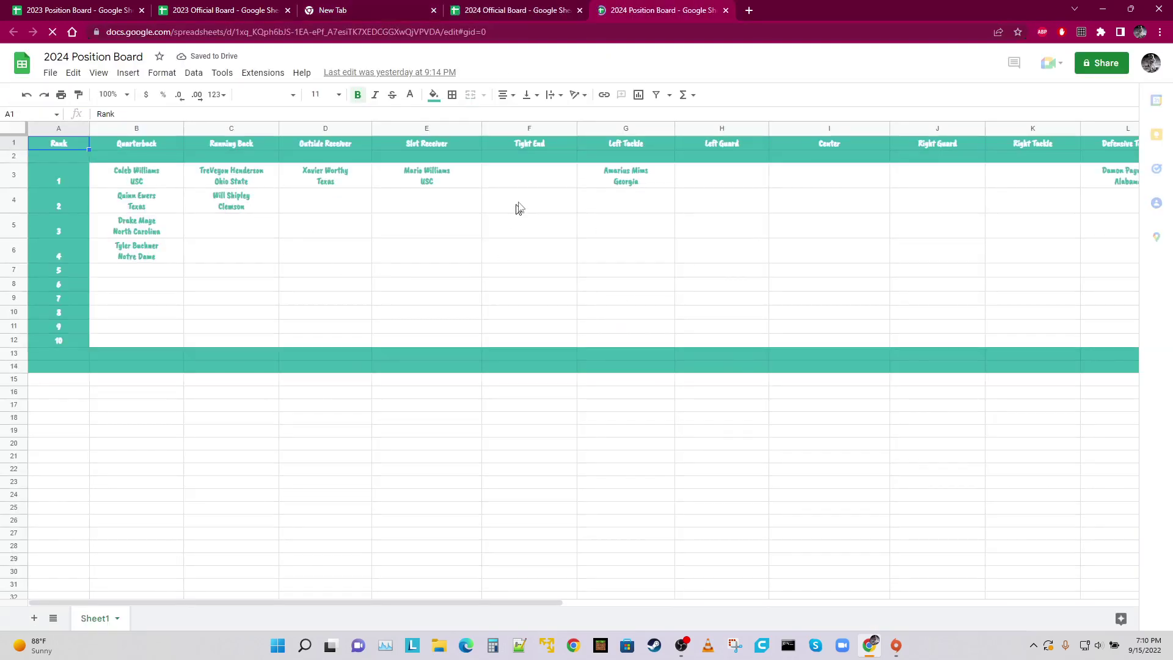
Check G3 on the 2024 board, close both 2024 tabs and the blank tab, and return to 2023.
left_click(635, 173)
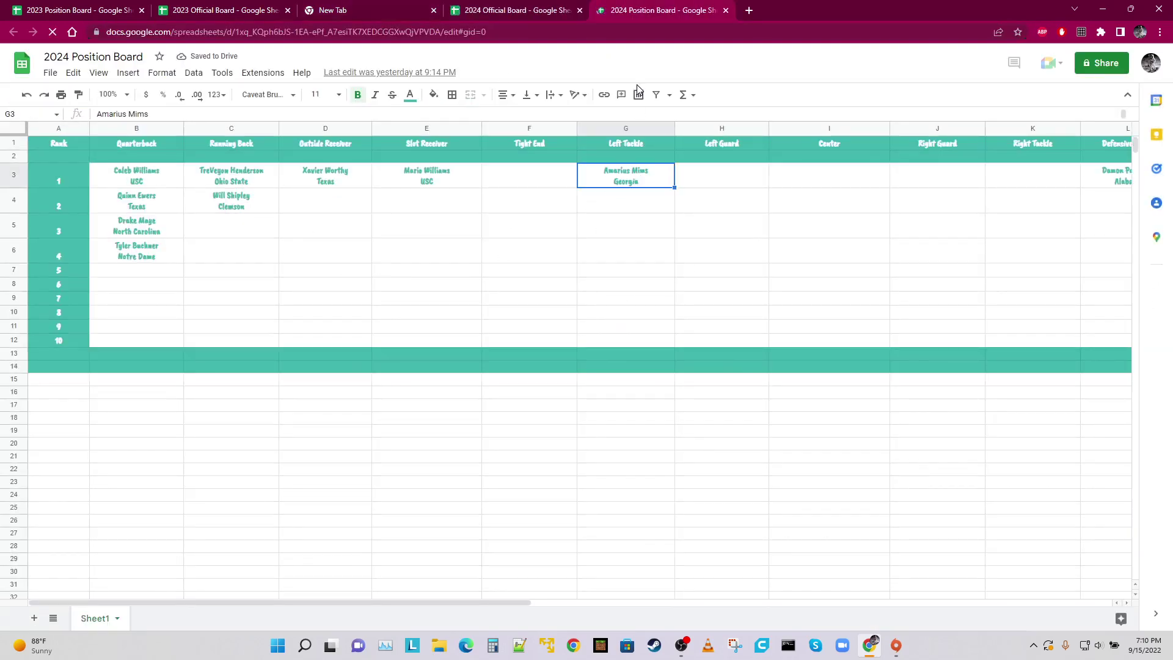
left_click(579, 10)
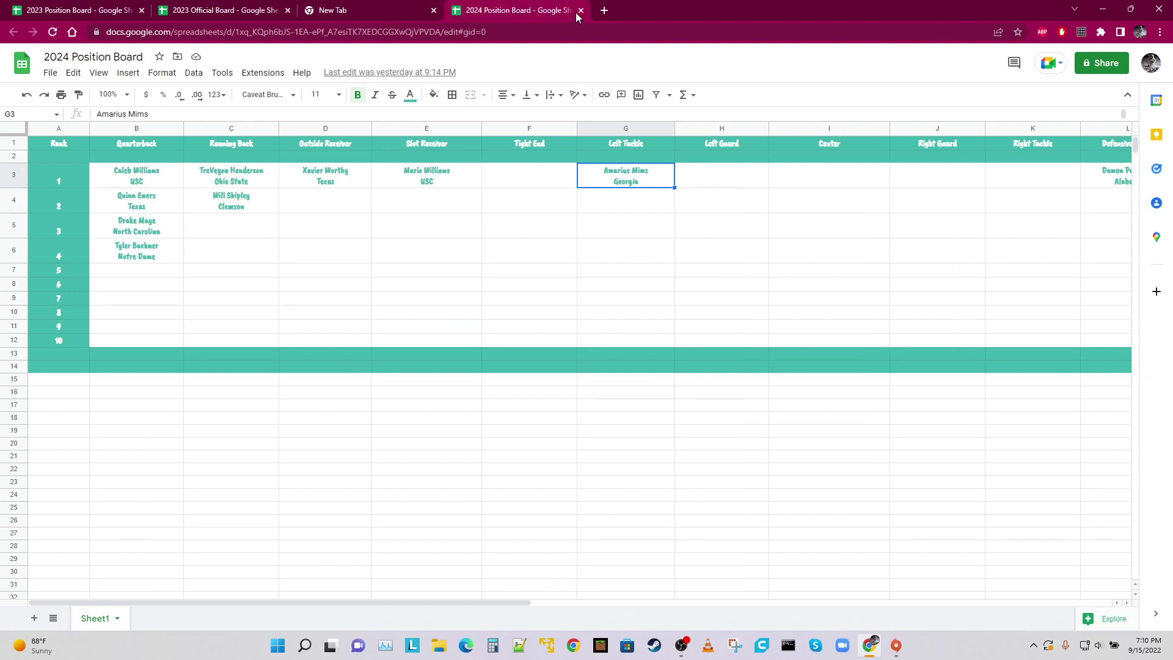
left_click(580, 10)
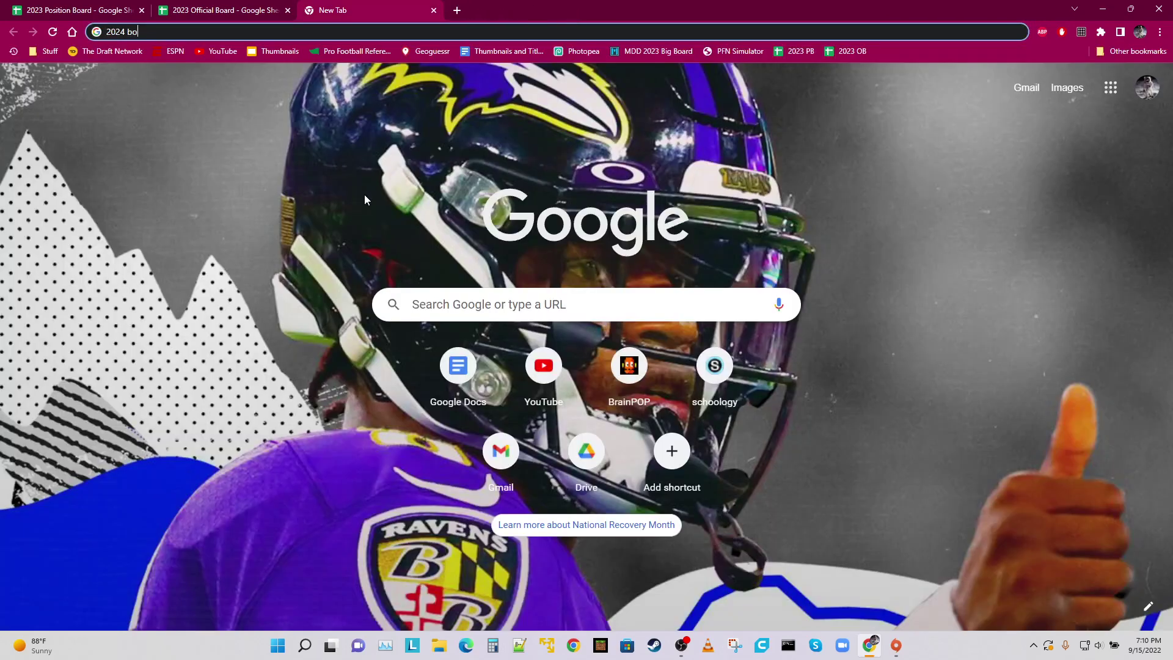
left_click(433, 10)
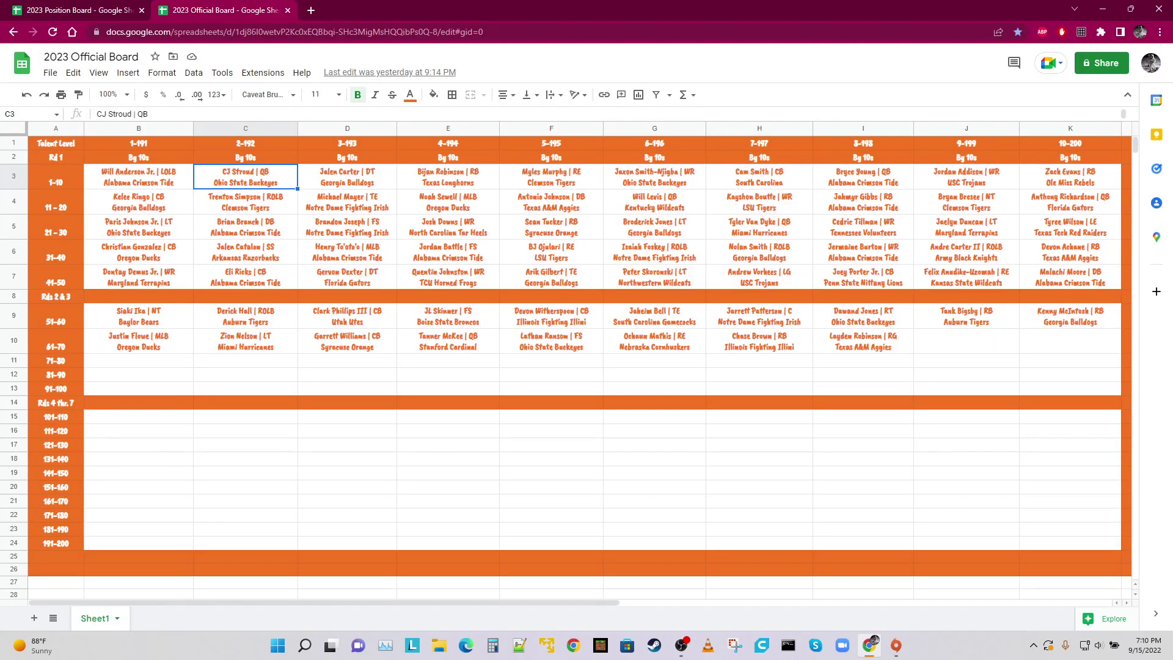
left_click(119, 8)
left_click(455, 314)
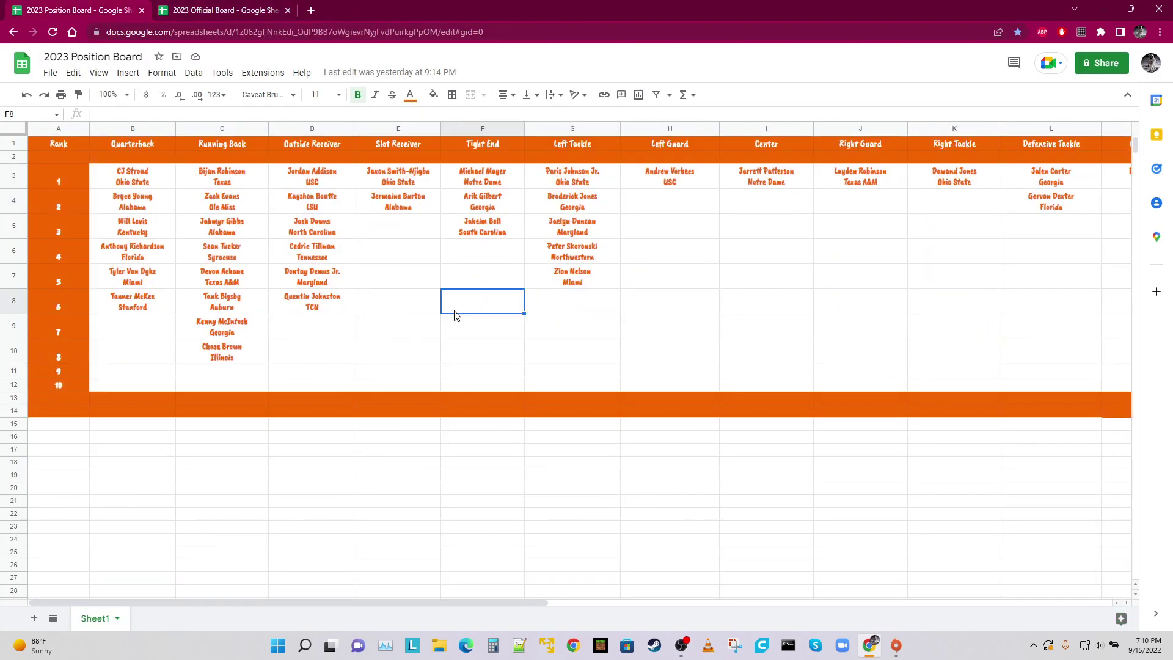
key("F11")
left_click(558, 186)
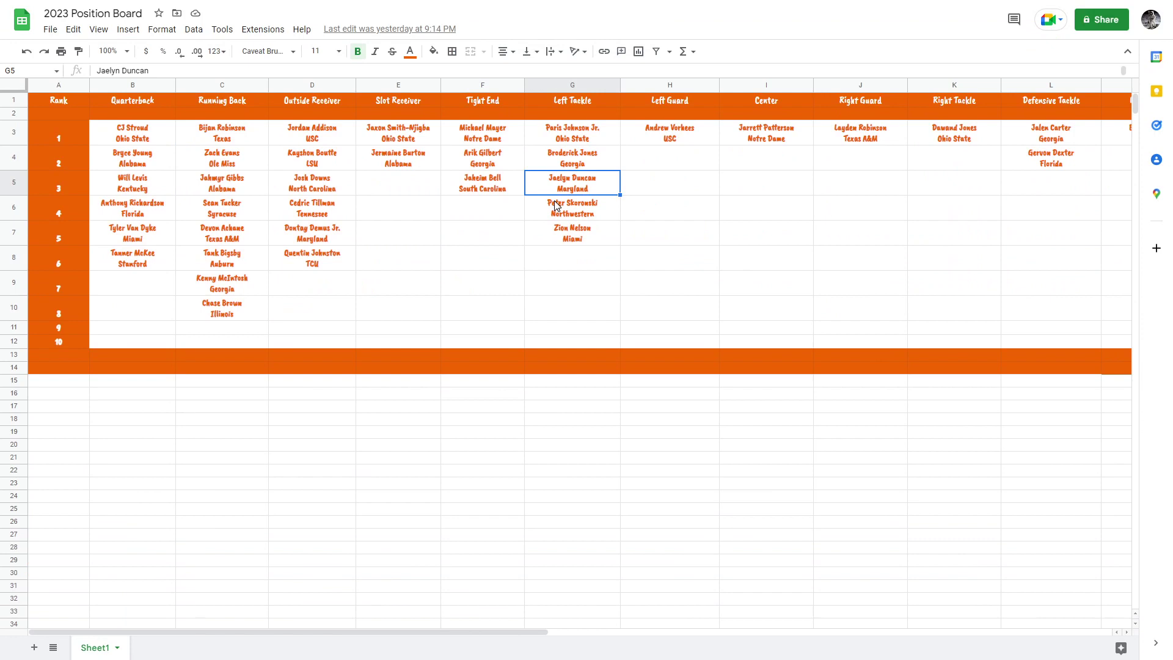
left_click(558, 206)
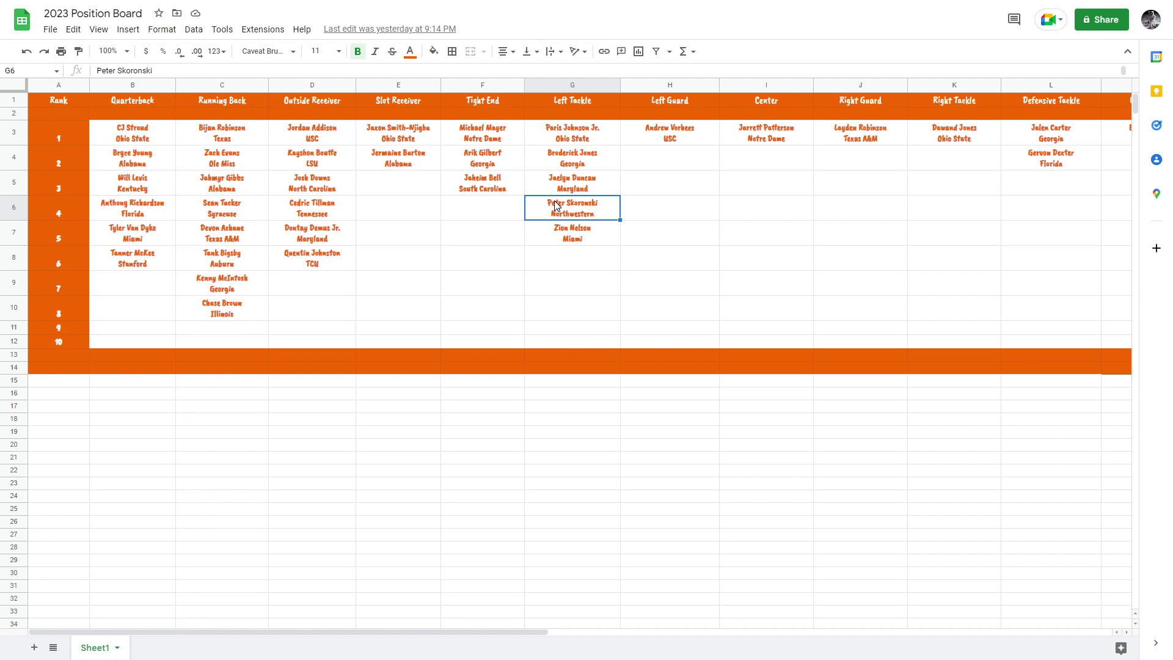
key("Down")
key("Up")
key("Down")
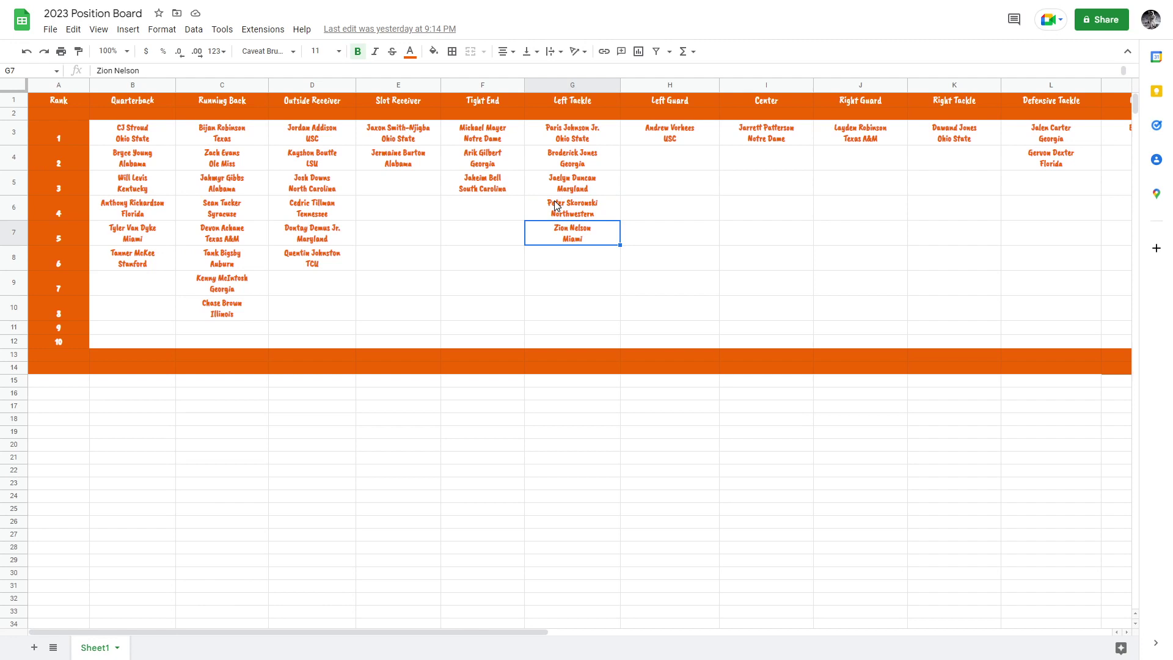
key("Up")
key("Down")
key("Up")
key("Down")
key("Up")
key("Up")
key("Up")
key("Up")
key("Right")
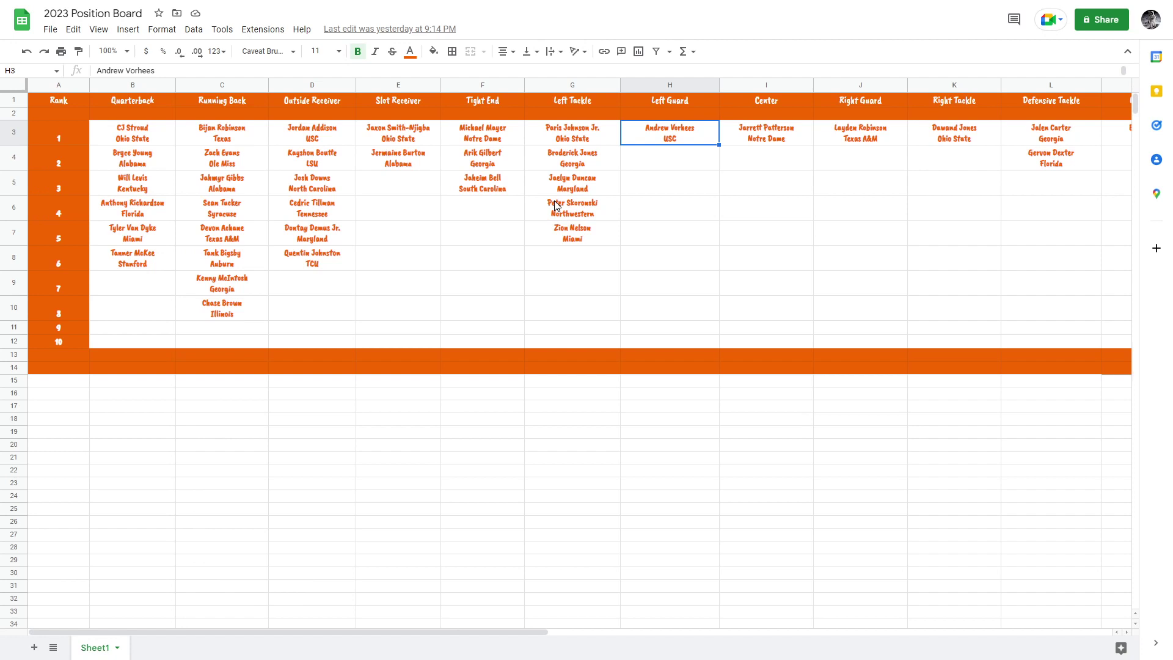
key("Right")
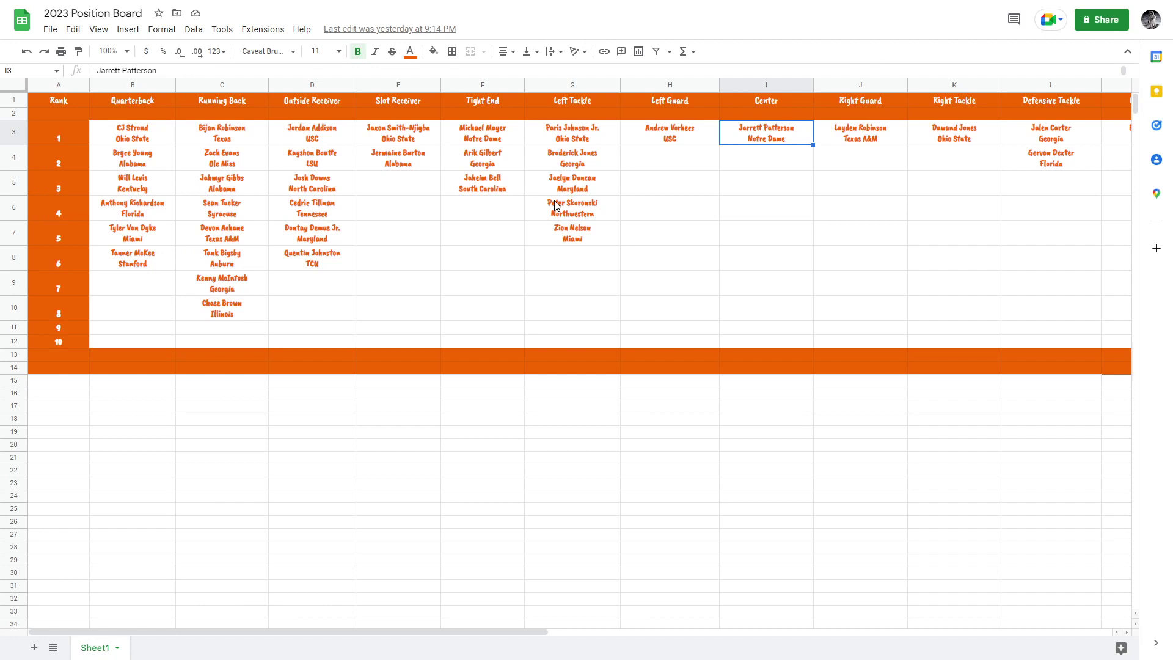
key("Right")
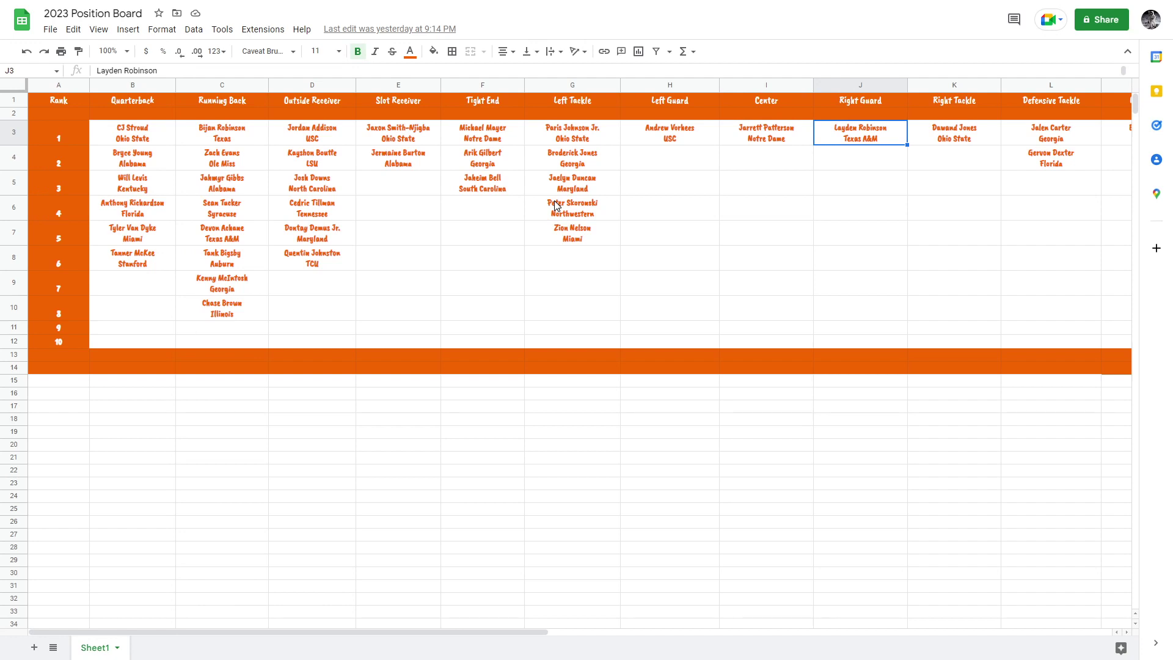
key("Right")
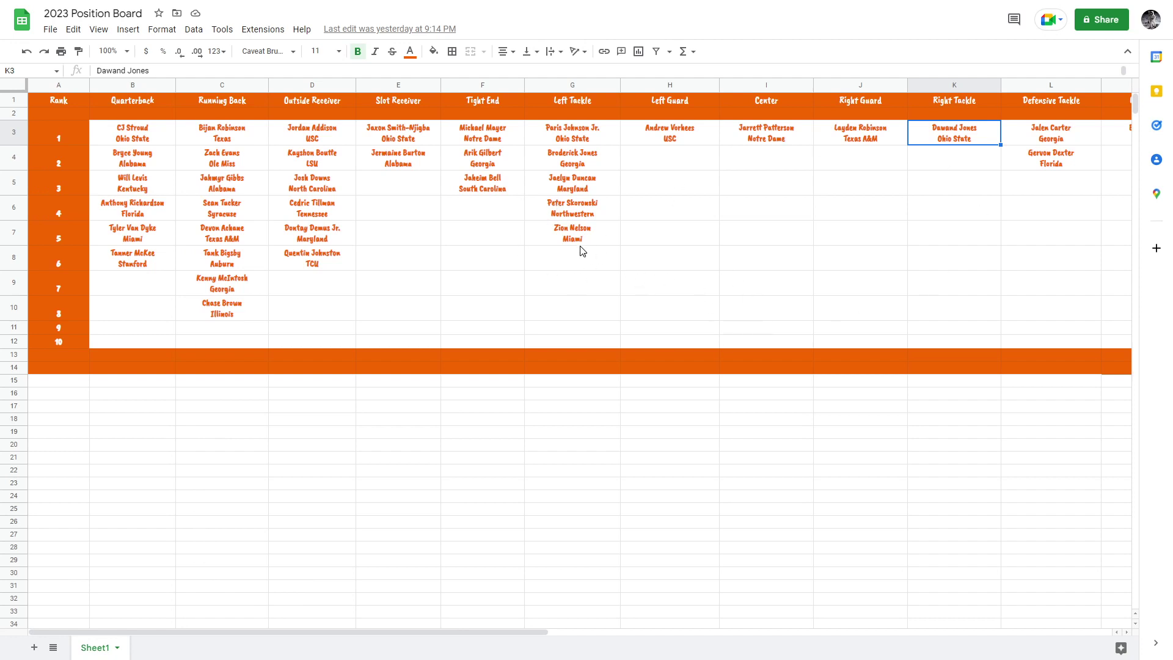
In G8, enter the prospect's name with 'Florida State' on a second line, then view the Official Board.
left_click(595, 260)
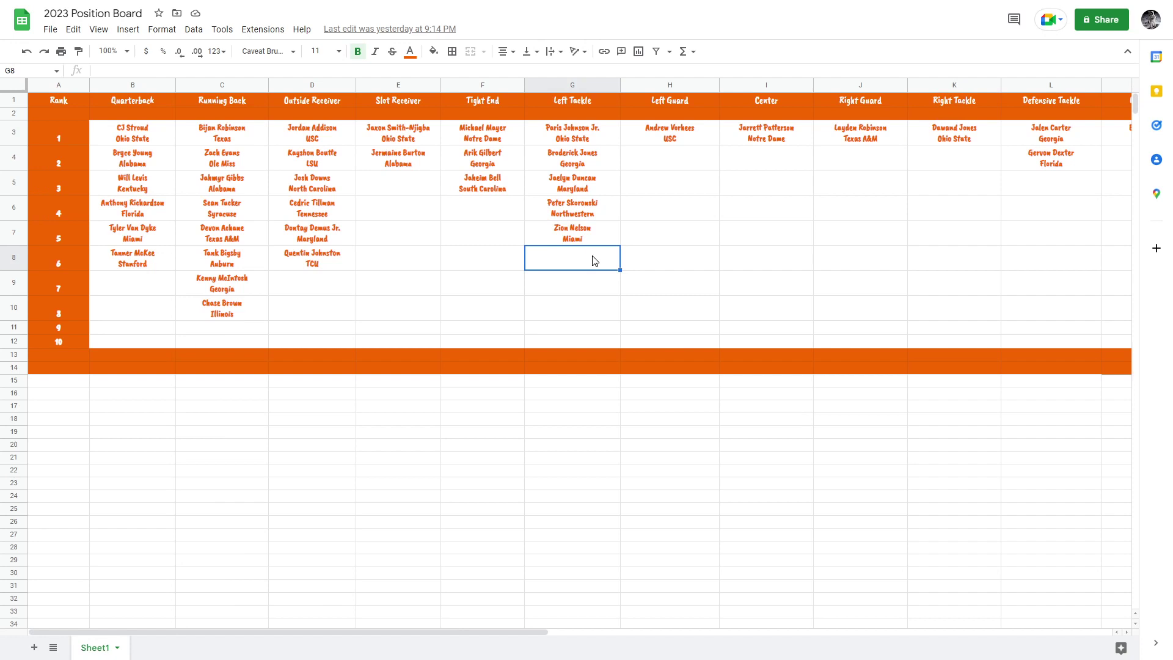
type("Robert Sc")
type("o")
type("ott")
key("BackSpace")
key("BackSpace")
type("tt Jr.")
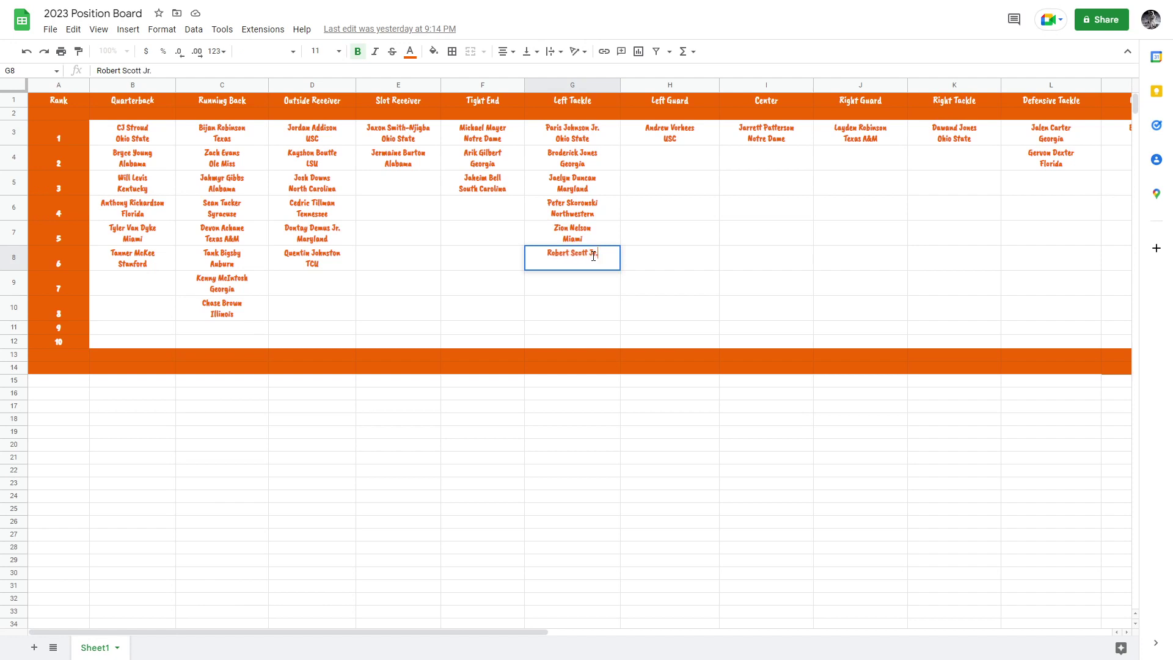
key("alt+Return")
type("Florida State")
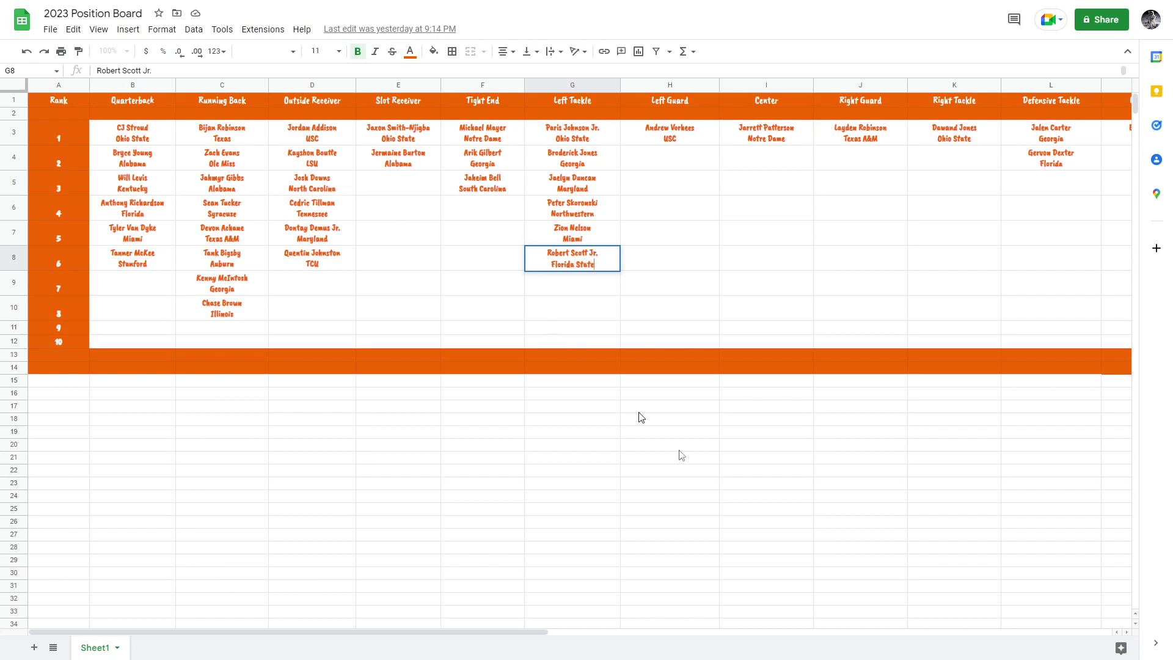
left_click(652, 320)
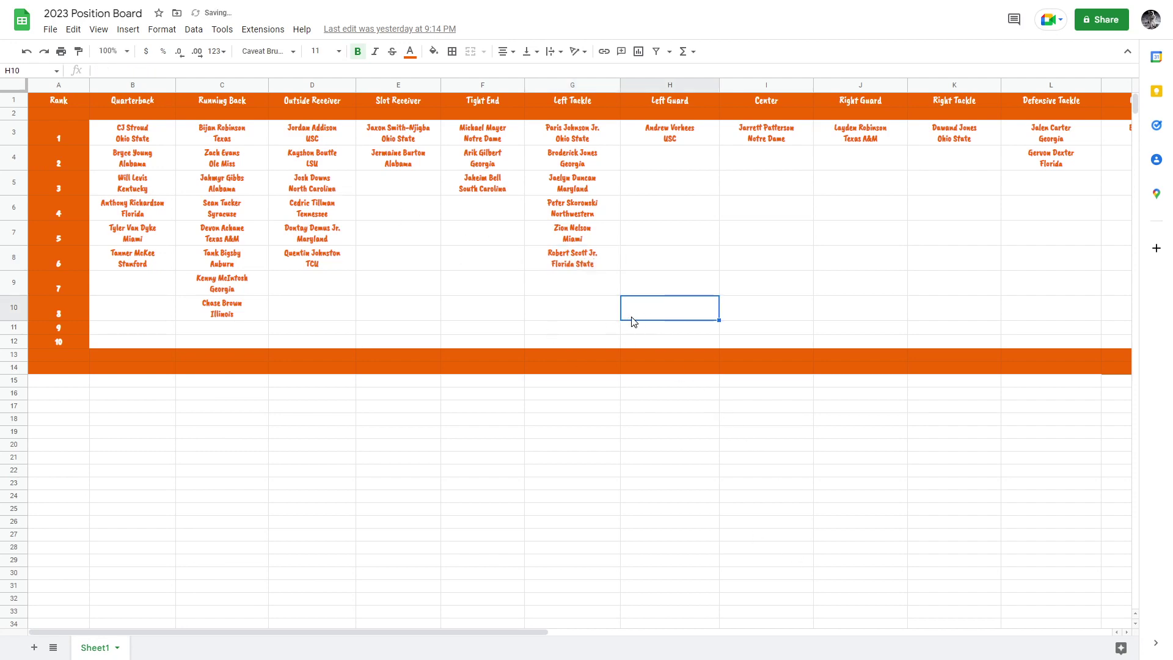
key("F11")
left_click(238, 9)
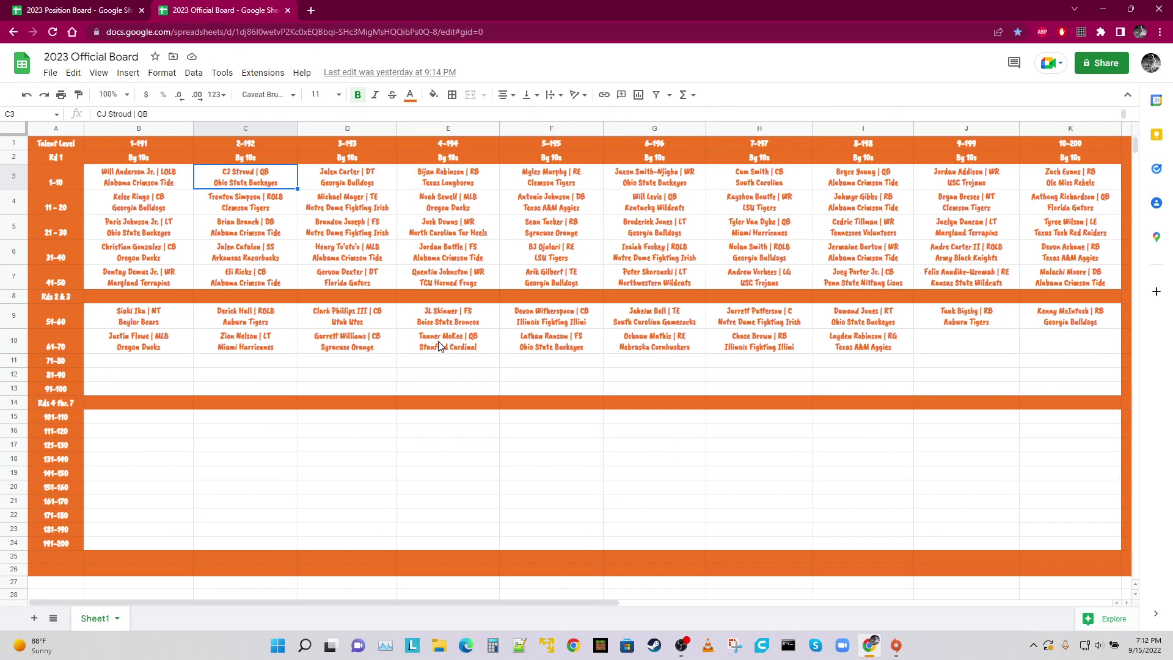
Reorder the row 10 entries around E10, using row 11 as a temporary holding spot.
left_click_drag(441, 342, 855, 340)
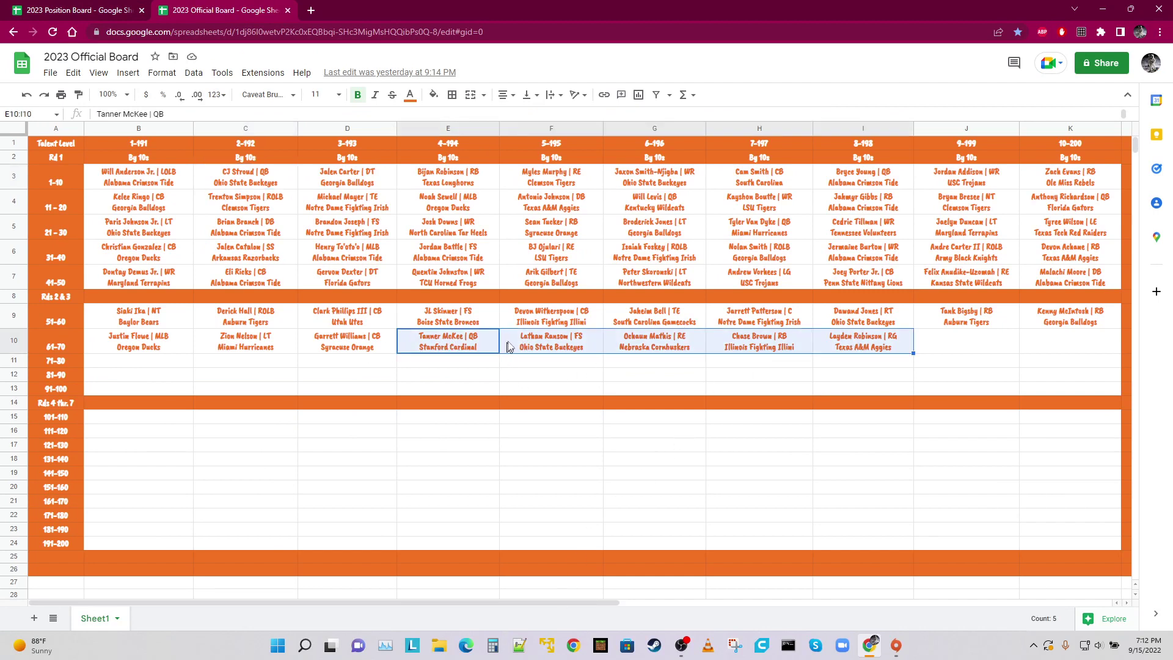
left_click(538, 337)
key("ctrl+x")
key("Down")
key("ctrl+v")
key("Up")
key("Left")
key("ctrl+x")
key("Right")
key("ctrl+v")
key("Down")
key("Delete")
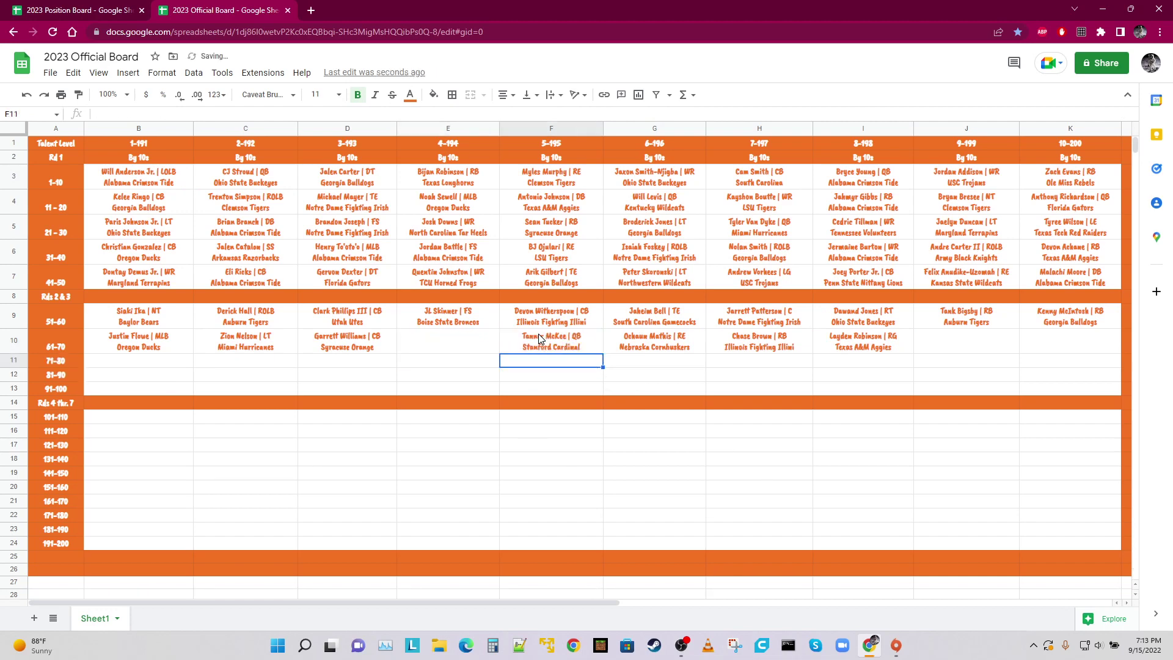
key("Up")
key("Left")
key("ctrl+v")
Shift the row 10 entries F10 through I10 one column right, freeing F10.
left_click_drag(598, 352, 825, 348)
key("Delete")
key("Right")
key("ctrl+v")
key("Left")
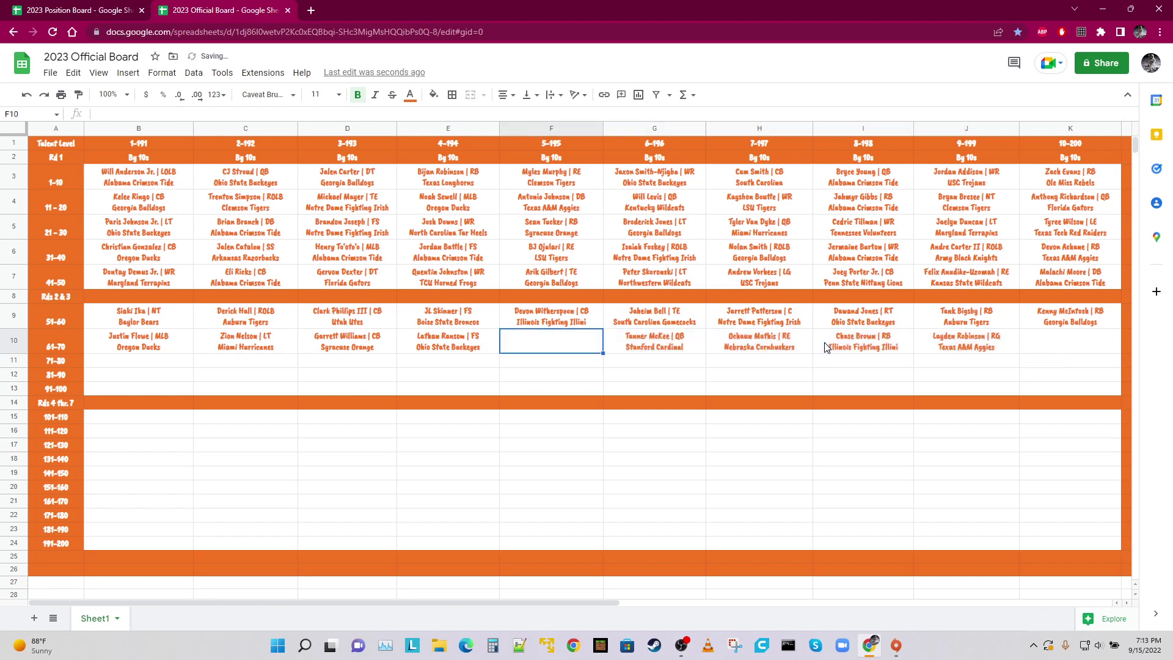
Enter the left tackle's name with '| LT' and 'Florida State Seminoles' beneath in F10, then return.
type("Robert Scott Jr. | LT")
key("alt+Return")
type("Florida State")
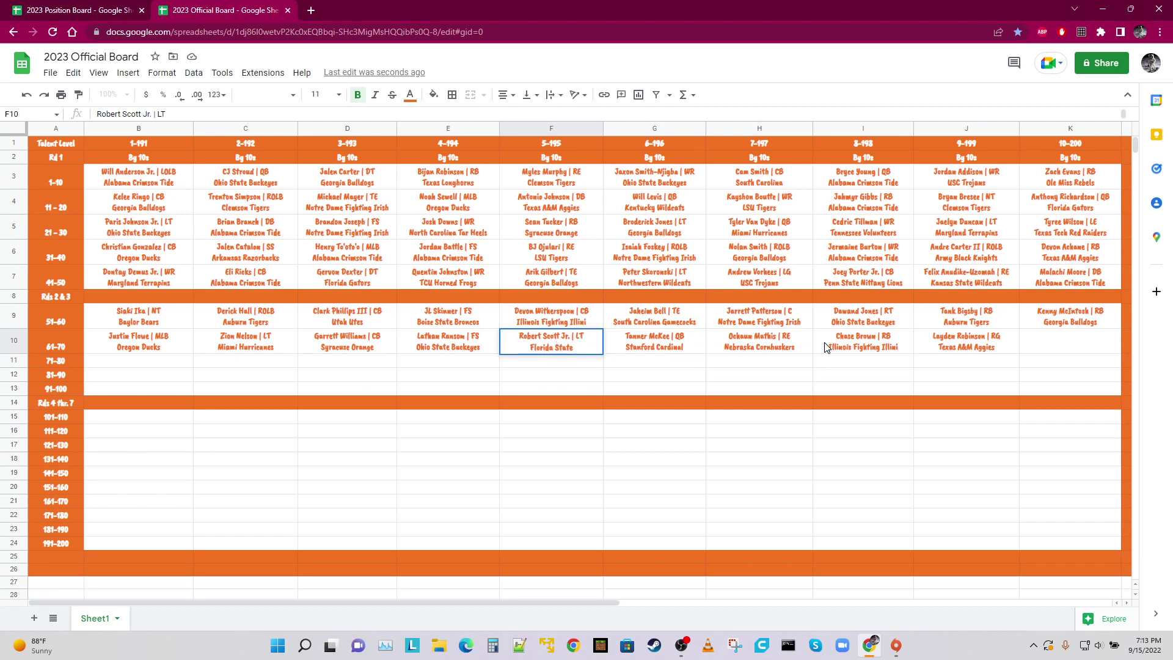
type(" Seminoles")
left_click(464, 286)
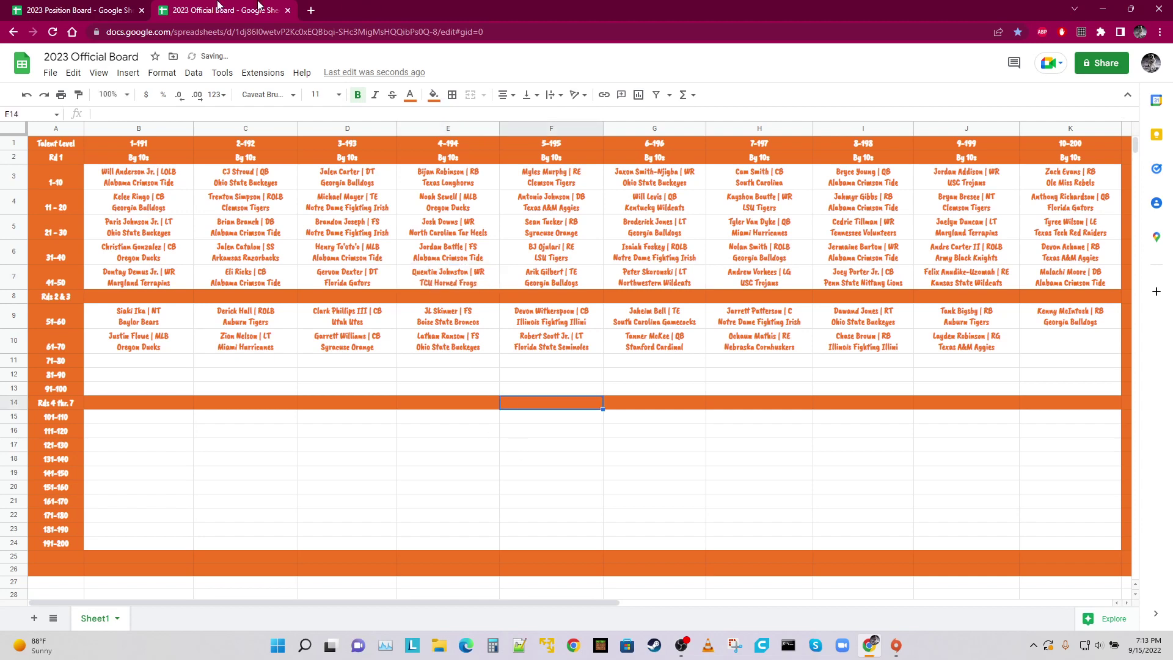
key("ctrl+shift+Tab")
In full screen, step through the Defensive Tackle column from L3, then the two Nose Tackles.
left_click_drag(449, 465, 450, 475)
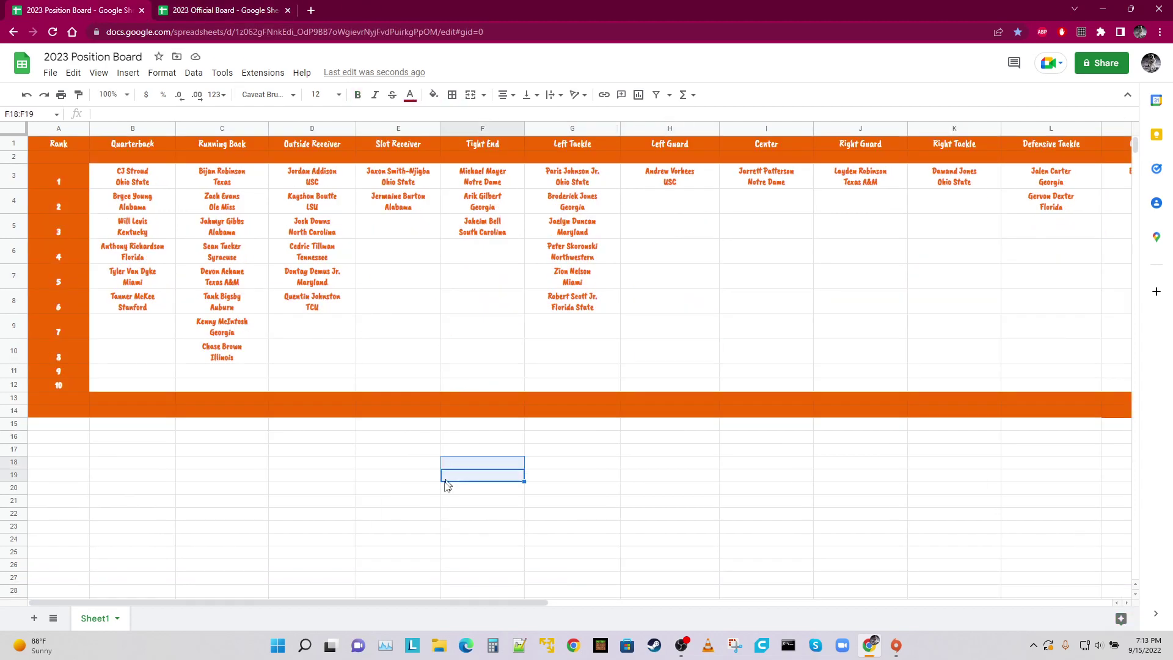
key("F11")
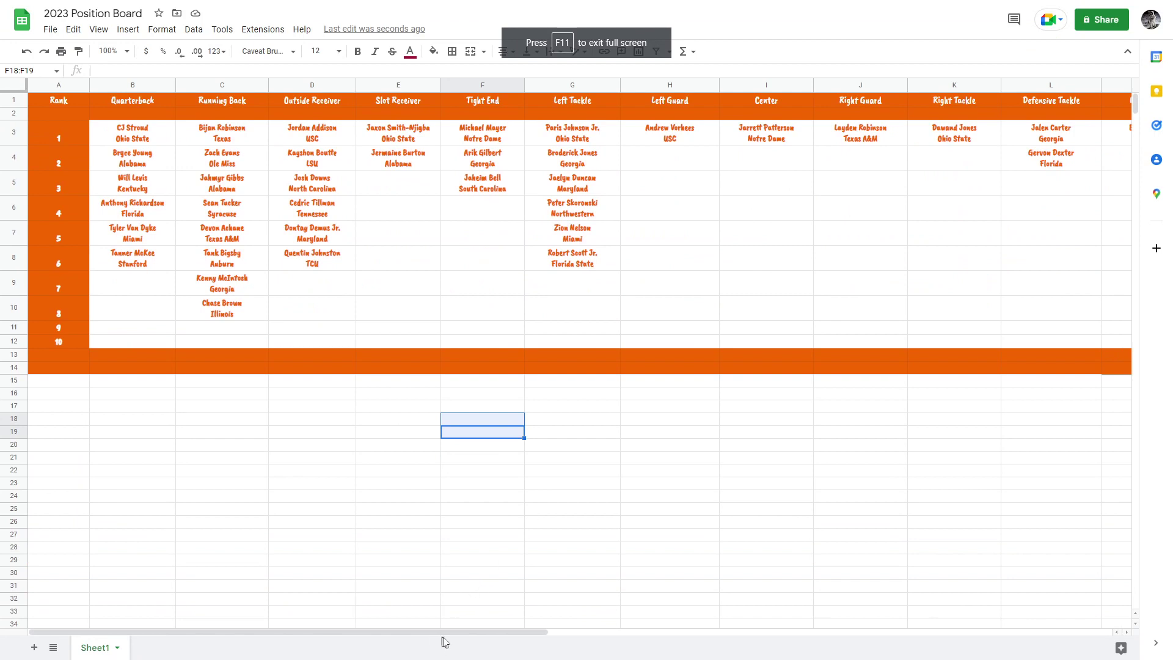
left_click(1051, 142)
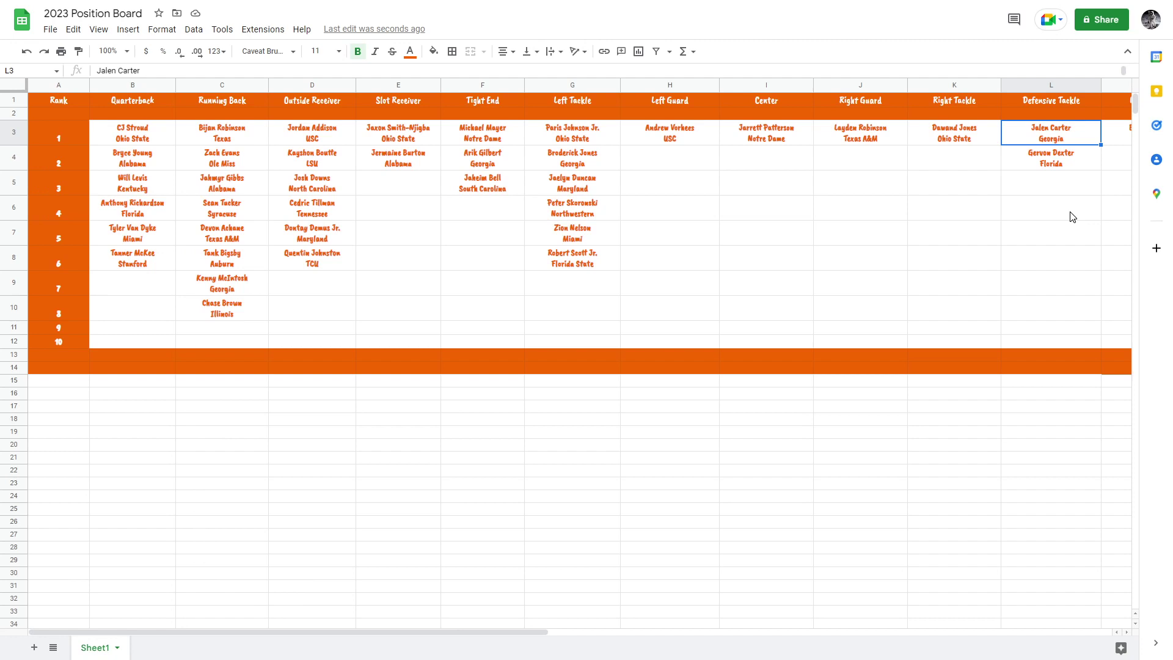
key("Down")
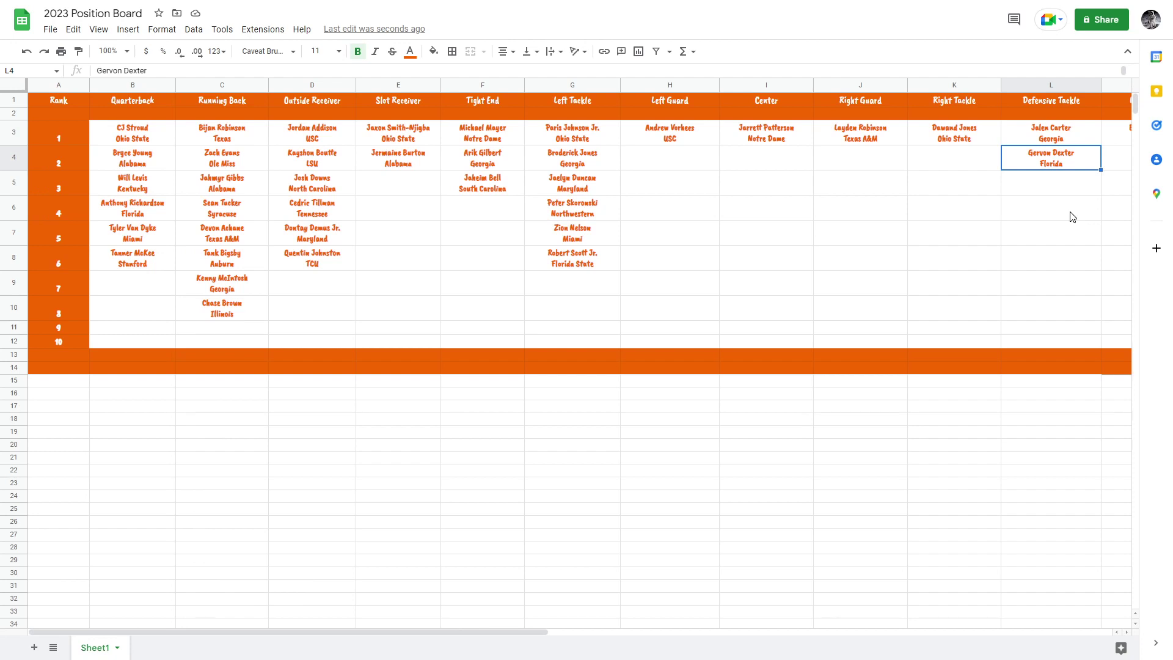
key("Right")
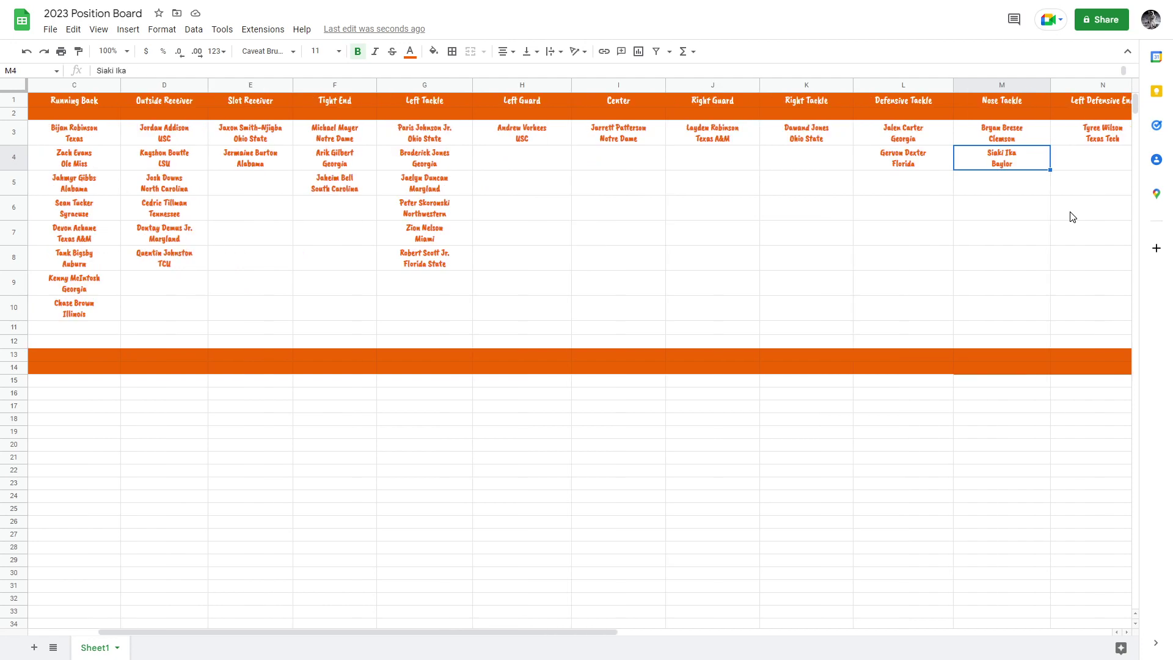
key("Up")
key("Down")
key("Up")
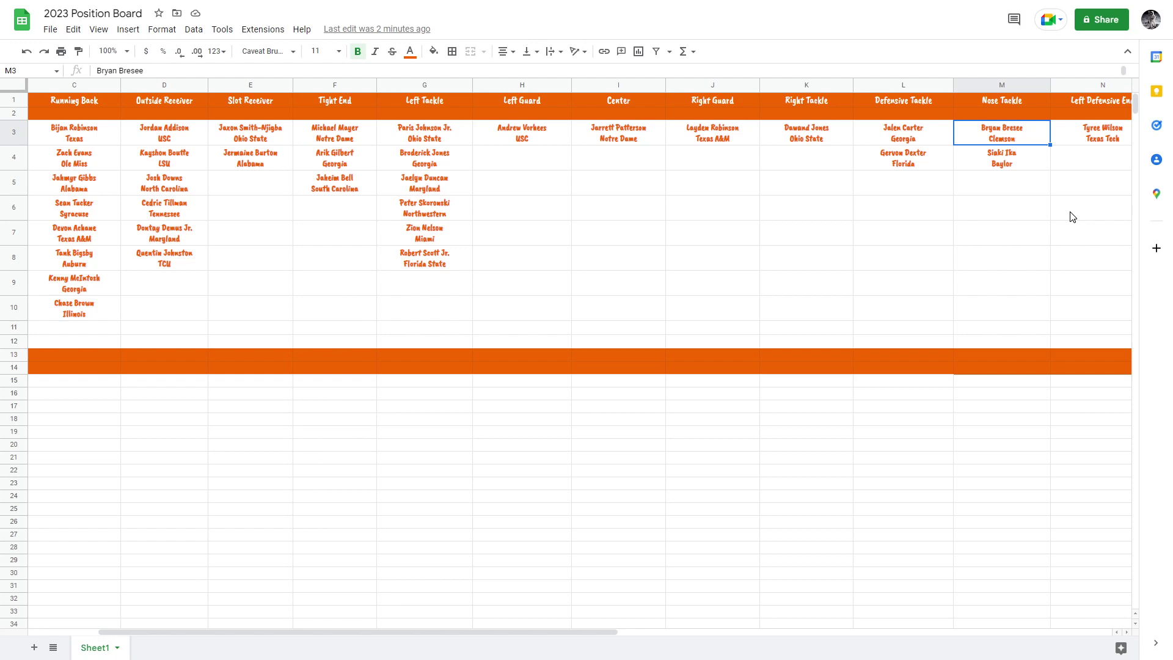
key("Down")
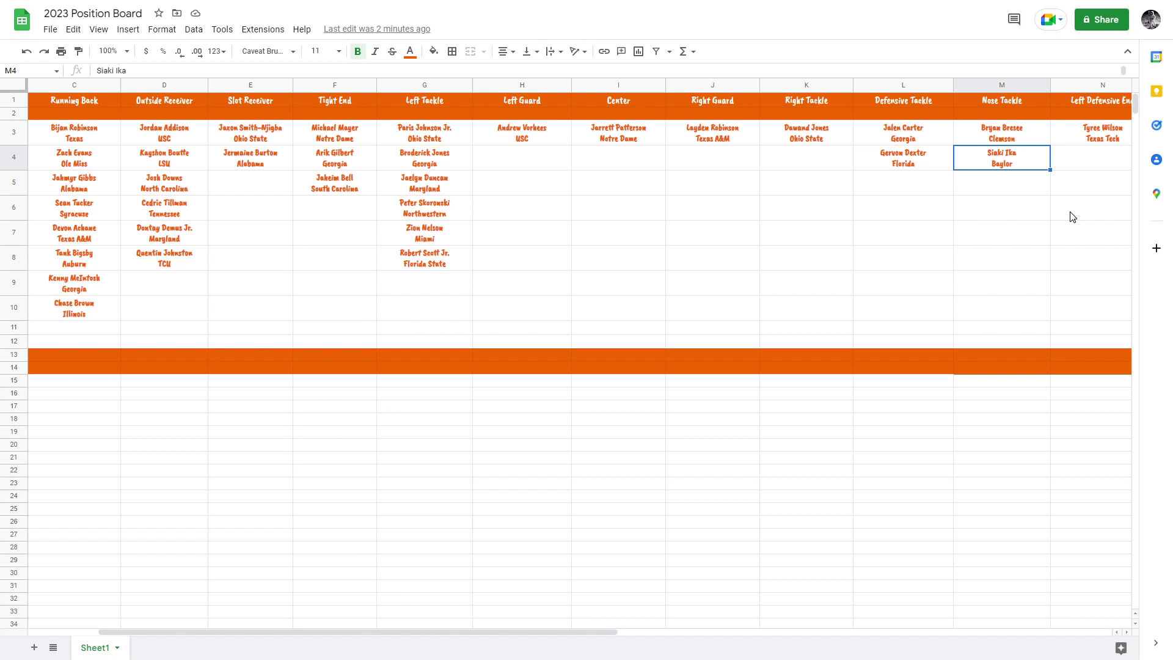
key("Up")
key("Right")
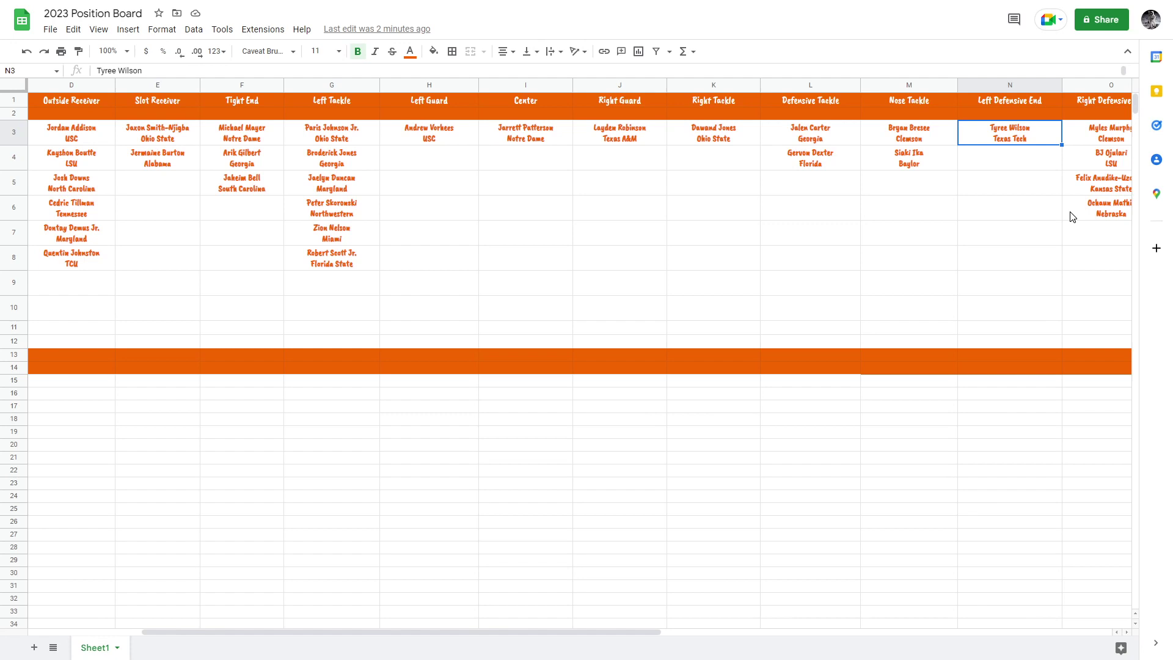
key("Right")
key("Down")
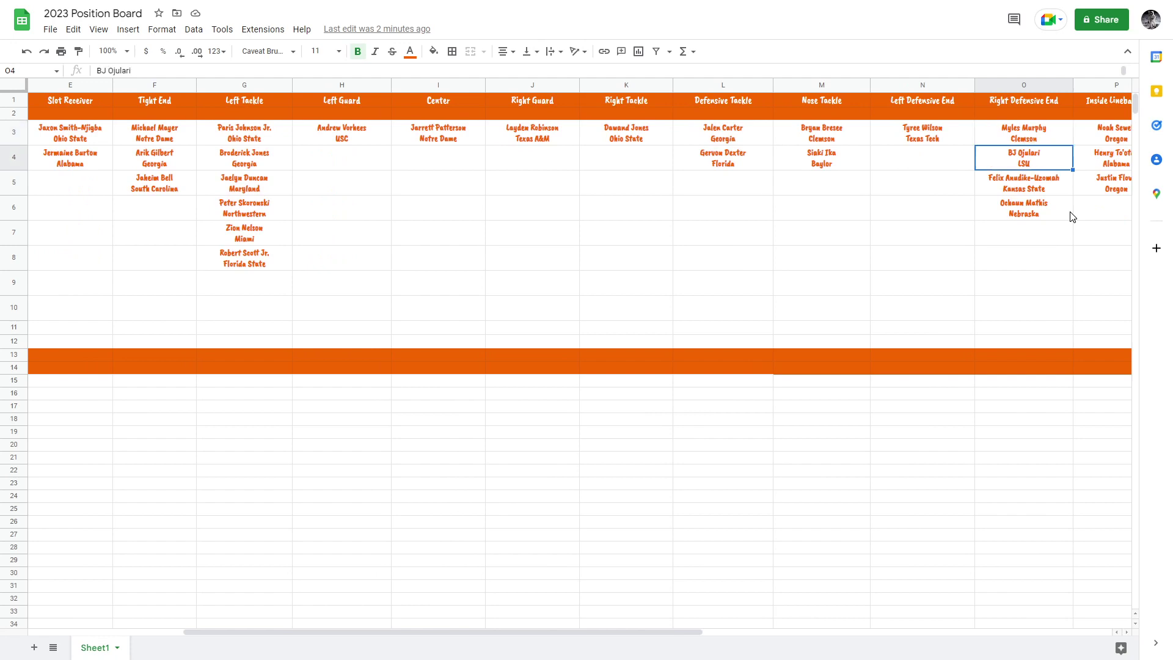
key("Down")
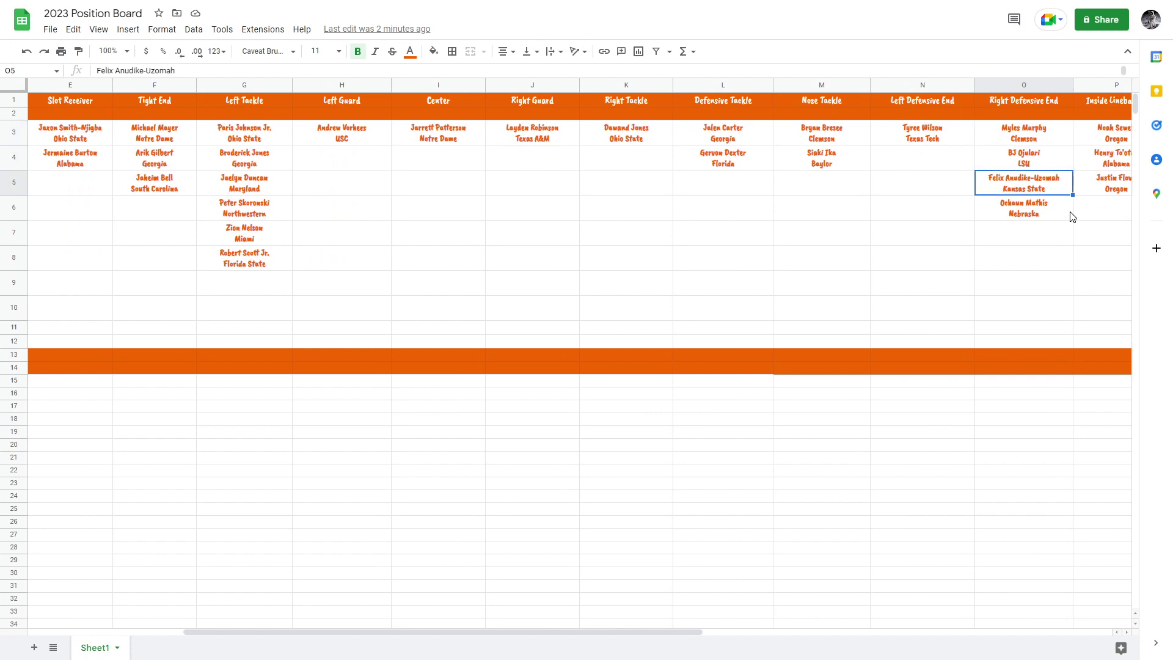
key("Down")
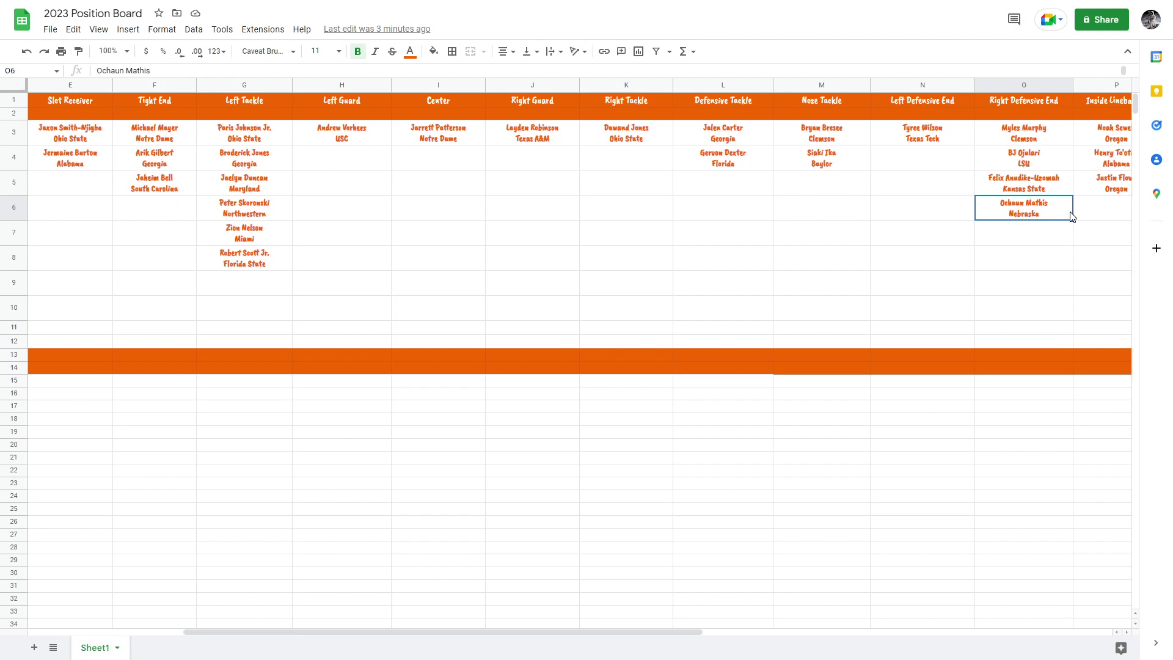
key("Up")
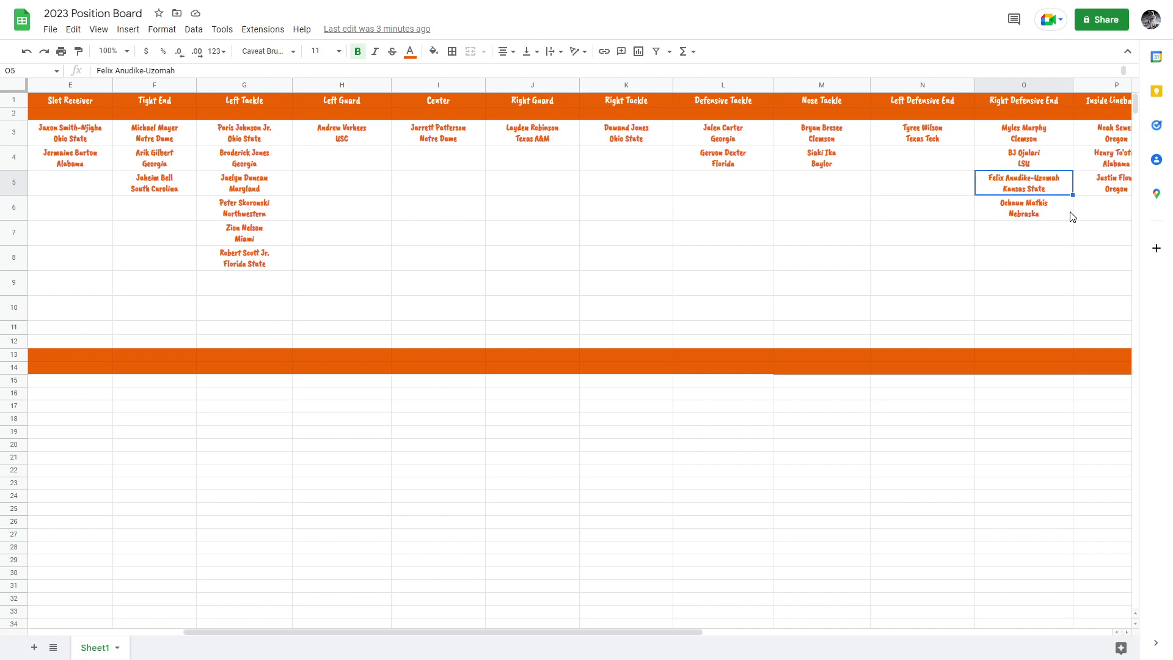
key("Up")
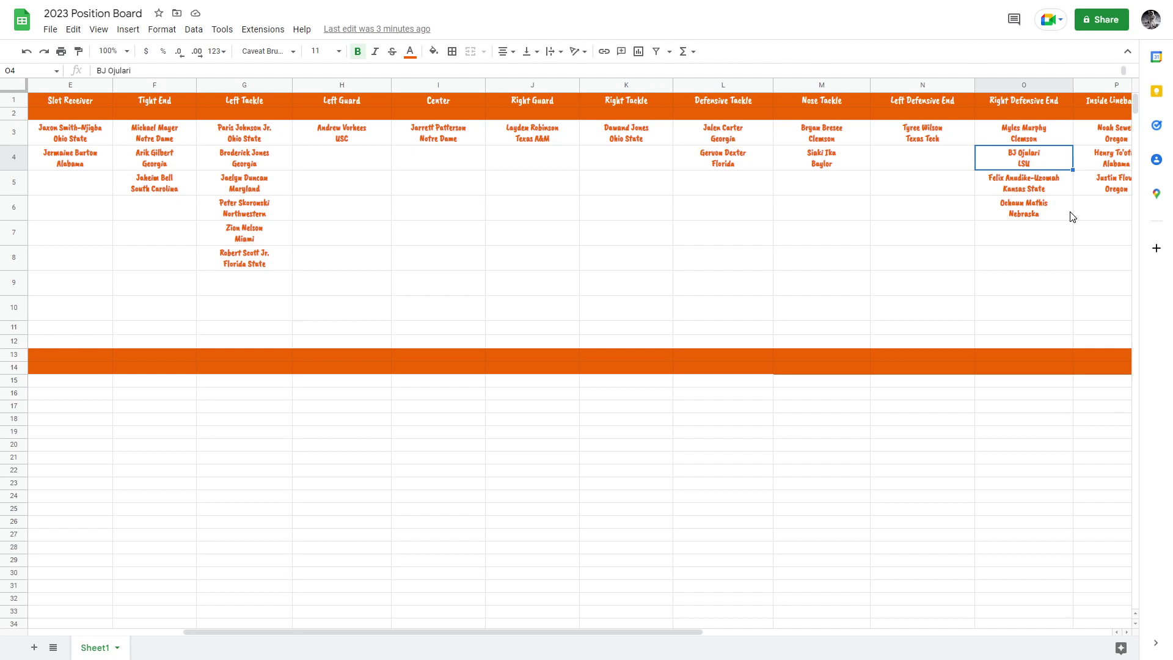
key("Up")
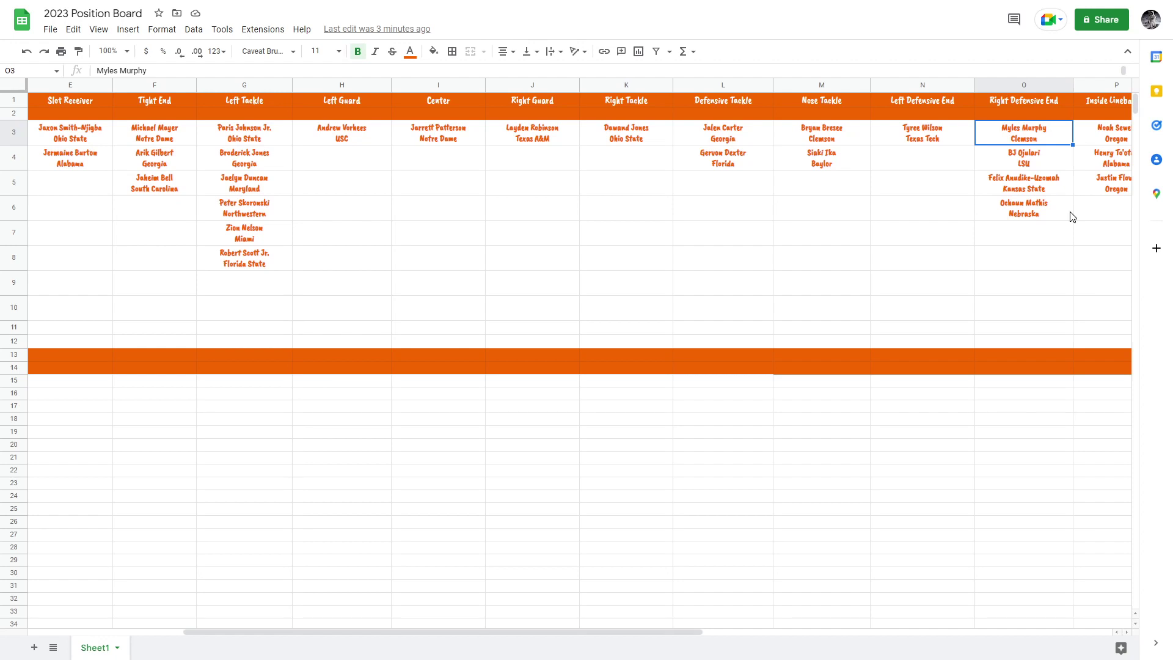
key("Right")
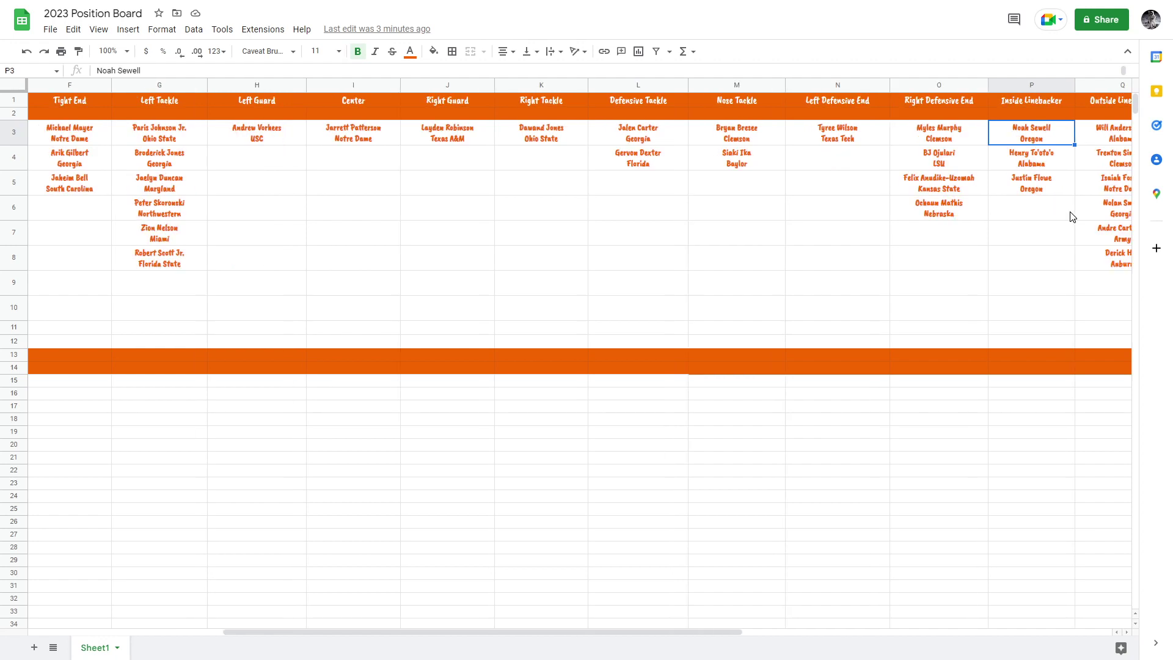
key("Down")
key("Up")
key("Down")
key("Up")
key("Down")
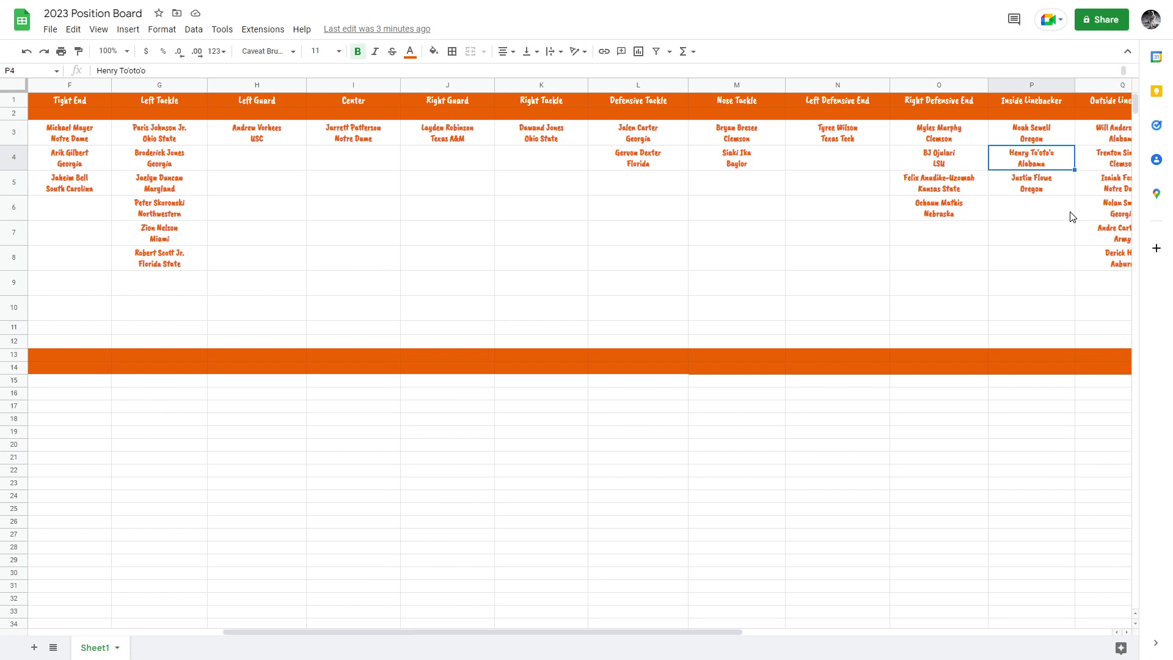
key("Down")
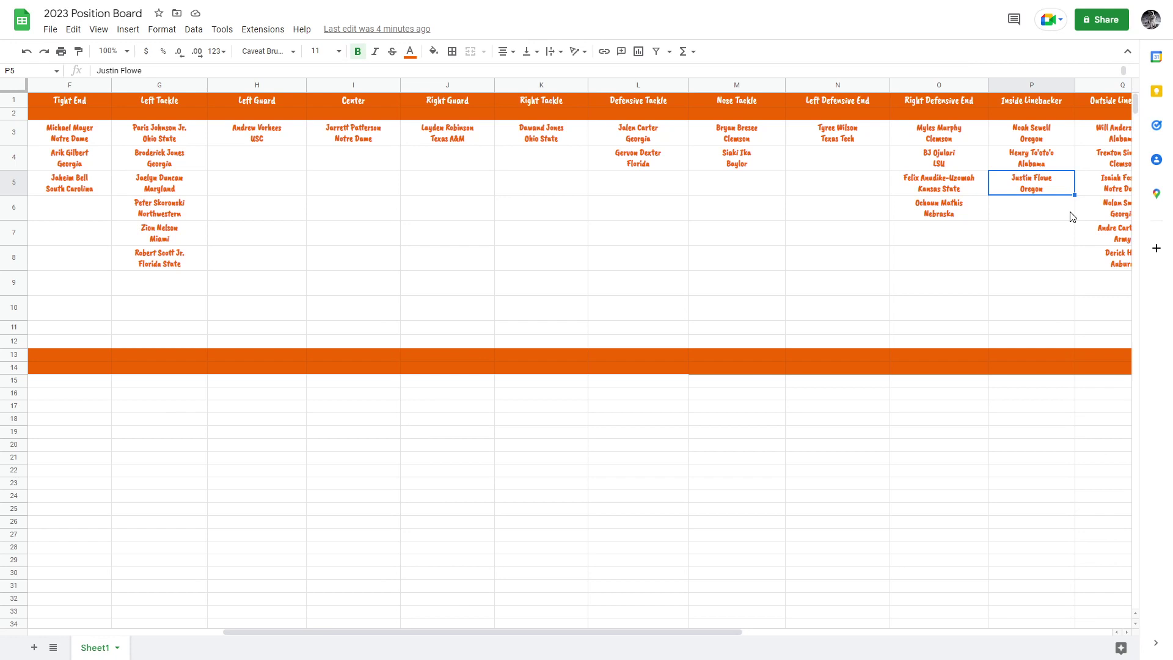
key("Up")
key("Up")
key("Down")
key("Down")
key("Up")
key("Up")
key("Right")
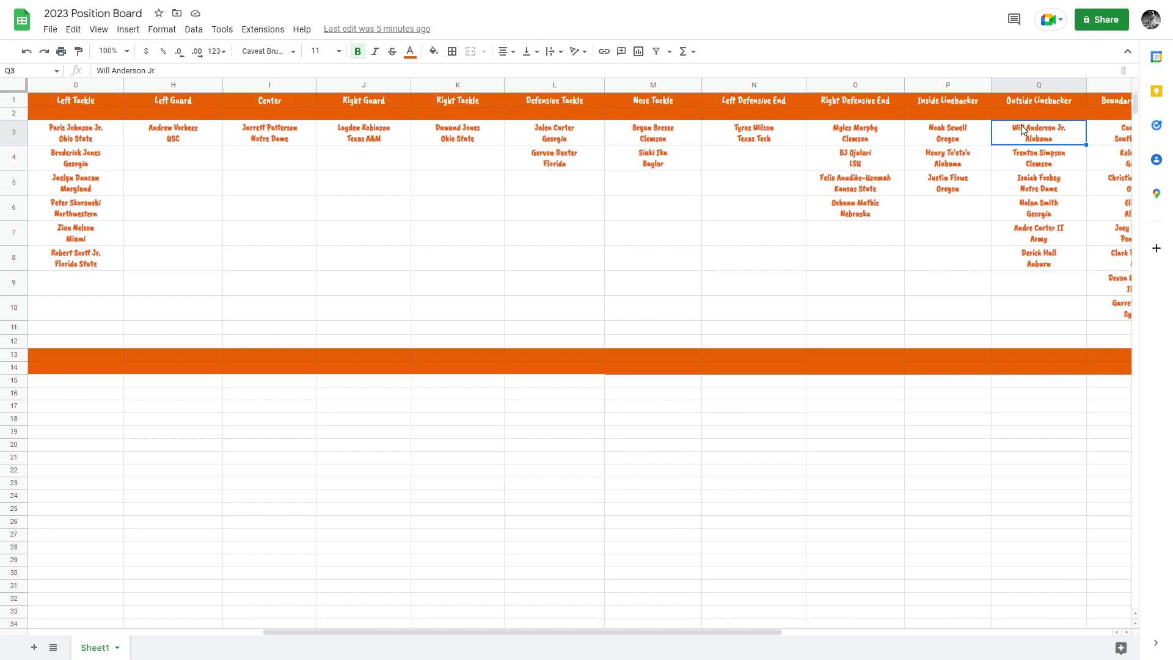
key("Down")
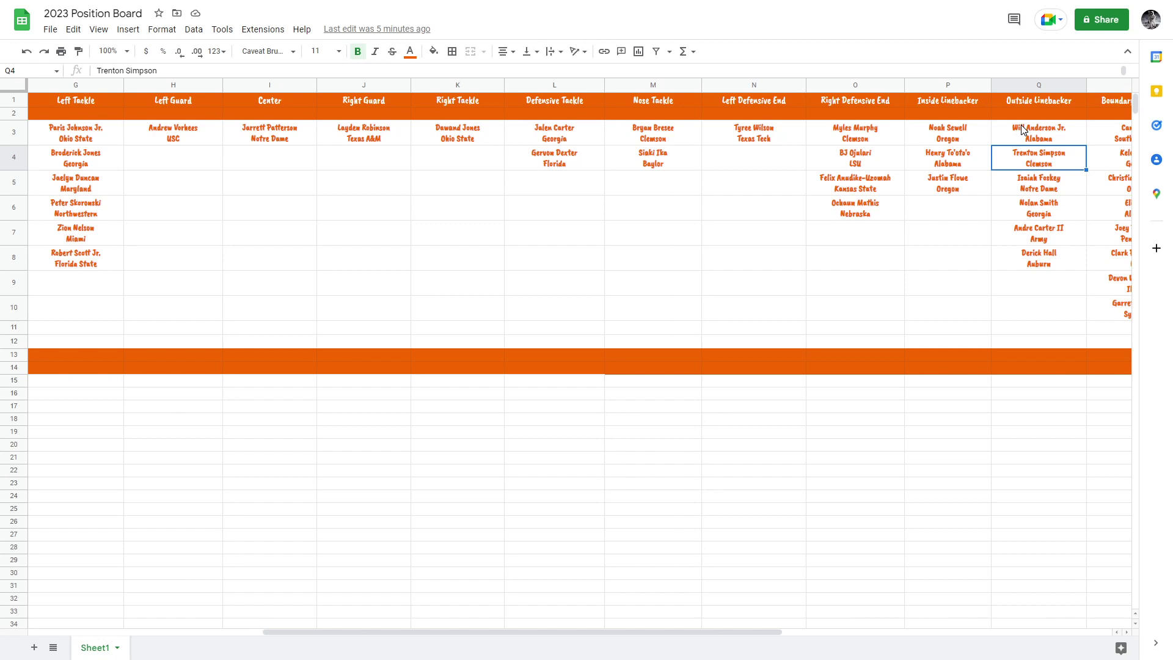
key("Down")
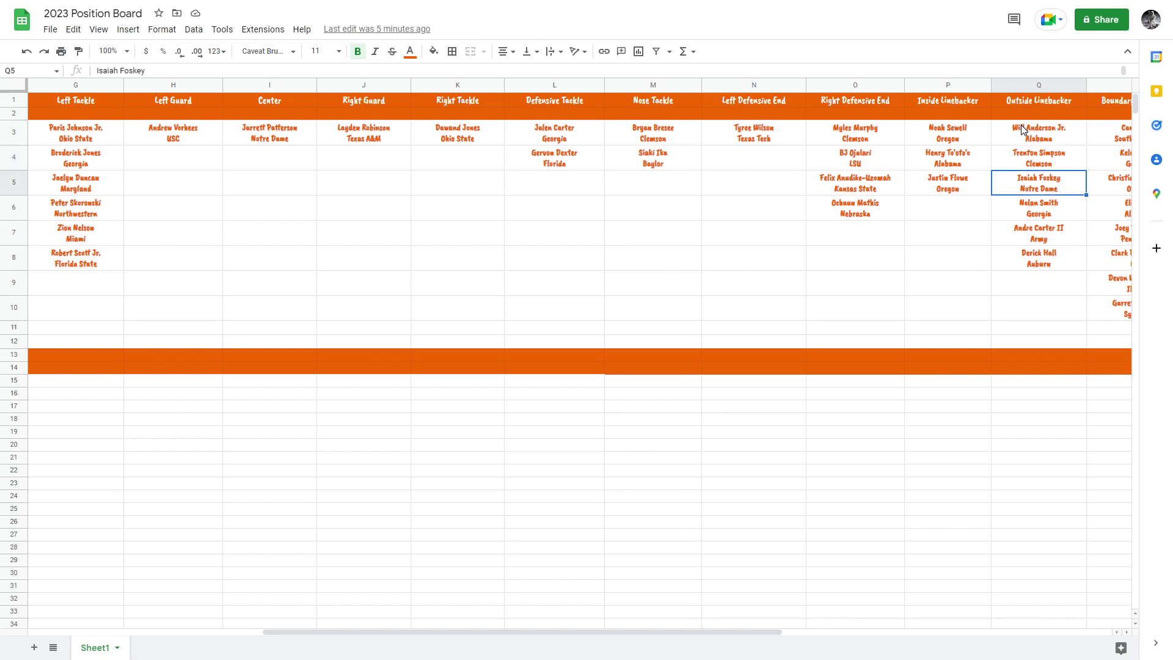
key("Up")
key("Down")
key("Down")
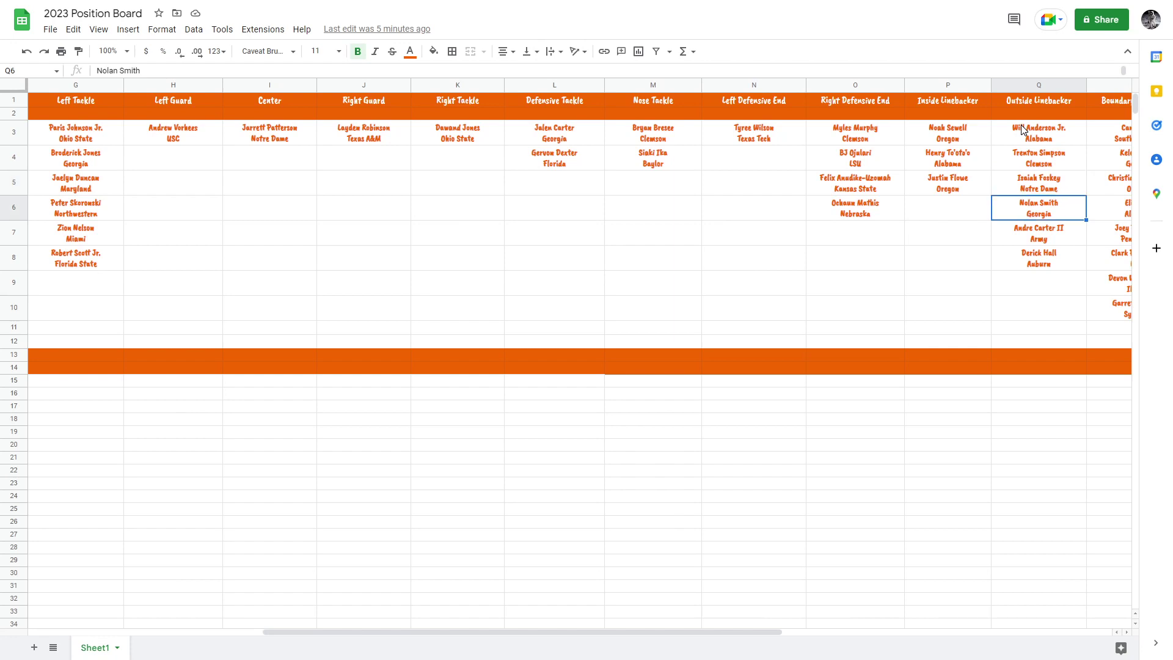
key("Up")
key("Down")
key("Up")
key("Down")
key("Up")
key("Down")
key("Down")
key("Up")
key("Up")
key("Down")
key("Down")
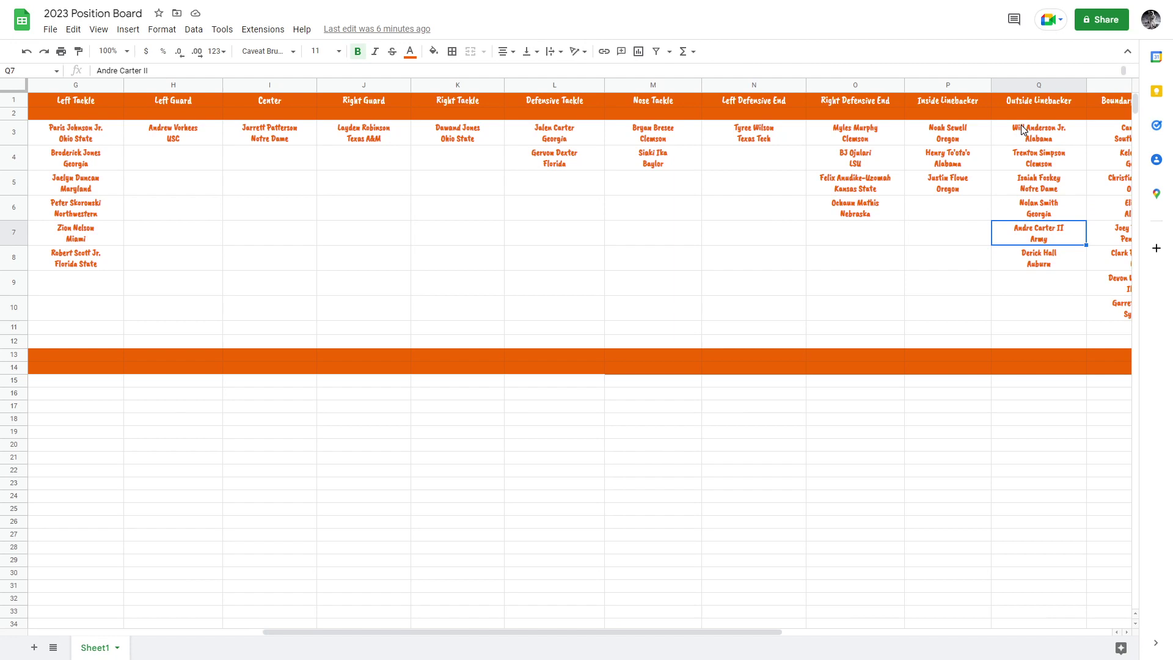
key("Down")
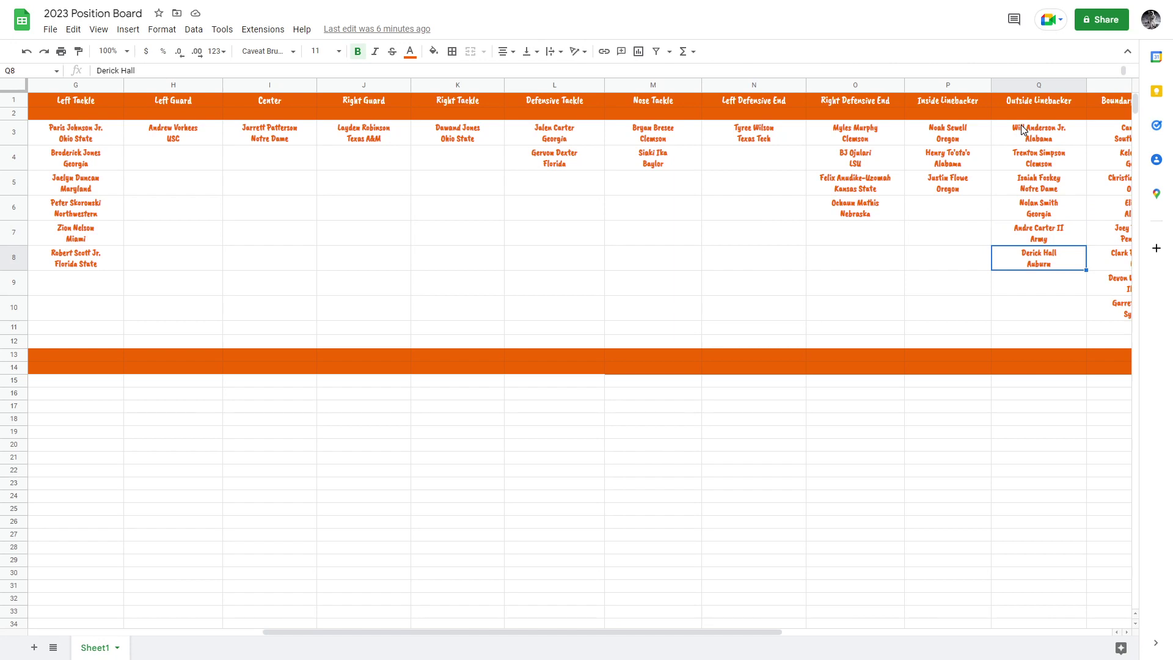
key("Up")
key("Up")
key("Up")
key("Up")
key("Up")
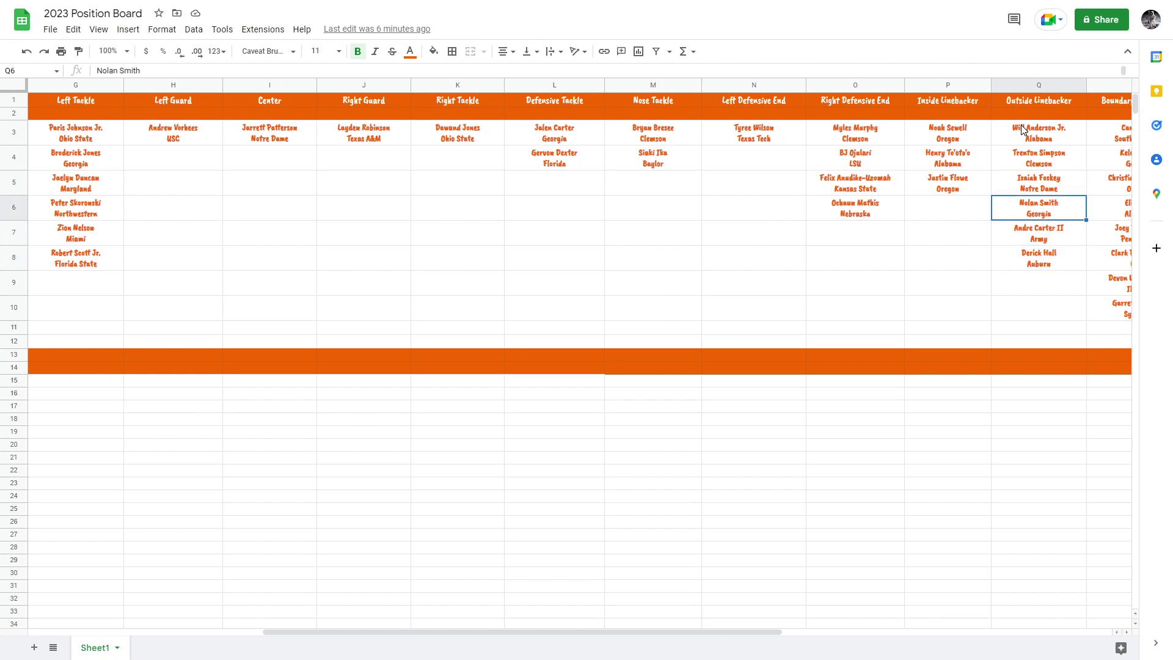
key("Right")
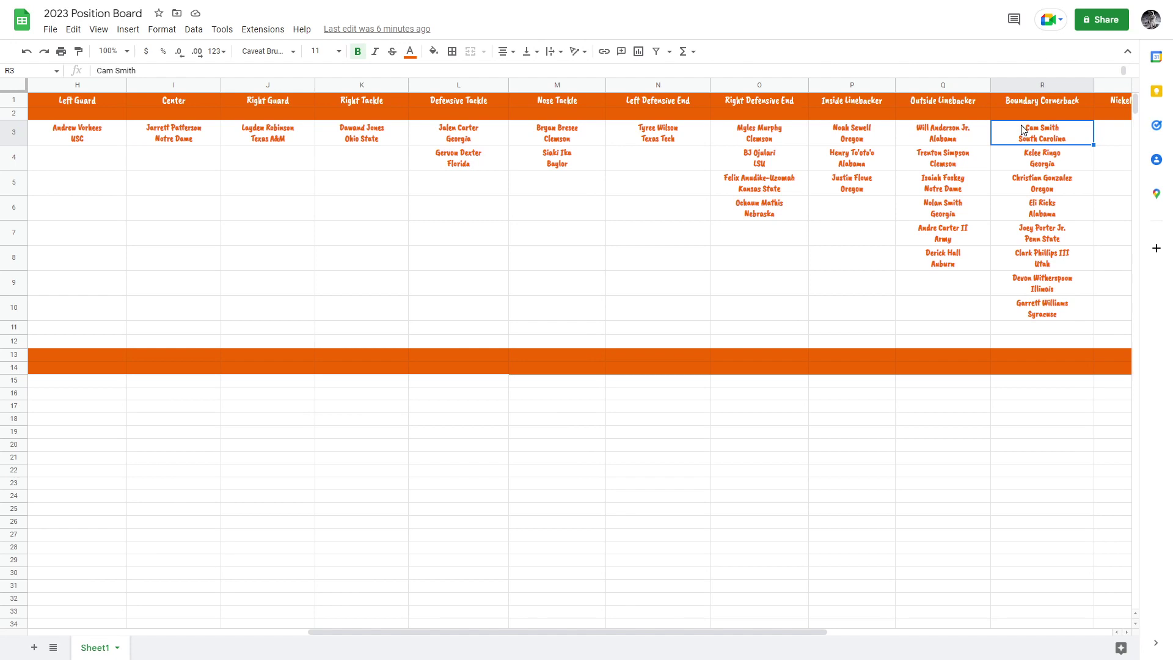
key("Down")
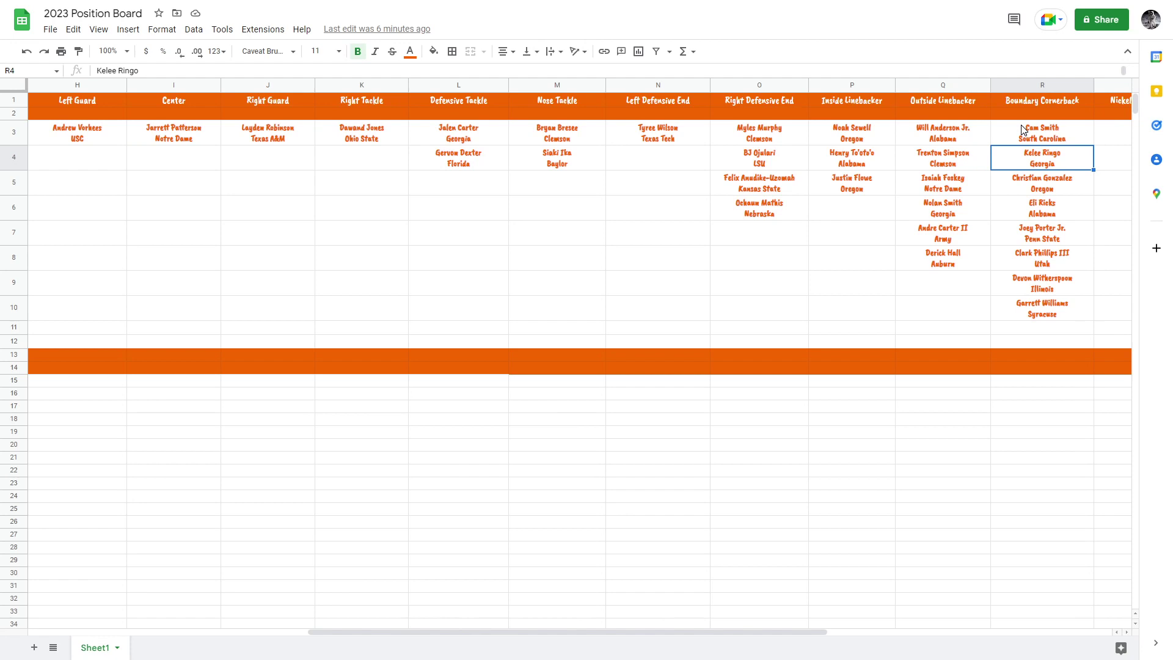
left_click(1024, 129)
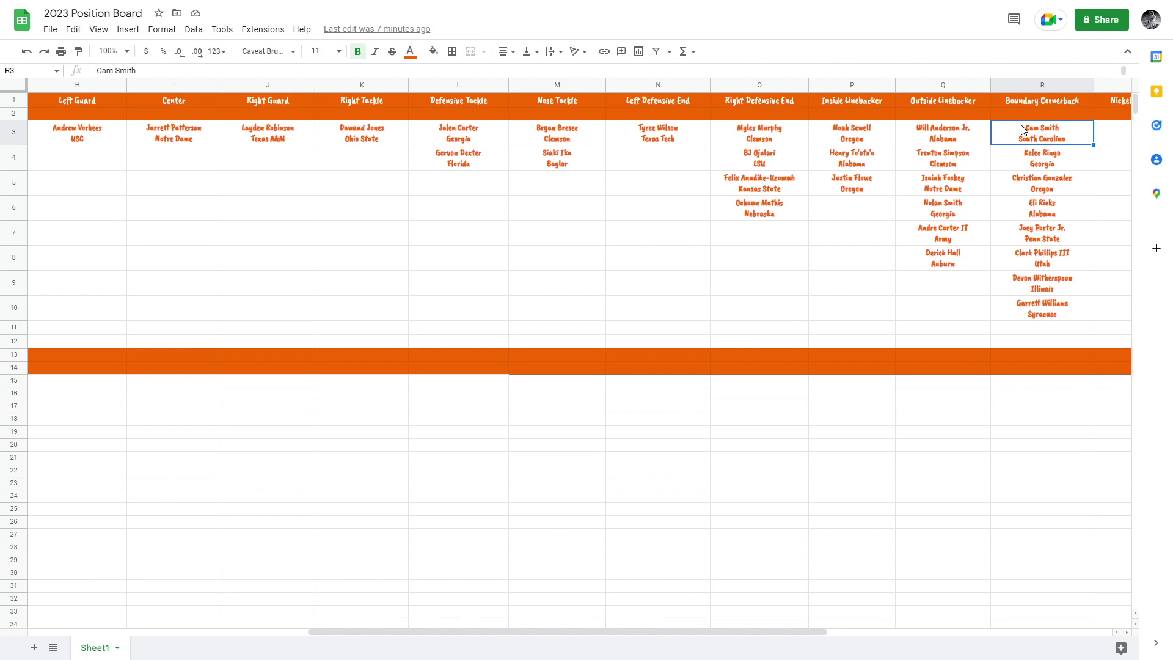
key("Down")
key("Down")
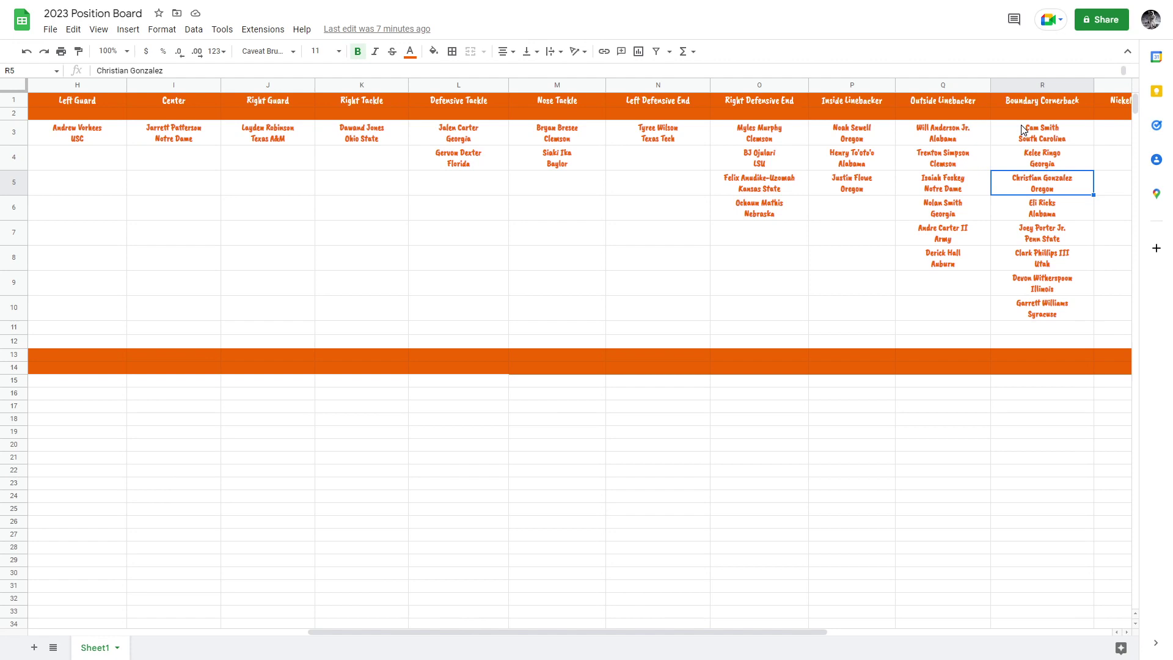
key("Down")
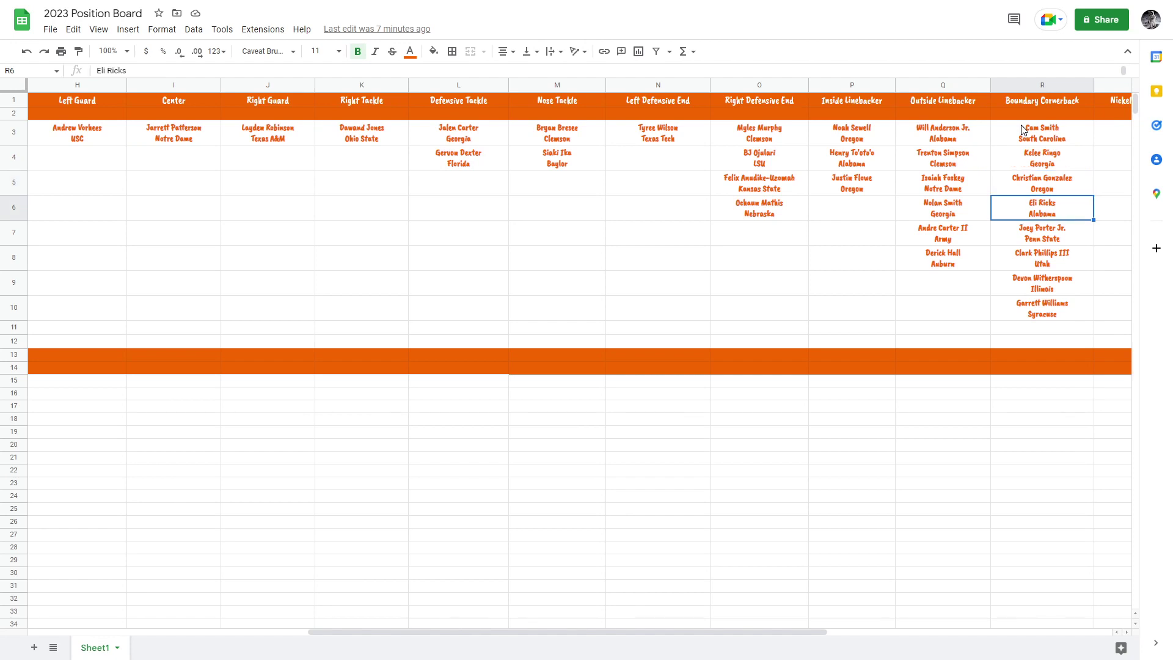
key("Down")
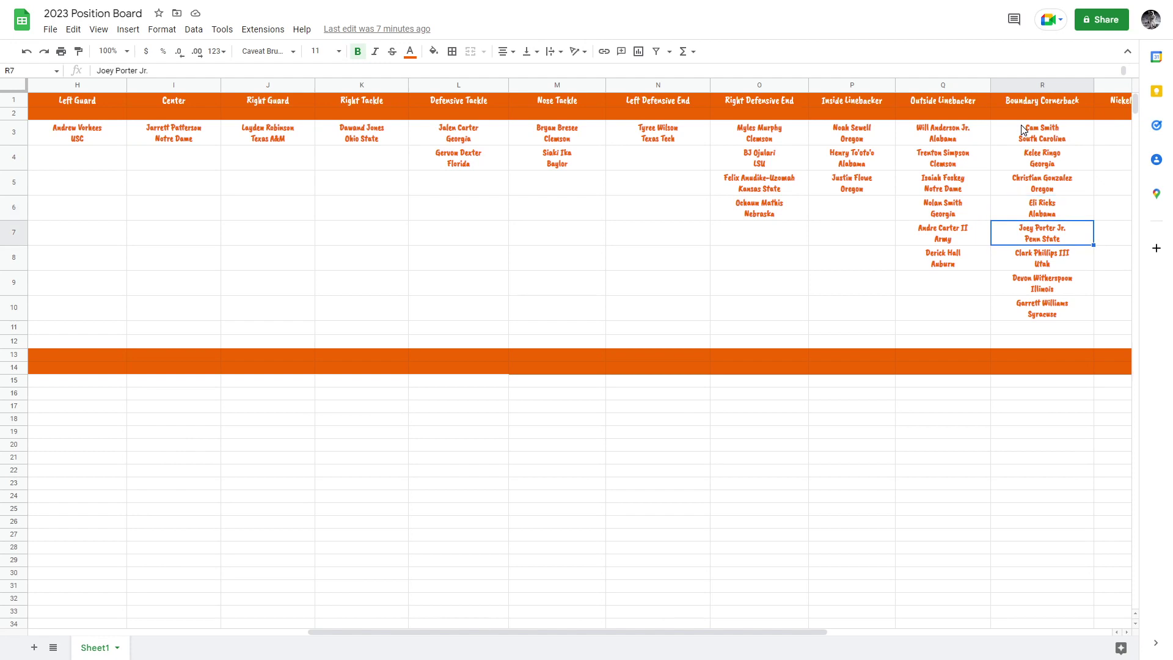
key("Down")
key("Down")
key("Up")
key("Up")
key("Down")
key("Down")
key("Down")
key("Up")
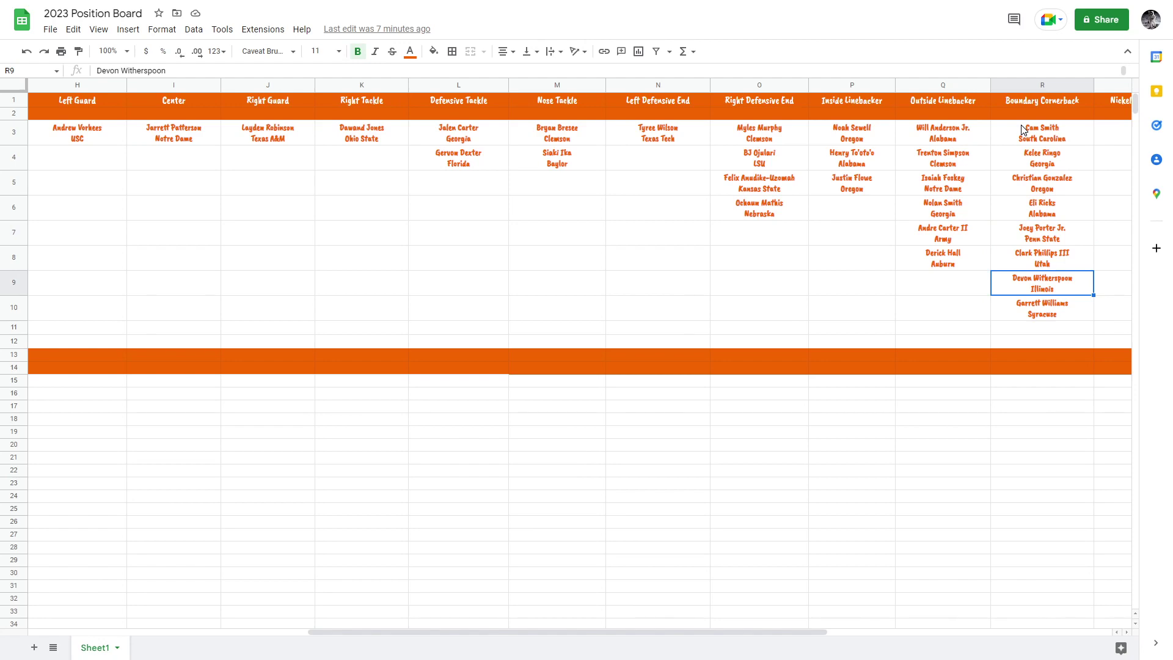
key("Left")
key("Left")
key("Left")
key("Left")
key("Left")
key("Left")
key("Left")
key("Left")
key("Left")
key("Left")
key("Left")
key("Left")
key("Left")
key("Left")
key("Left")
key("Left")
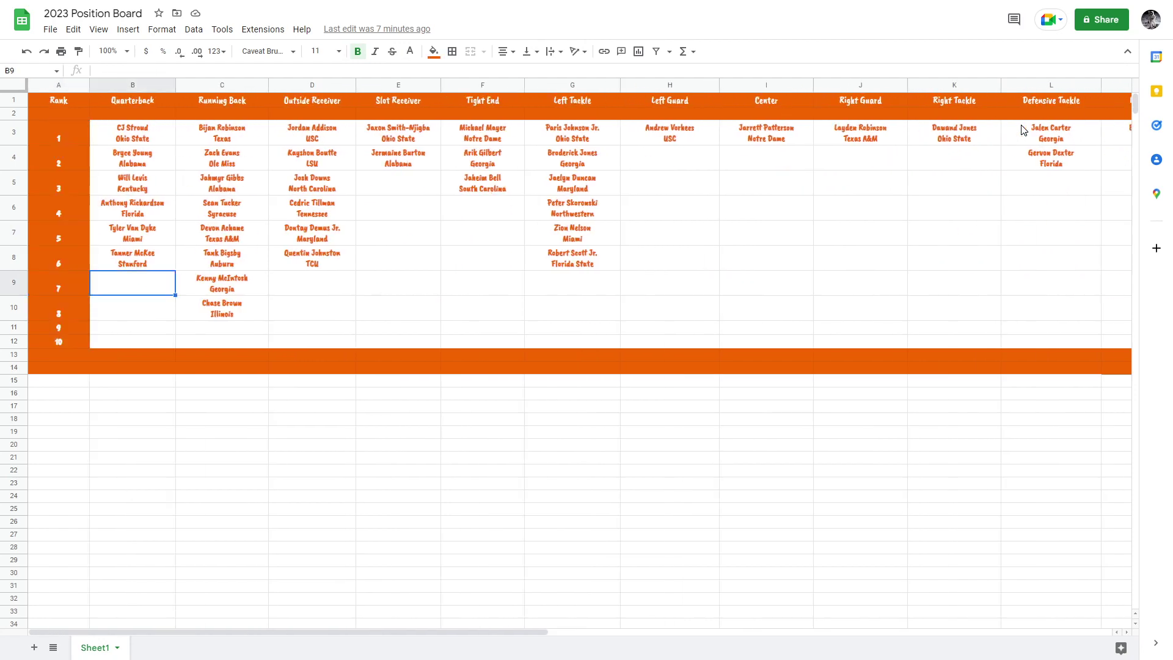
key("Right")
key("Down")
key("Up")
key("Up")
key("Right")
key("Right")
key("Right")
key("Right")
key("Right")
key("Right")
key("Right")
key("Right")
key("Right")
key("Right")
key("Right")
key("Right")
key("Right")
key("Right")
key("Right")
key("Right")
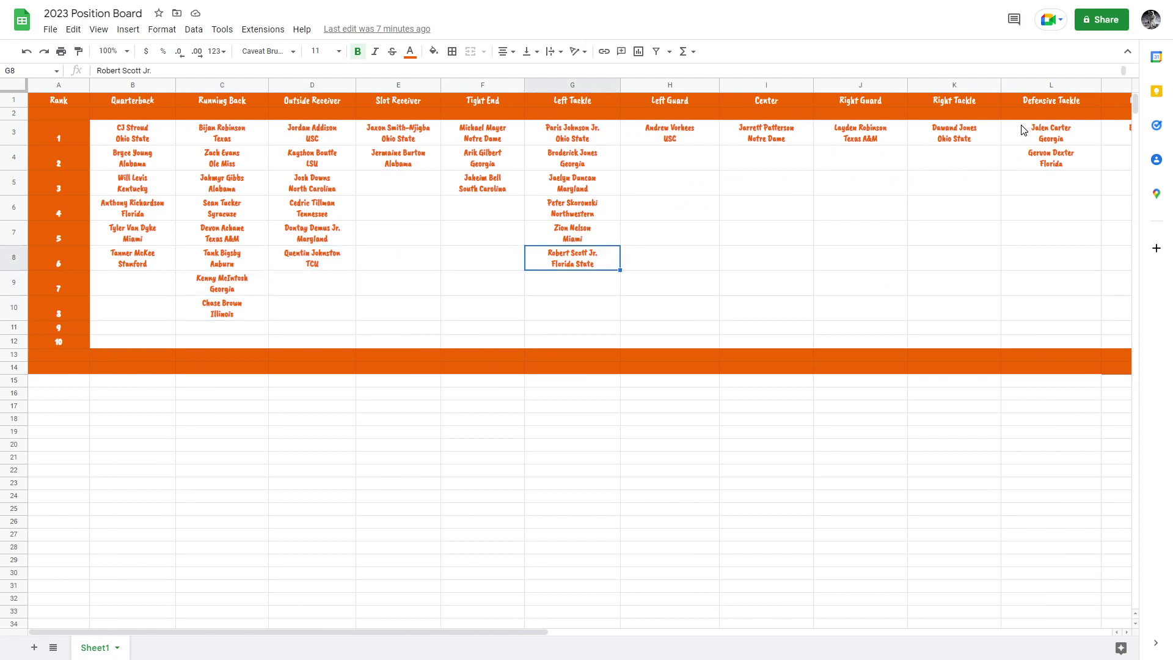
key("Left")
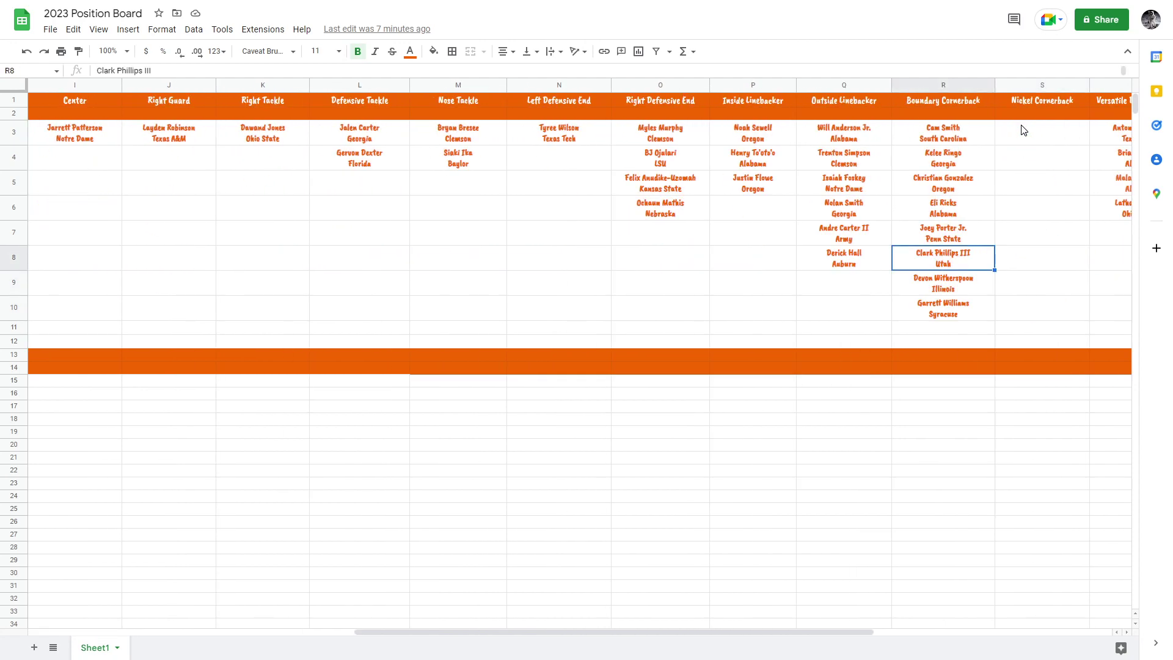
key("Down")
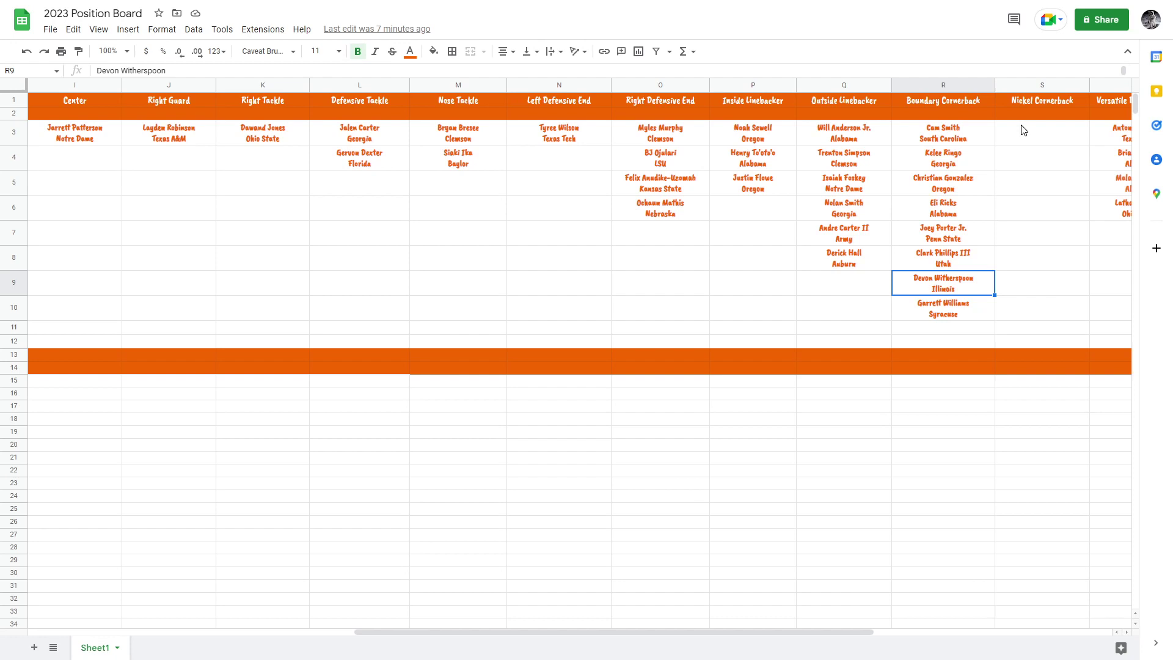
key("Right")
key("Up")
key("Up")
key("Up")
key("Up")
key("Up")
key("Right")
key("Up")
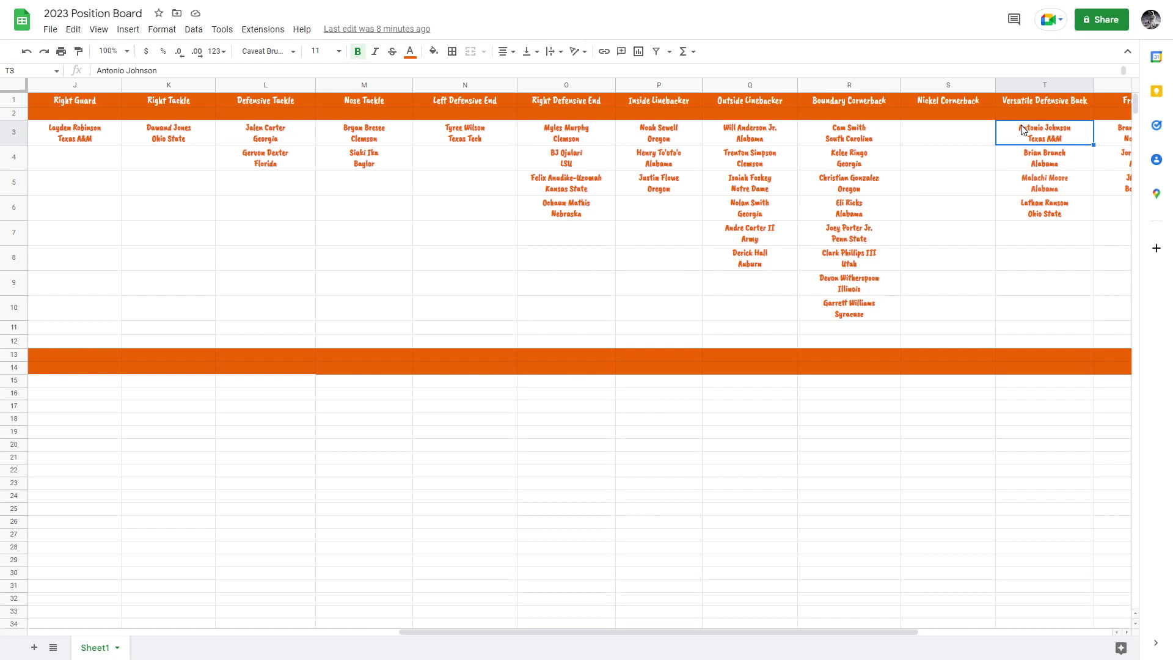
key("Down")
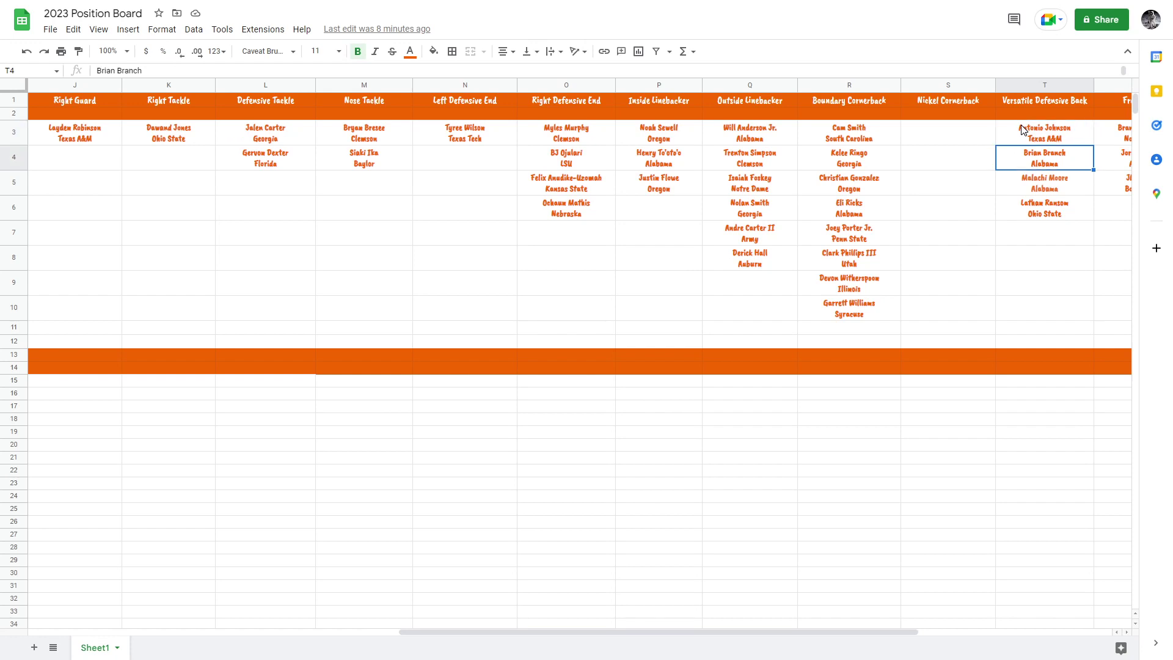
key("Down")
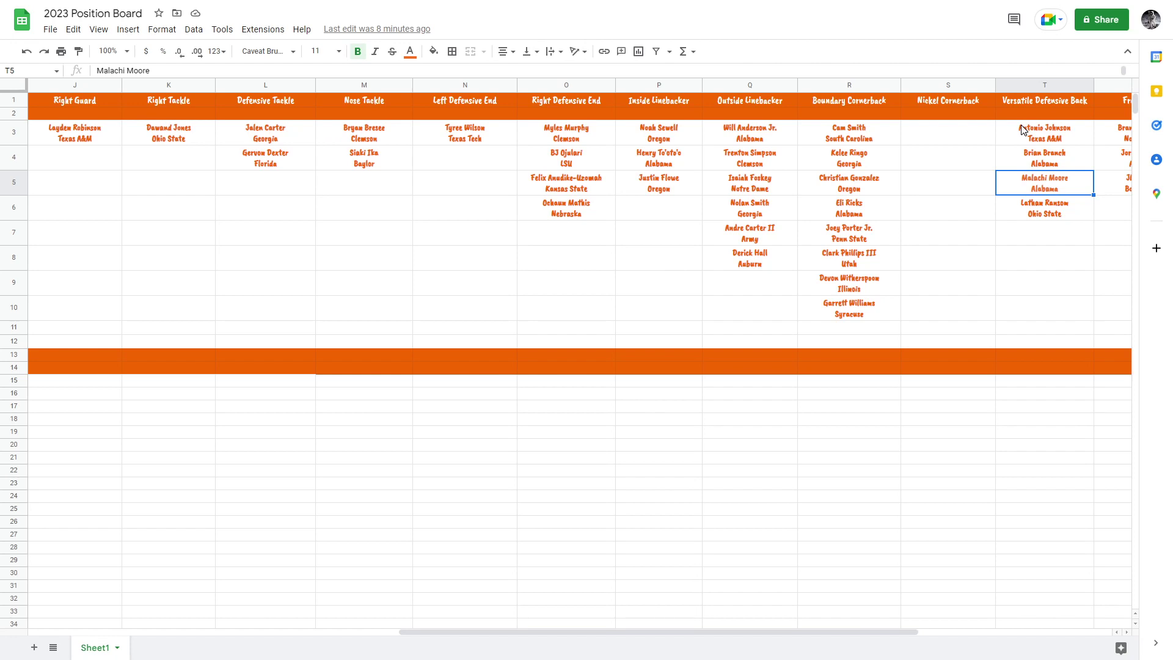
key("Down")
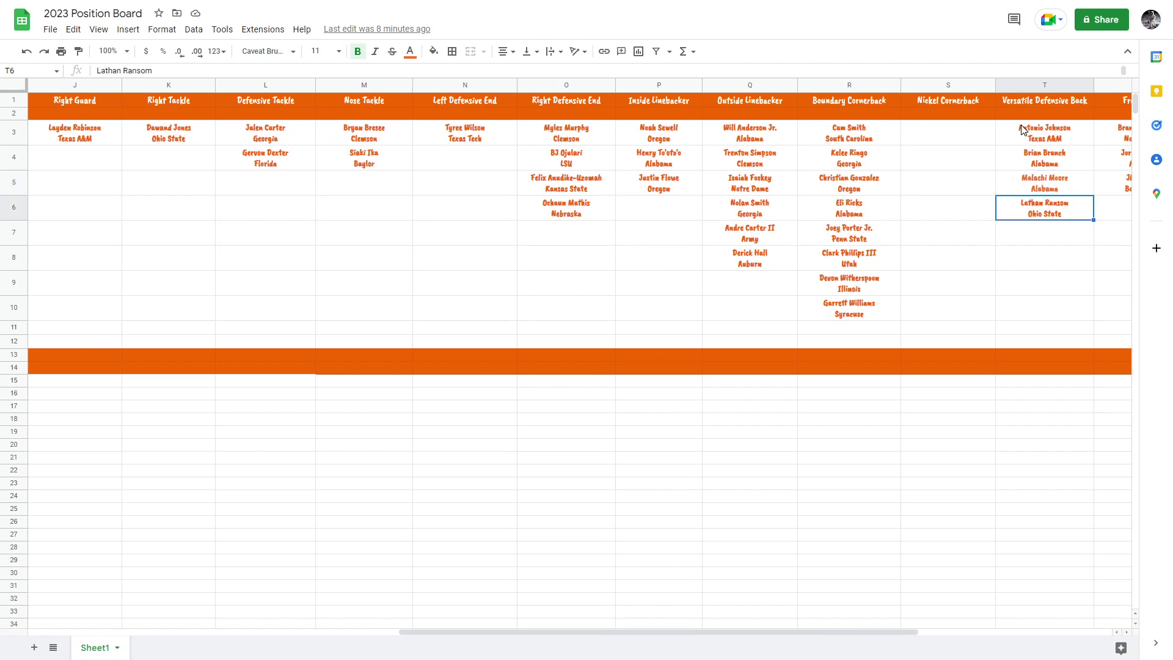
Cut the Ohio State prospect from T6 and paste it into the empty Free Safety slot U6.
key("Right")
key("Up")
key("Left")
key("Down")
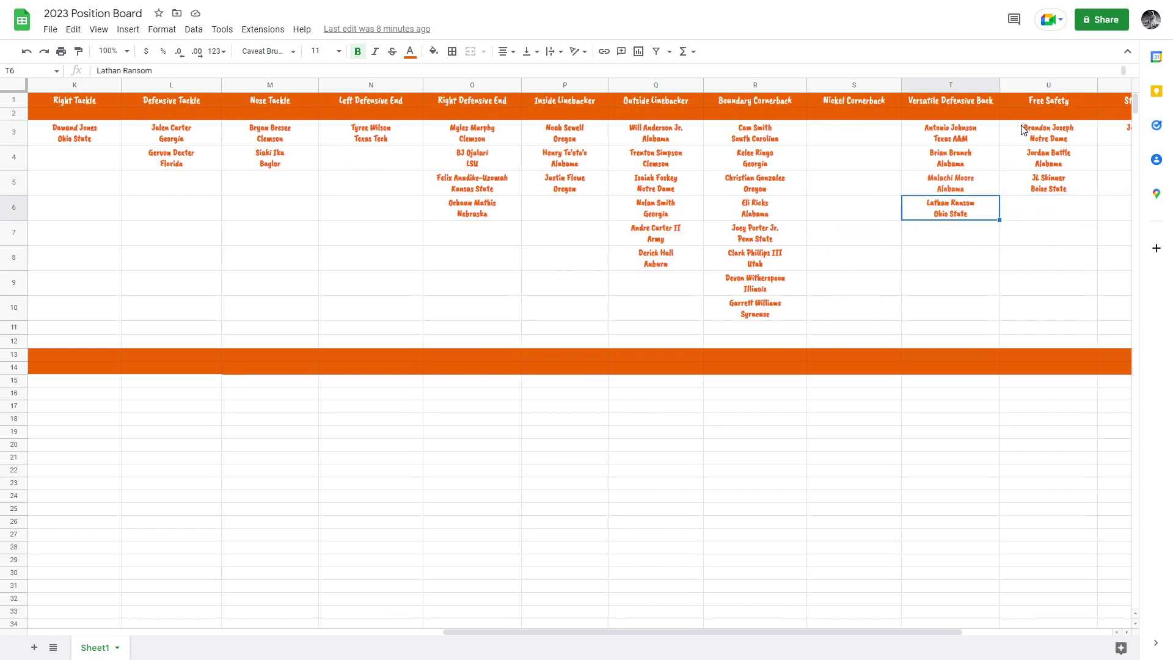
key("ctrl+c")
key("BackSpace")
key("Right")
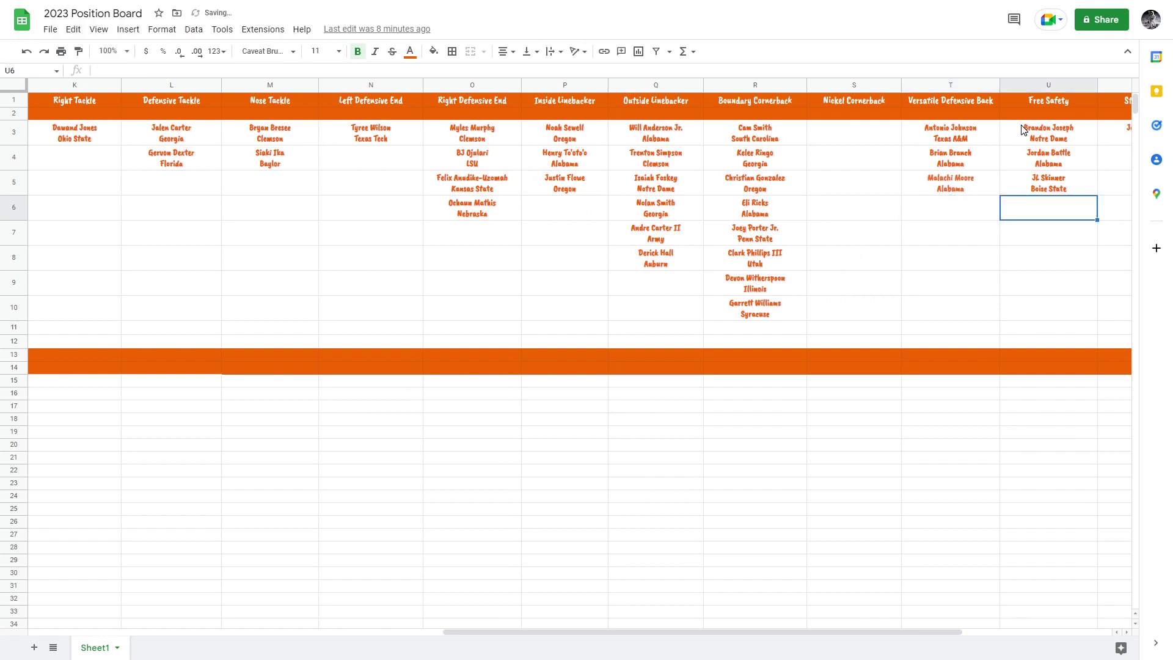
key("ctrl+v")
Review the Free Safety column from the fourth entry up to its top prospect.
key("Up")
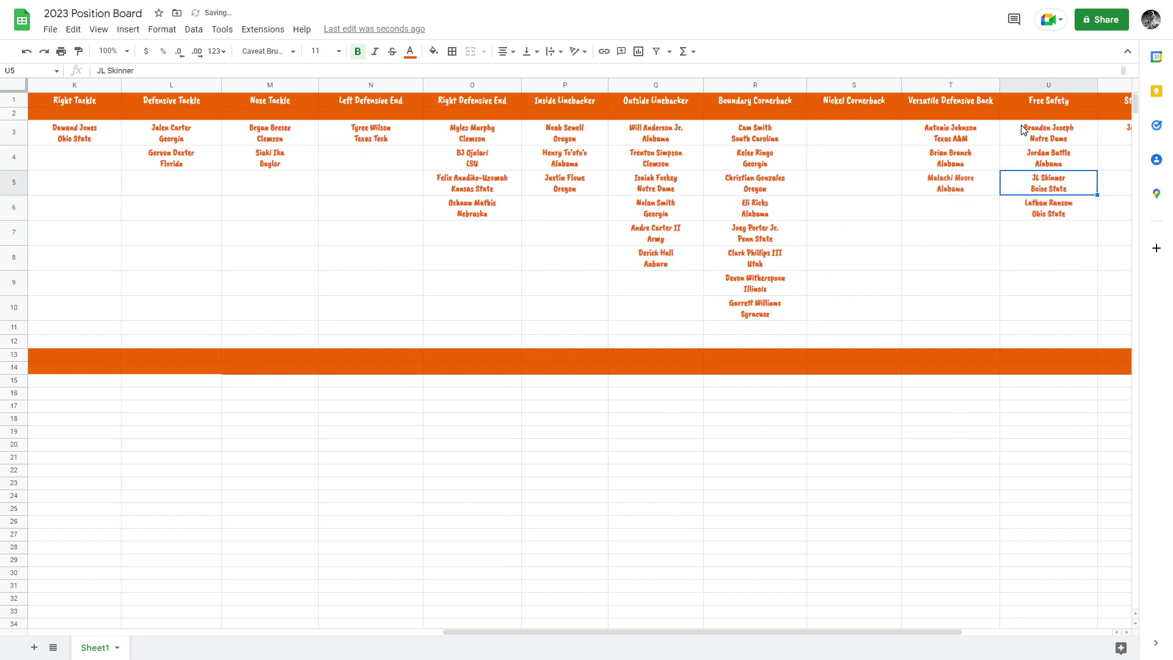
key("Up")
key("Down")
key("Up")
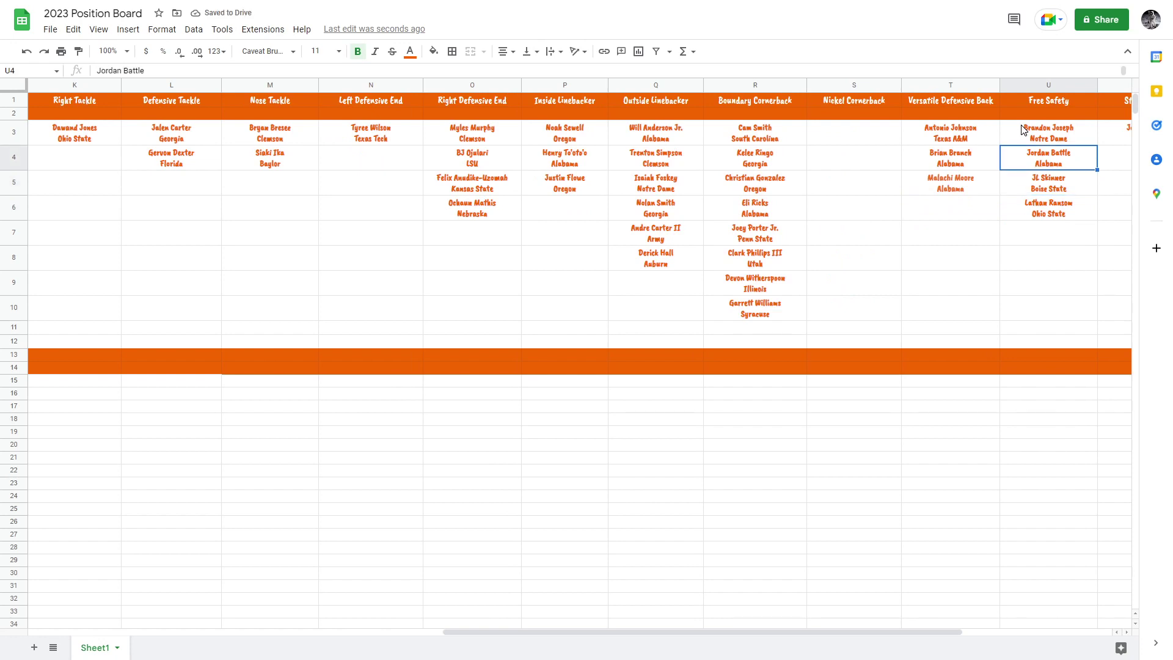
key("Up")
key("Left")
key("Right")
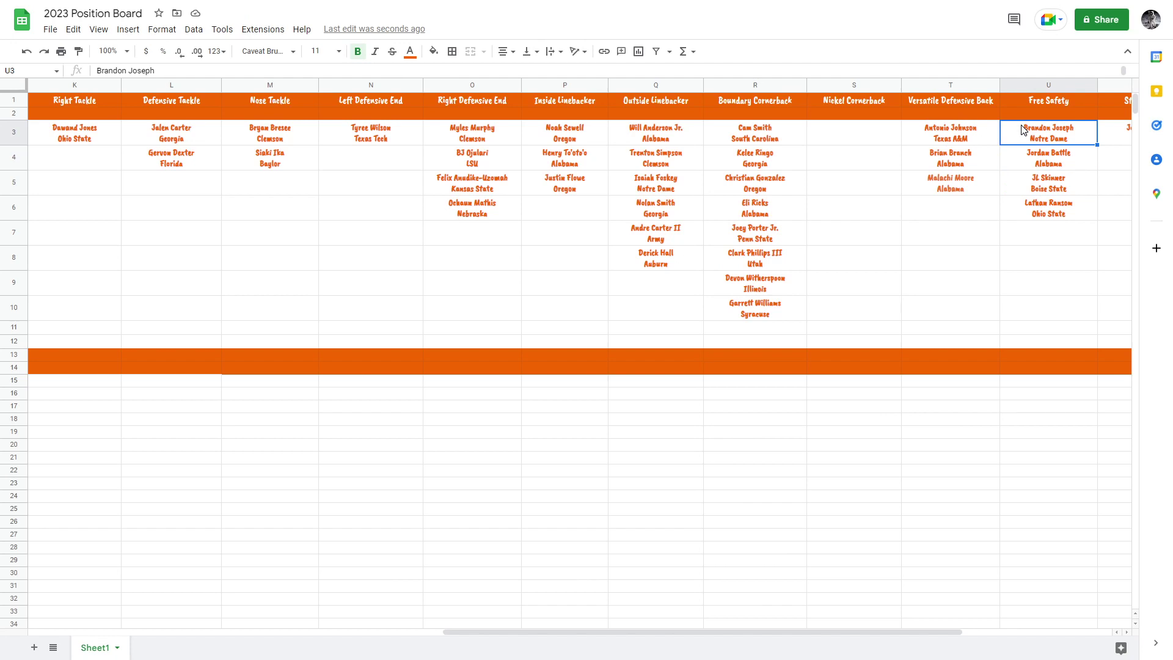
key("Right")
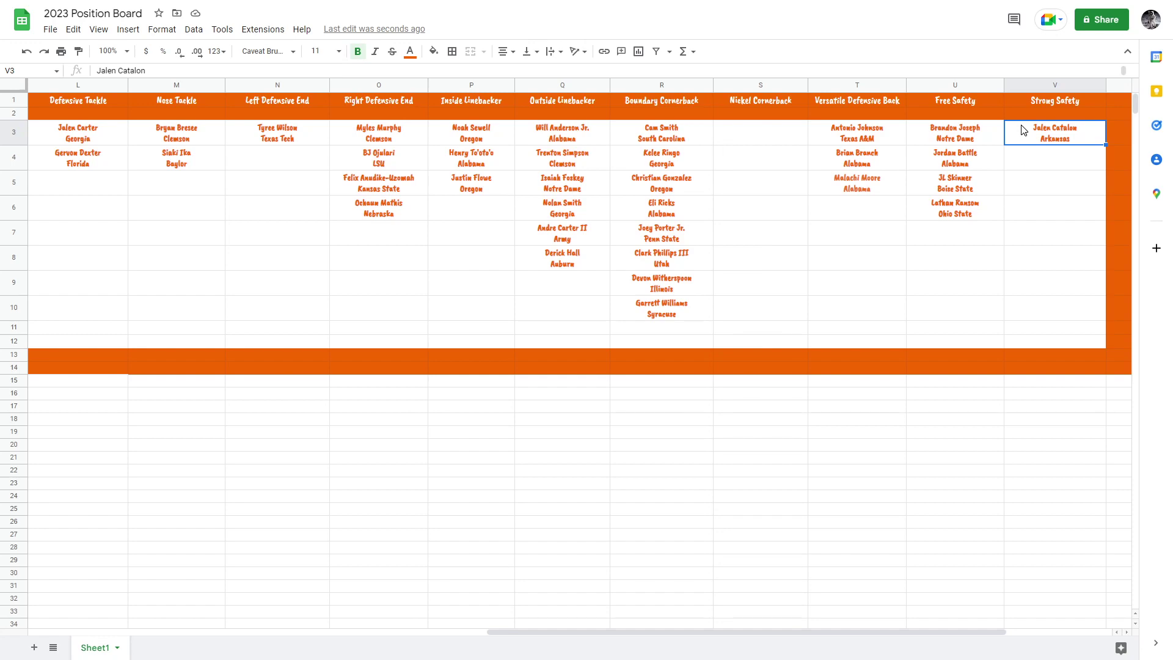
key("Left")
key("Left")
key("Left")
key("Left")
key("Left")
key("Left")
key("Left")
key("Left")
key("Left")
key("Left")
key("Left")
key("Left")
key("Left")
key("Left")
key("Left")
key("Left")
key("Left")
key("Left")
key("Left")
key("Left")
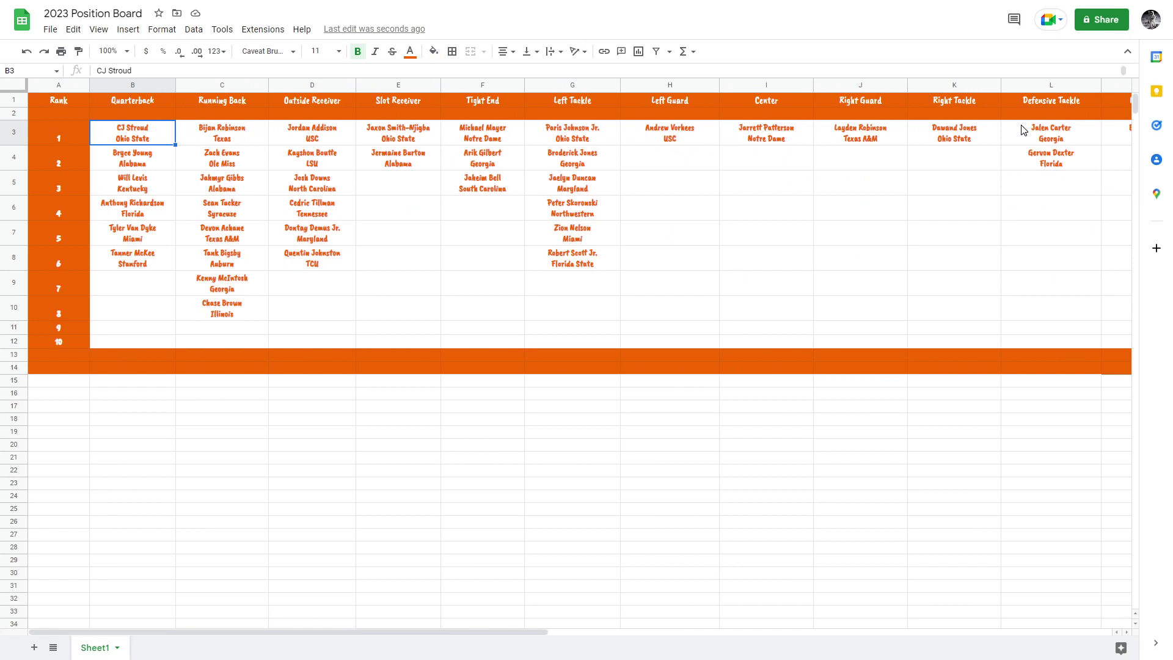
key("Down")
key("Down")
key("Down")
key("Right")
key("Down")
key("Down")
key("Down")
key("Down")
key("Up")
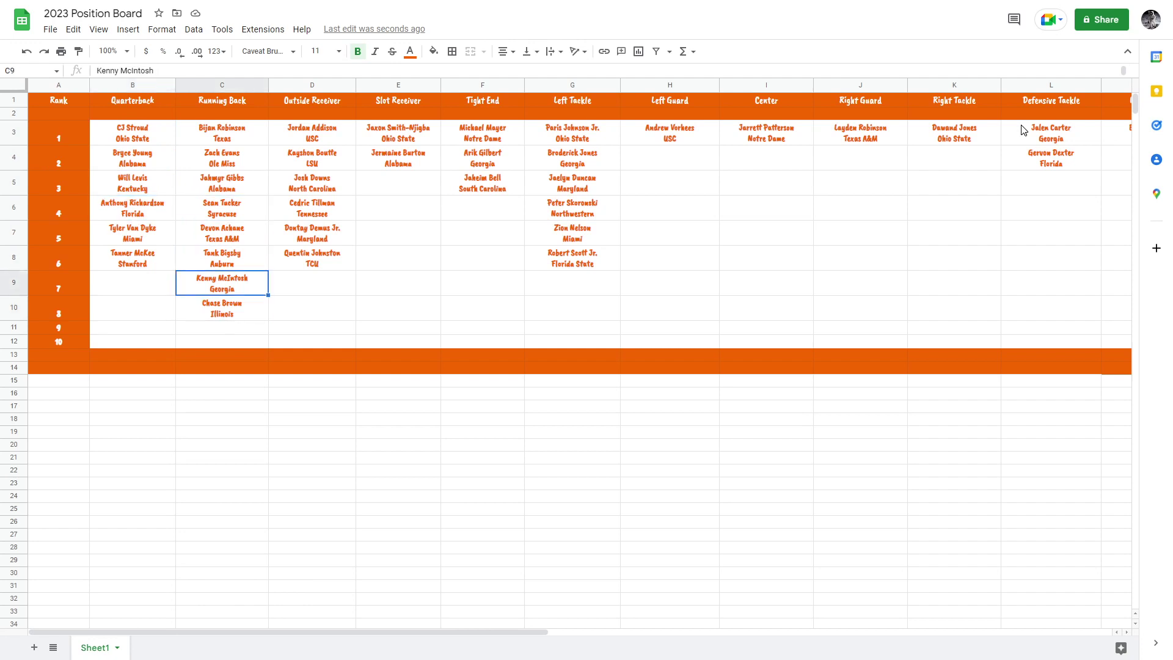
key("Up")
key("Up")
key("Up")
key("Up")
key("Up")
key("Right")
key("Up")
key("Right")
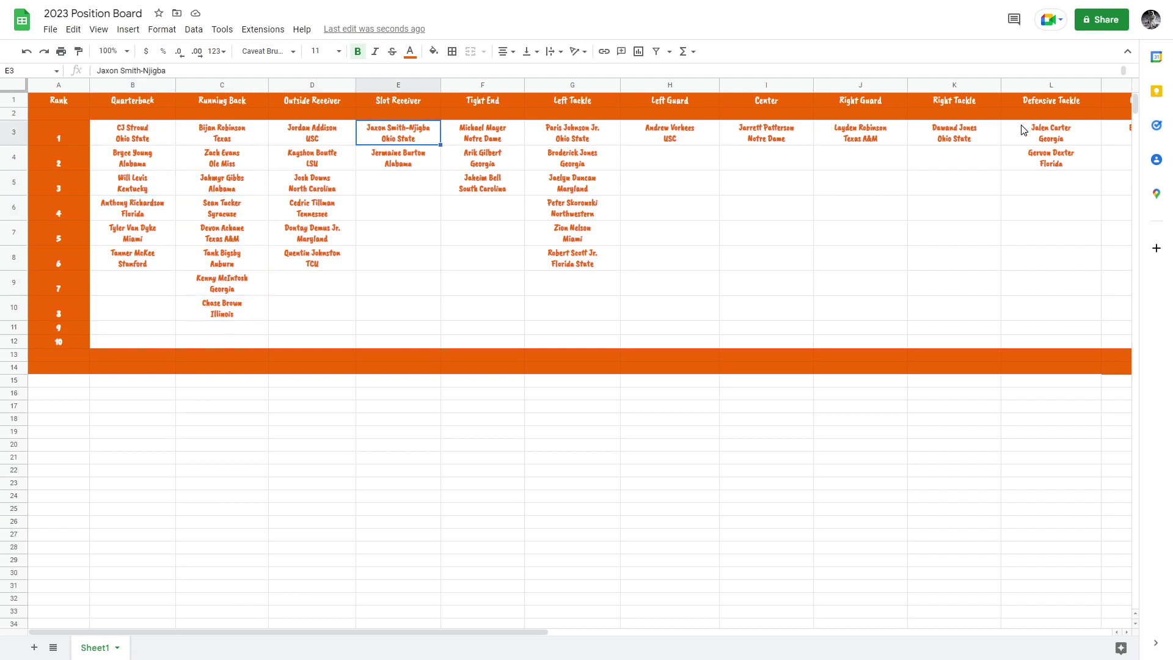